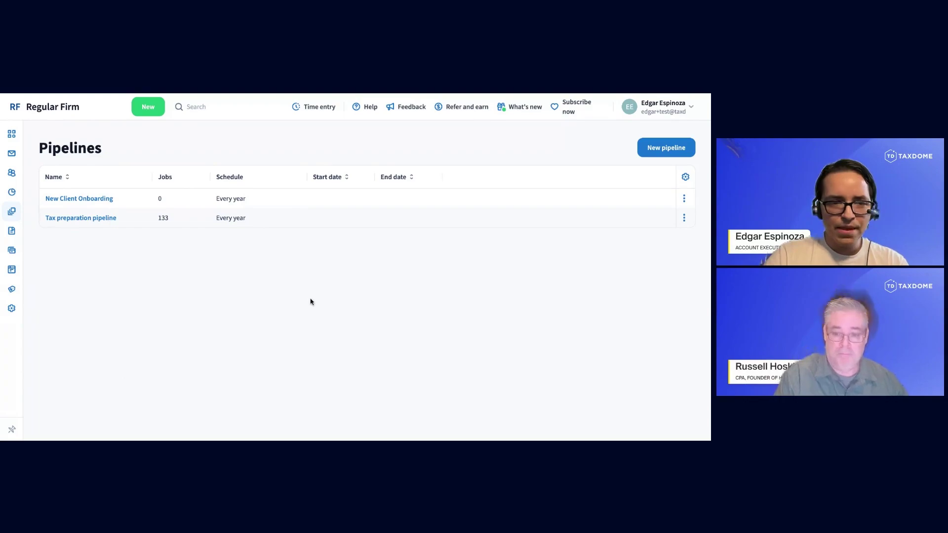
# Open the Tax preparation pipeline board and view the account tags on the first job in Initial Stage.
pyautogui.click(88, 217)
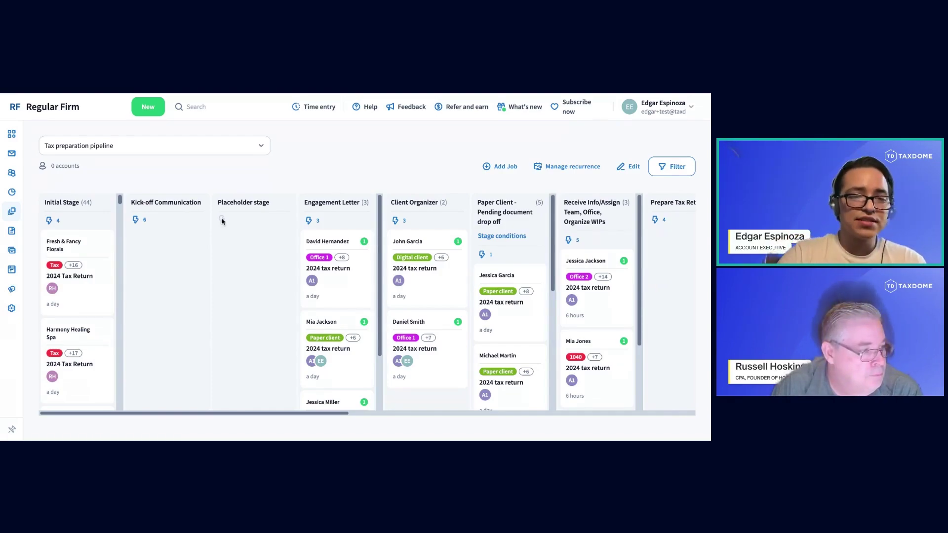
pyautogui.moveTo(77, 257)
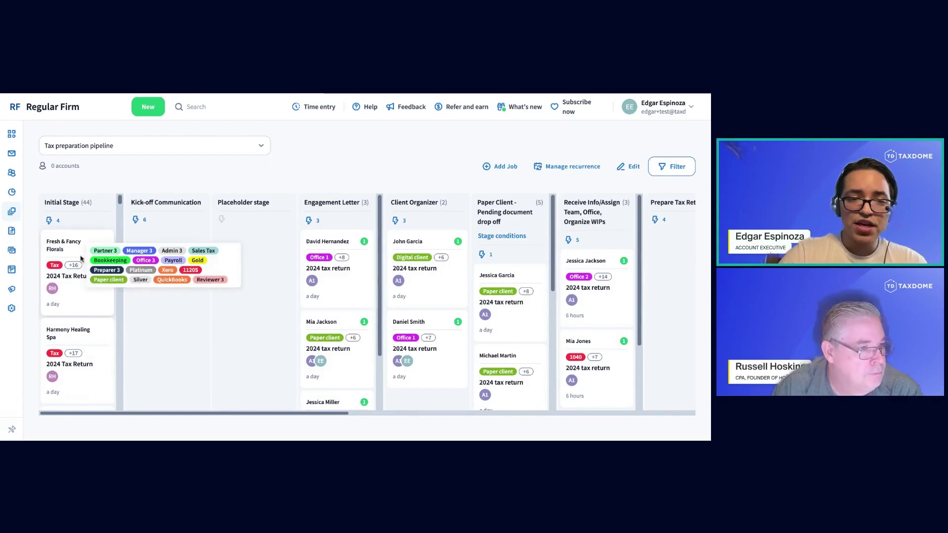
pyautogui.moveTo(71, 275)
pyautogui.mouseDown()
pyautogui.moveTo(184, 267)
pyautogui.moveTo(163, 279)
pyautogui.moveTo(187, 190)
pyautogui.moveTo(274, 190)
pyautogui.moveTo(322, 206)
pyautogui.moveTo(328, 261)
pyautogui.moveTo(332, 218)
pyautogui.moveTo(424, 234)
pyautogui.moveTo(335, 257)
pyautogui.moveTo(65, 275)
pyautogui.mouseUp()
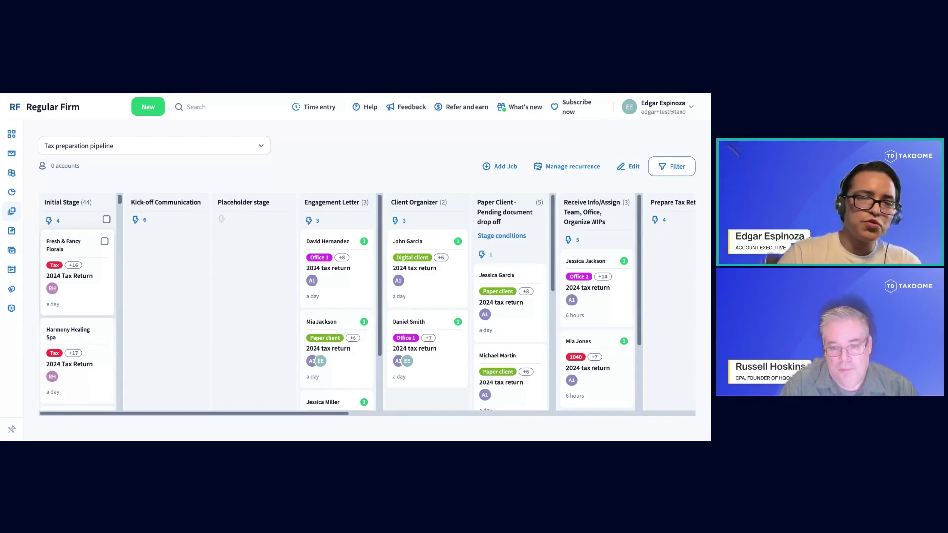
pyautogui.moveTo(82, 277)
pyautogui.mouseDown()
pyautogui.moveTo(155, 277)
pyautogui.moveTo(88, 261)
pyautogui.mouseUp()
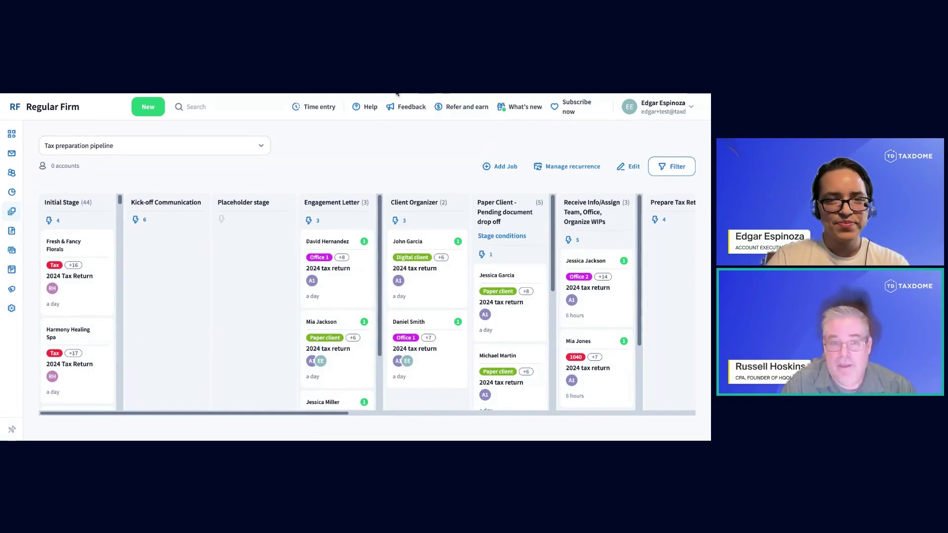
pyautogui.moveTo(317, 413); pyautogui.dragTo(292, 414)
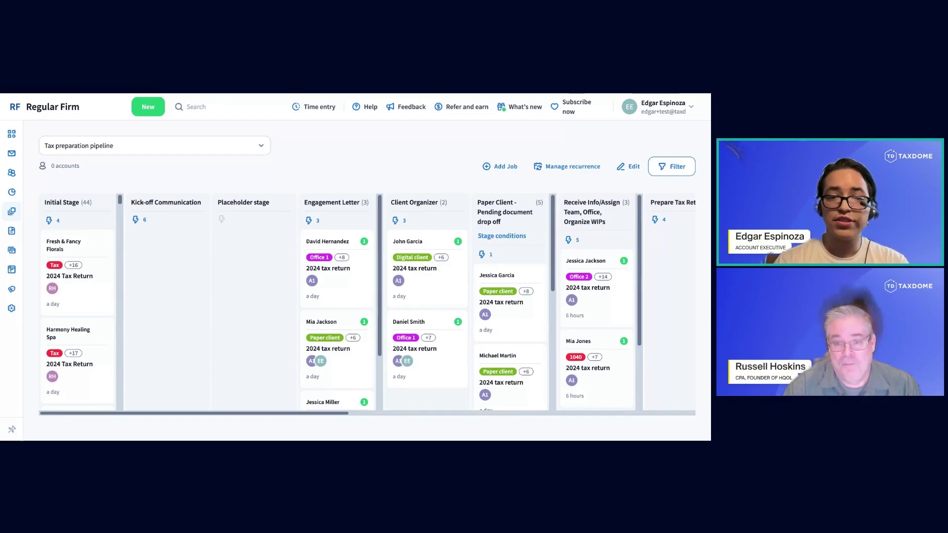
pyautogui.moveTo(106, 272)
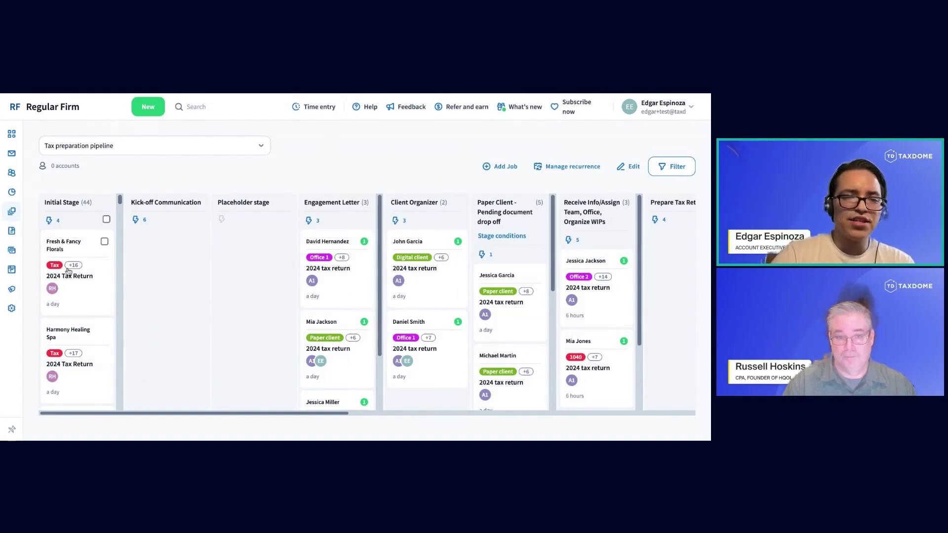
pyautogui.click(9, 175)
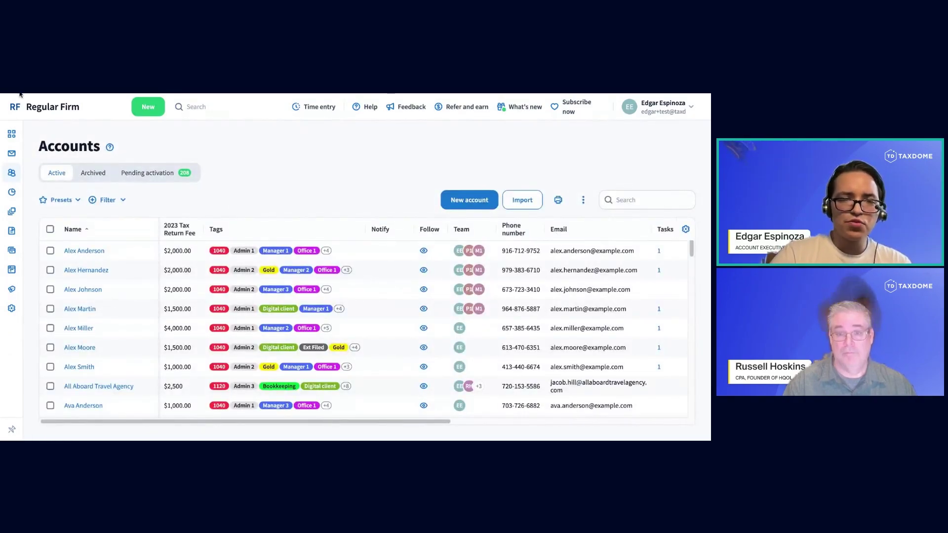
pyautogui.click(11, 211)
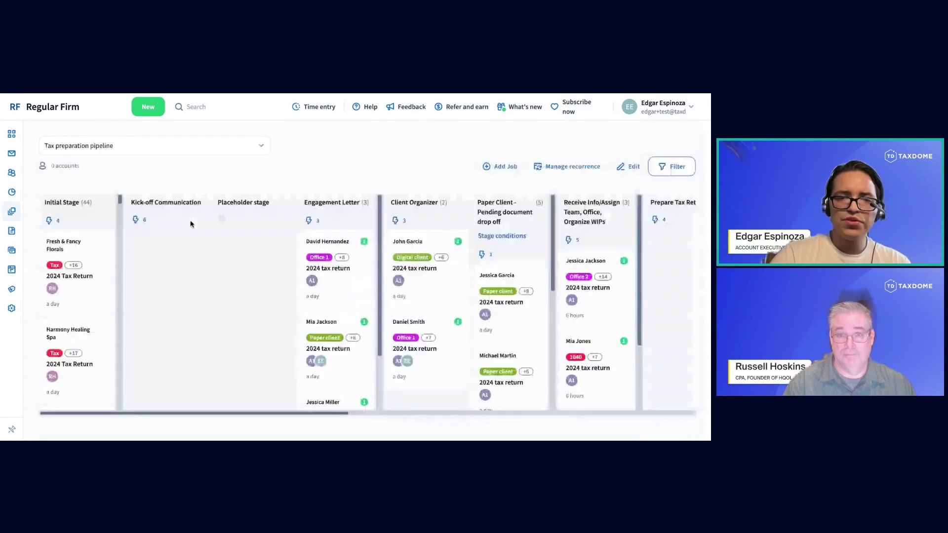
pyautogui.moveTo(83, 268)
pyautogui.mouseDown()
pyautogui.moveTo(137, 230)
pyautogui.moveTo(270, 269)
pyautogui.moveTo(369, 257)
pyautogui.moveTo(216, 232)
pyautogui.moveTo(79, 277)
pyautogui.mouseUp()
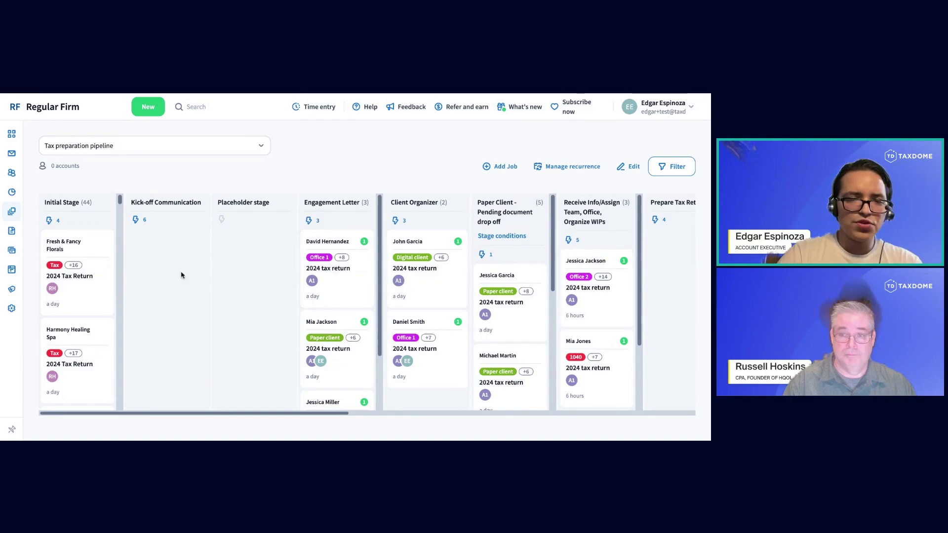
pyautogui.moveTo(101, 242)
pyautogui.mouseDown()
pyautogui.moveTo(365, 217)
pyautogui.moveTo(108, 245)
pyautogui.moveTo(118, 245)
pyautogui.mouseUp()
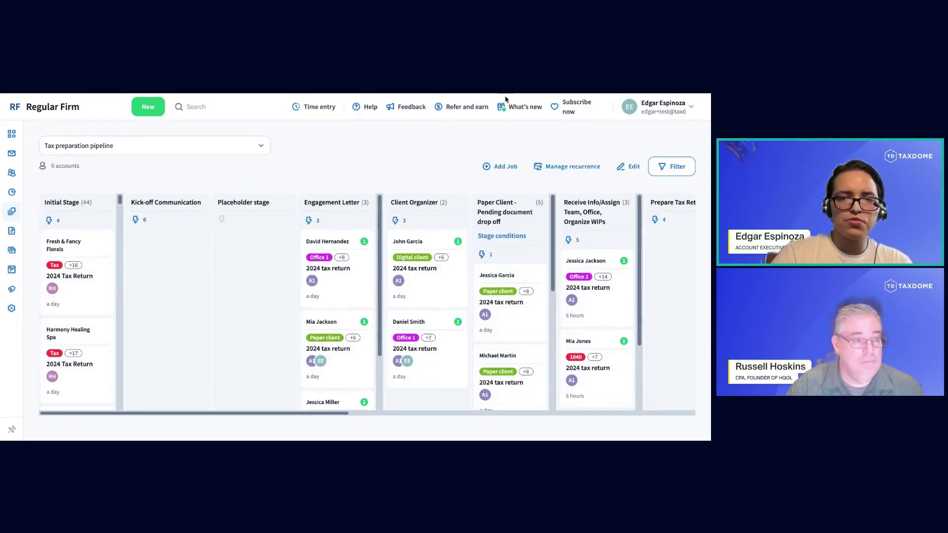
# Open the workflow's Jobs list and view the criteria available for filtering jobs.
pyautogui.moveTo(15, 232)
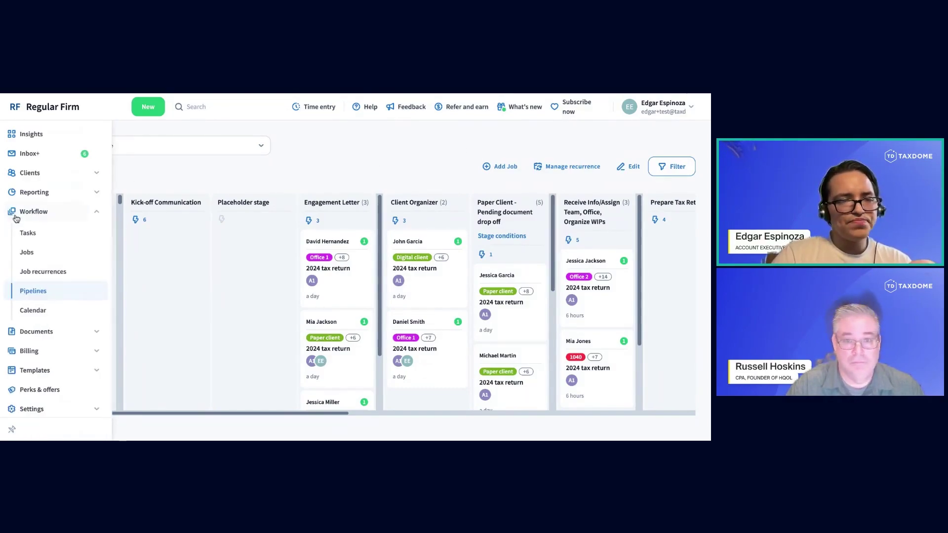
pyautogui.click(45, 249)
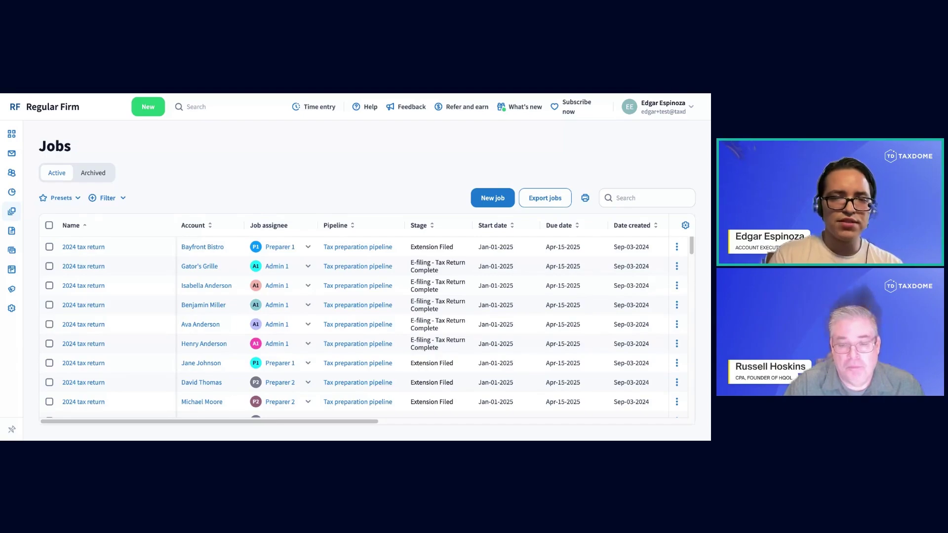
pyautogui.click(119, 203)
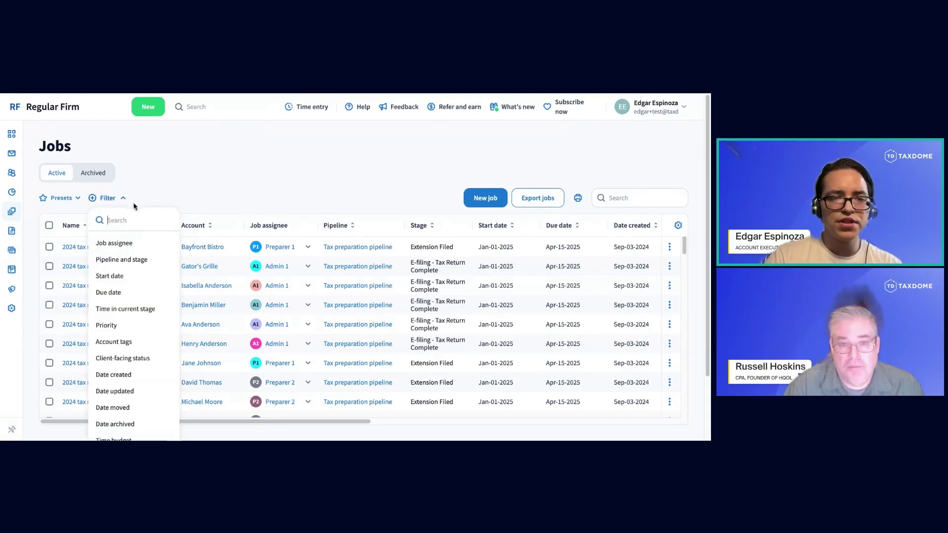
pyautogui.click(207, 197)
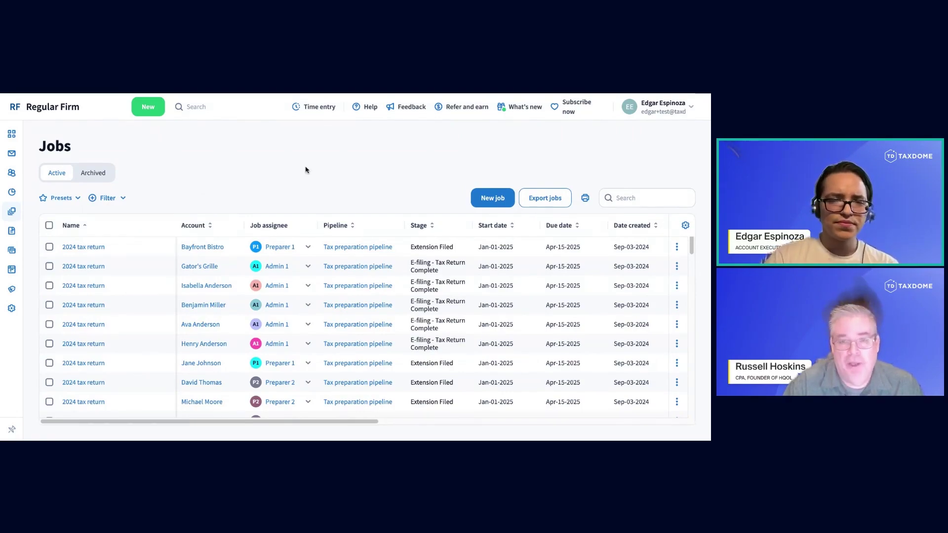
pyautogui.click(105, 199)
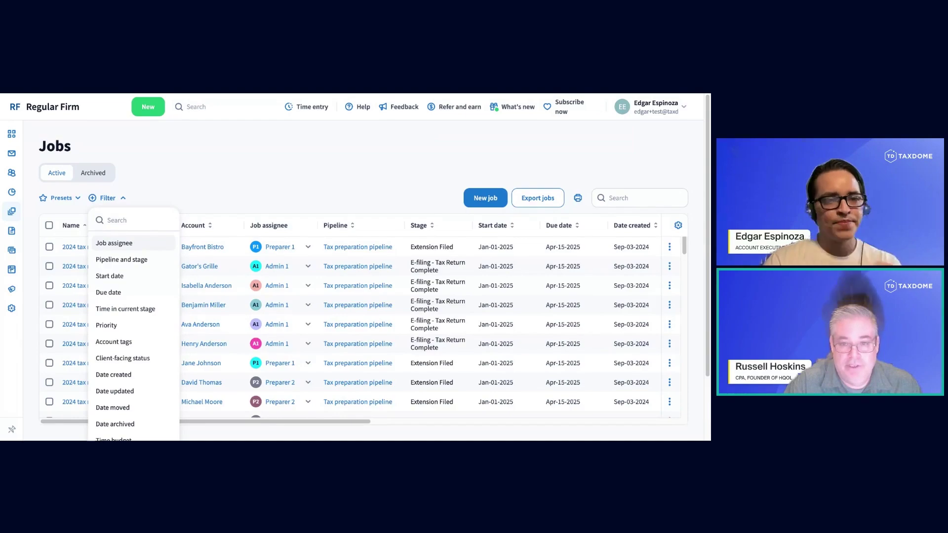
# Apply the public 1040 assigned preset to the jobs list and review the matching jobs.
pyautogui.click(74, 199)
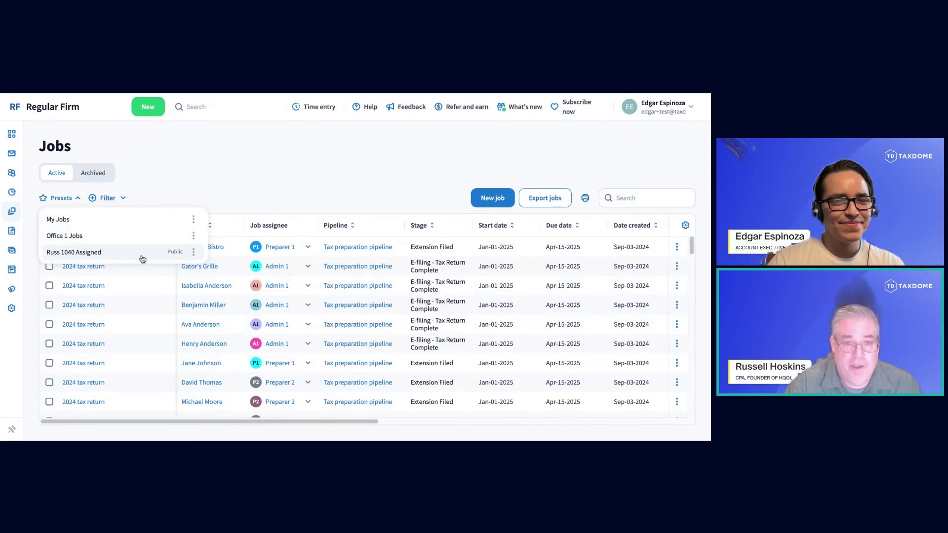
pyautogui.click(113, 253)
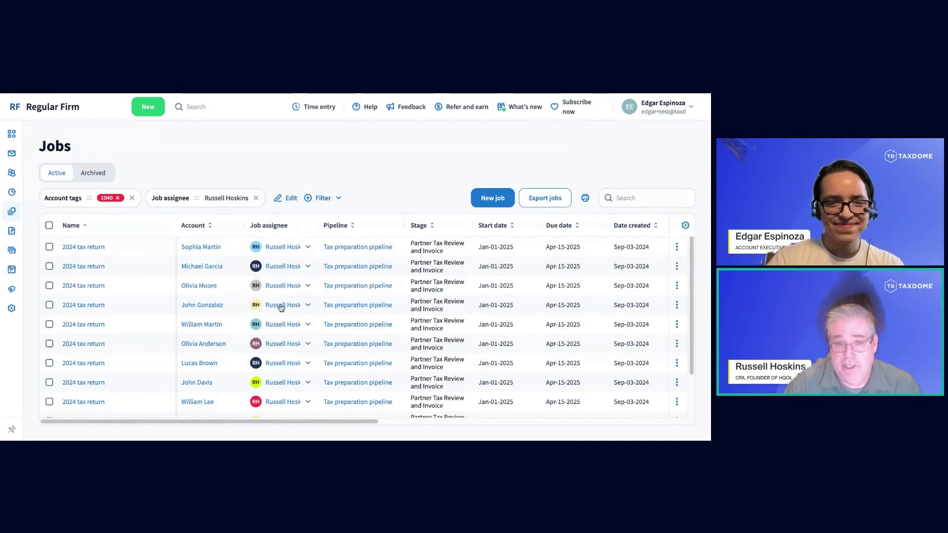
pyautogui.scroll(-2, 310, 302)
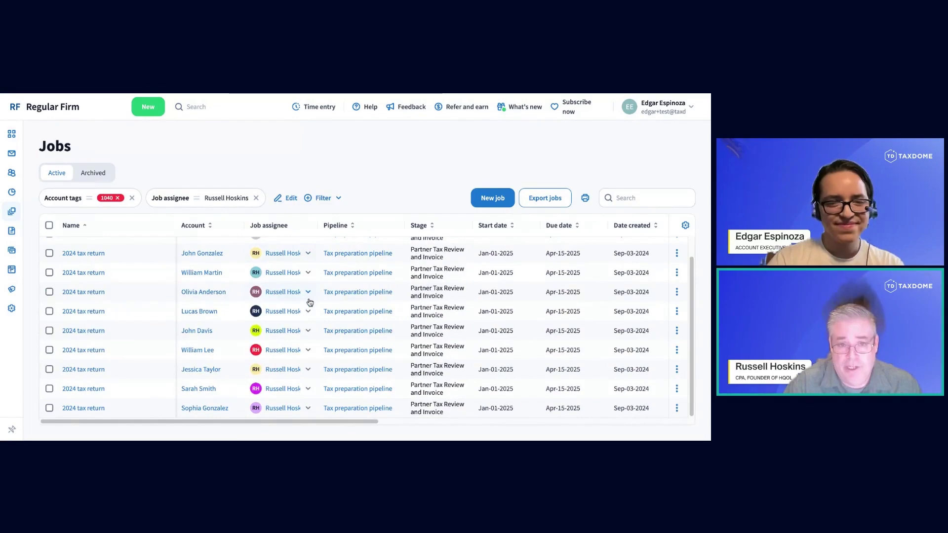
pyautogui.scroll(2, 310, 302)
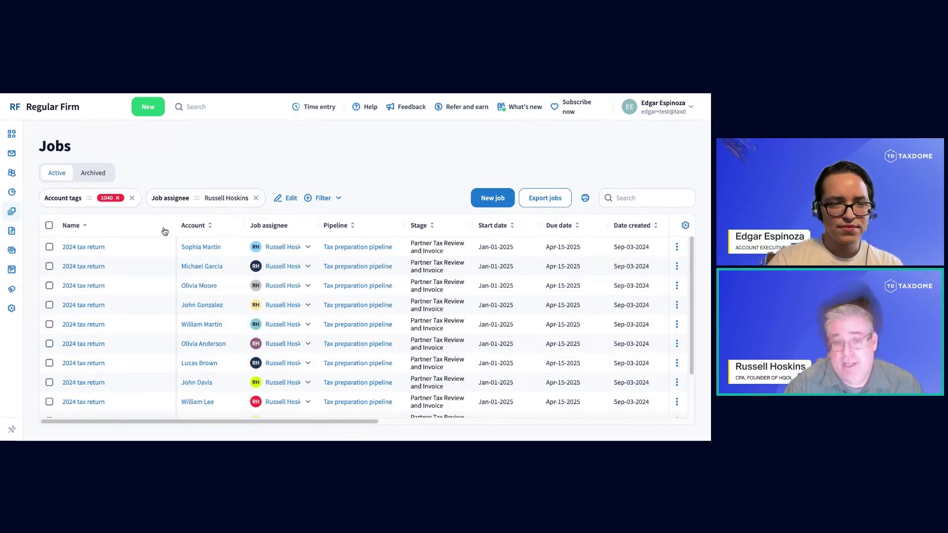
# Remove the preset's job assignee and account tags filters and view the saved presets for the jobs list.
pyautogui.click(256, 198)
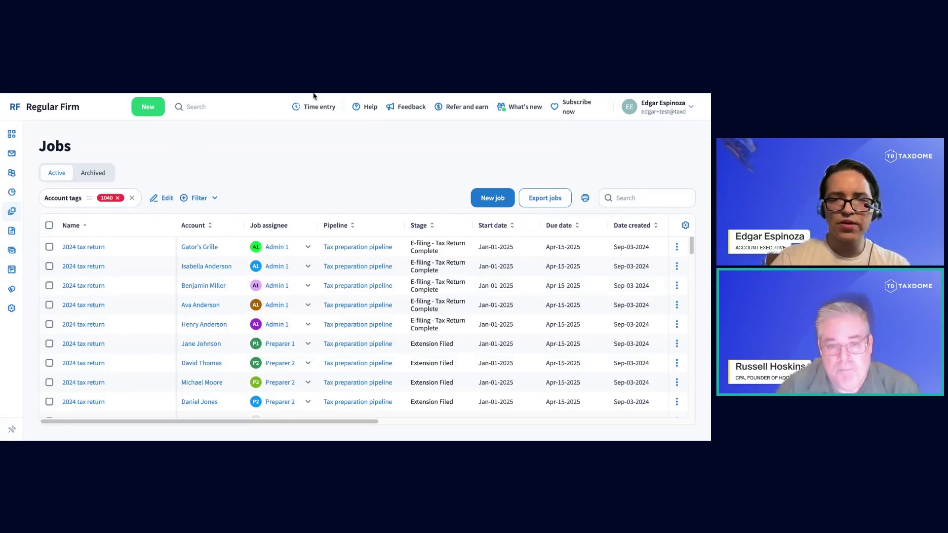
pyautogui.click(132, 198)
pyautogui.click(61, 198)
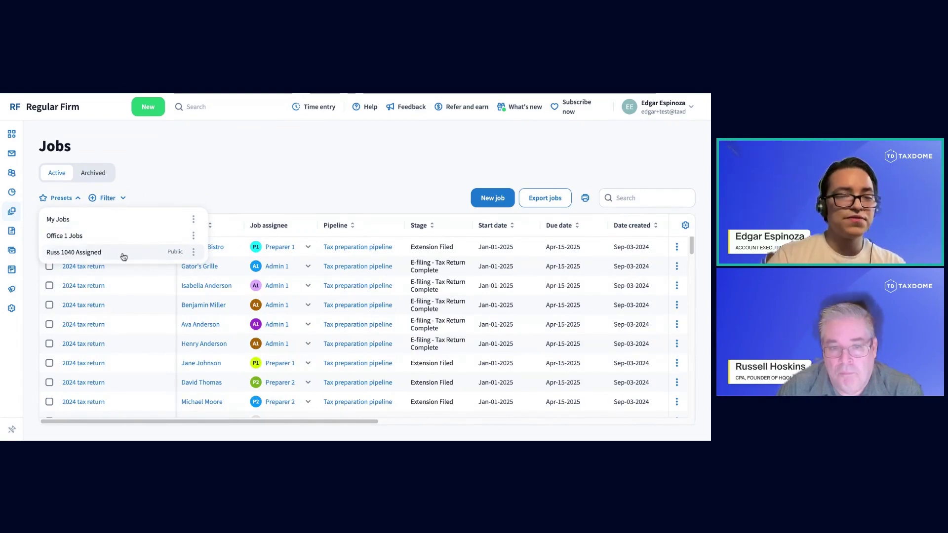
pyautogui.click(107, 198)
pyautogui.click(107, 198)
pyautogui.click(107, 198)
pyautogui.click(63, 197)
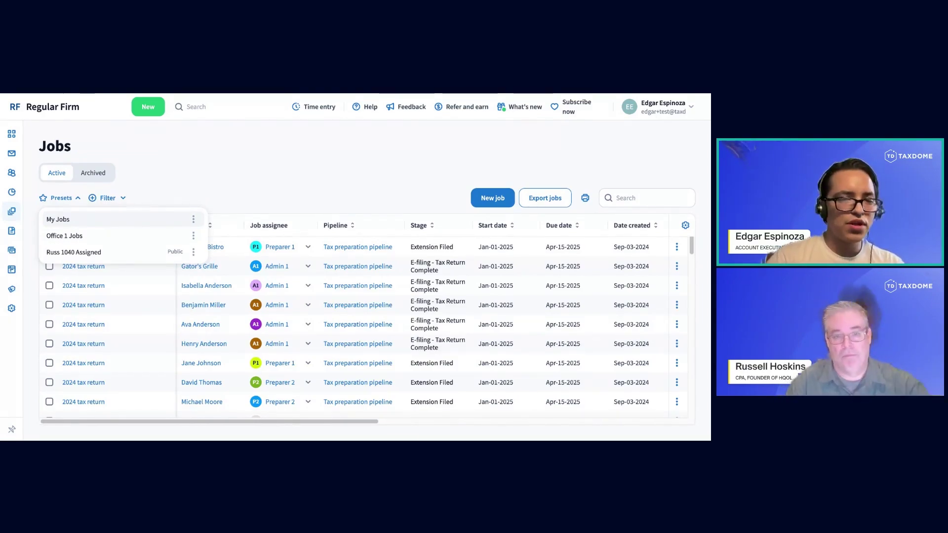
# Reapply the public 1040 assigned preset and add the first listed team member to its job assignee filter.
pyautogui.click(99, 253)
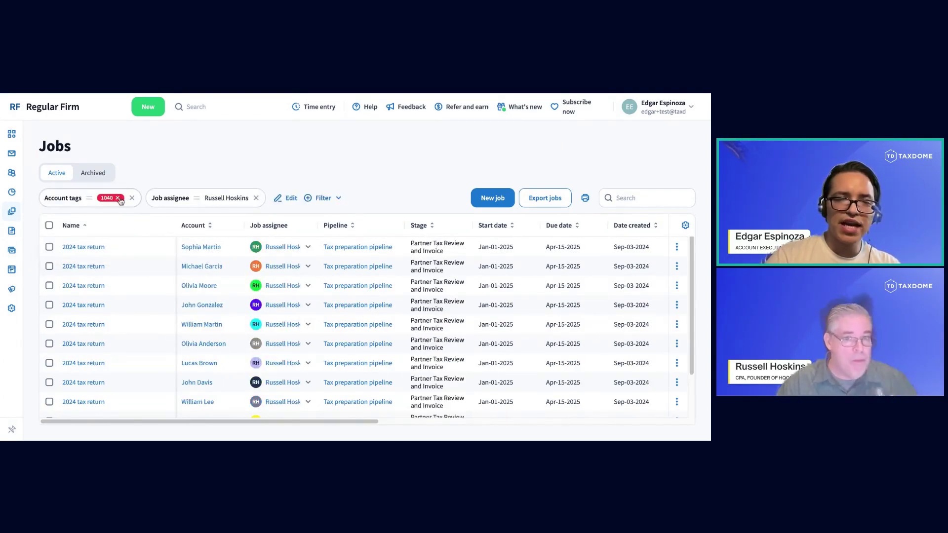
pyautogui.click(228, 198)
pyautogui.click(192, 261)
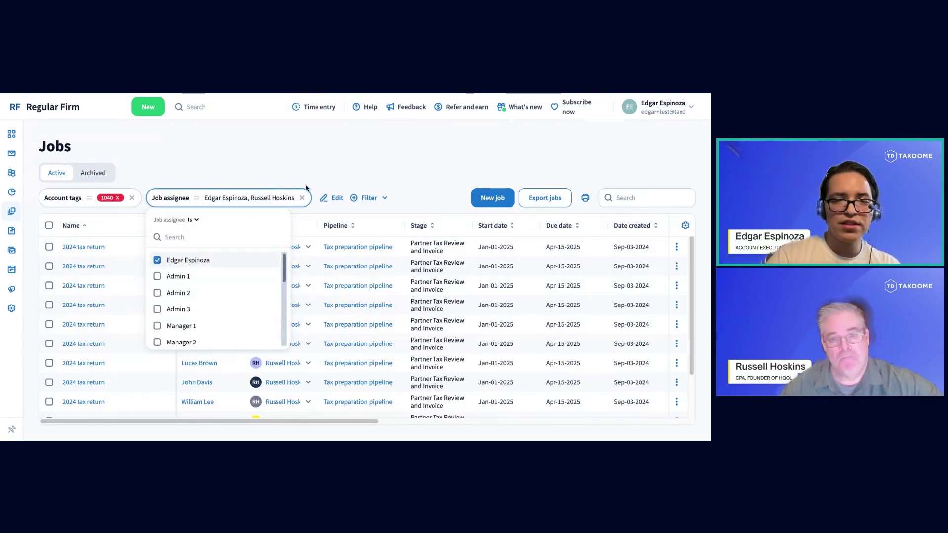
pyautogui.click(286, 208)
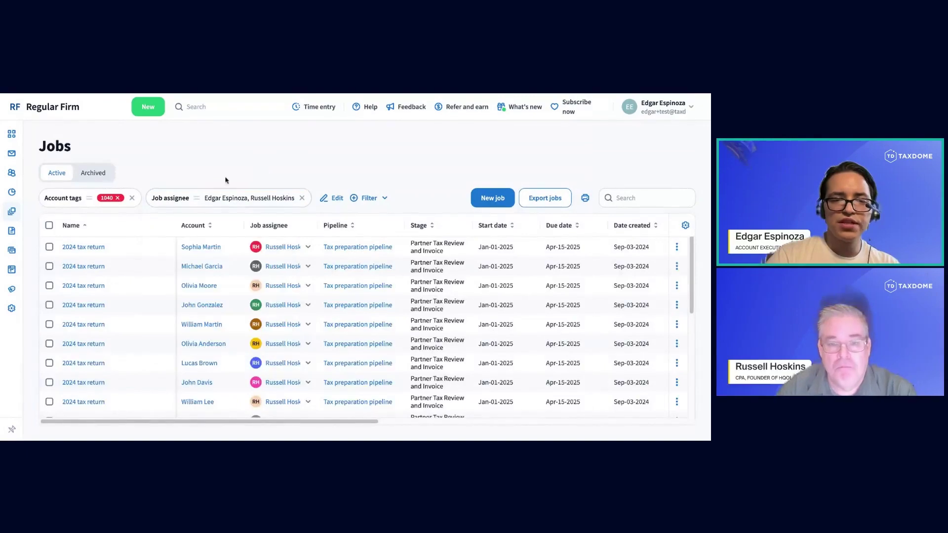
# Clear the expanded job assignee filter and the 1040 account tag filter from the jobs list.
pyautogui.click(301, 198)
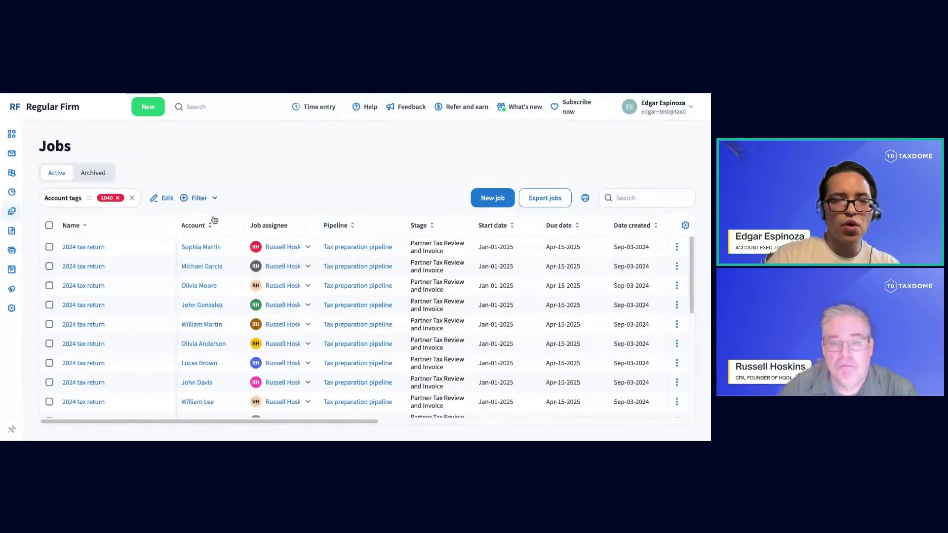
pyautogui.click(132, 197)
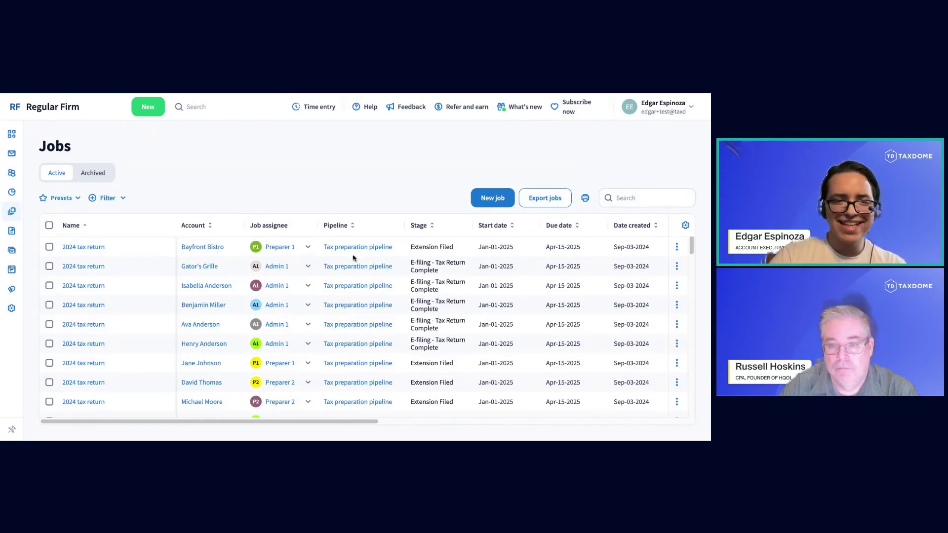
# Review the displayed columns in the jobs table settings and close them without applying changes.
pyautogui.click(686, 226)
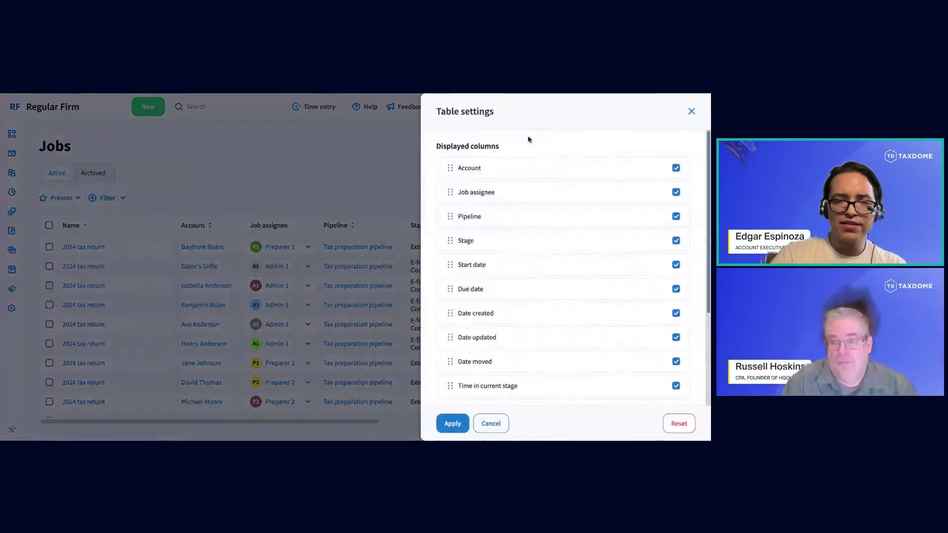
pyautogui.scroll(-3, 561, 248)
pyautogui.scroll(-2, 513, 268)
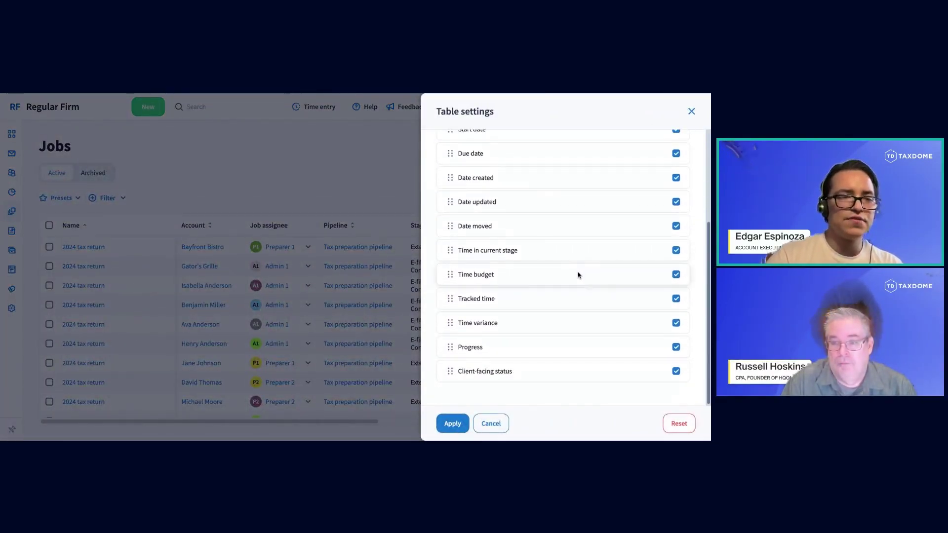
pyautogui.click(504, 427)
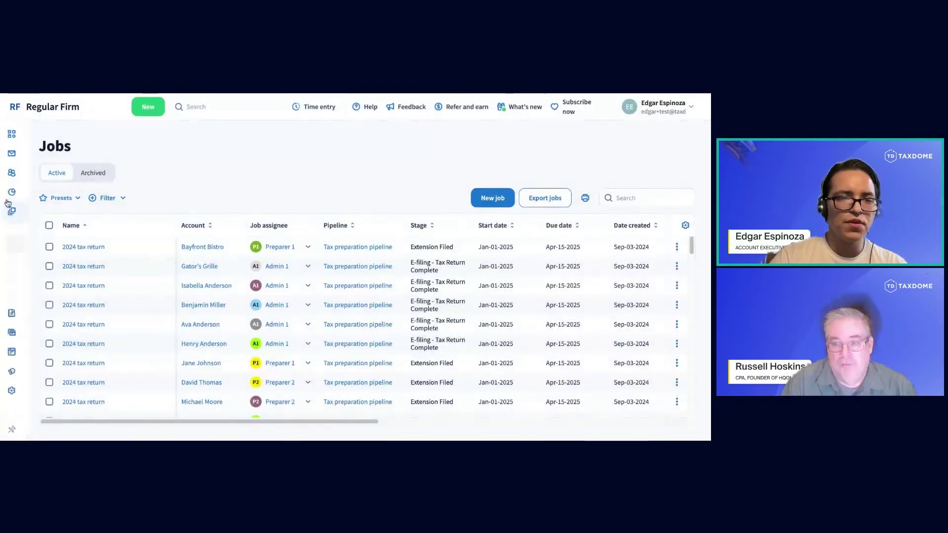
pyautogui.moveTo(31, 174)
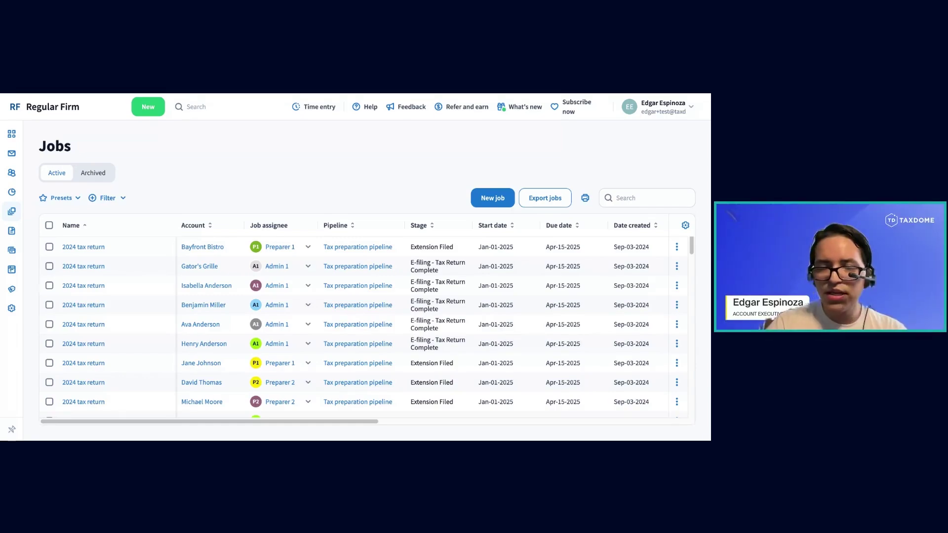
# View the details of Bayfront Bistro's 2024 tax return job and close them.
pyautogui.click(81, 248)
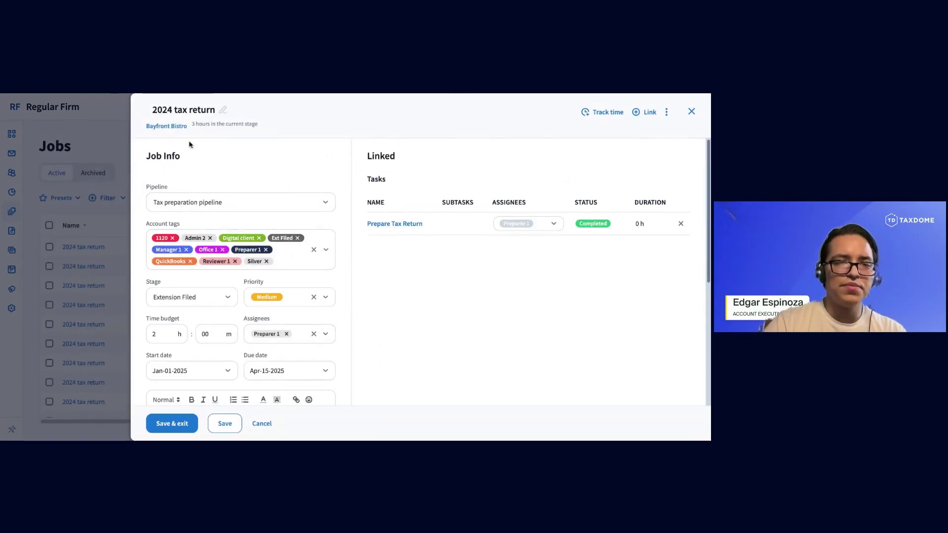
pyautogui.click(103, 206)
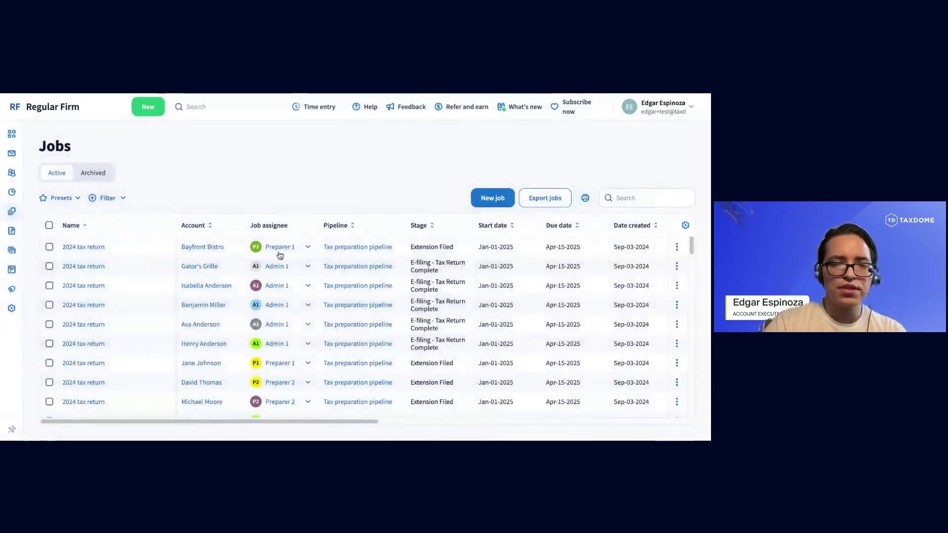
# Go to the Tax preparation pipeline board and open the first 2024 tax return job in the Engagement Letter stage.
pyautogui.click(362, 252)
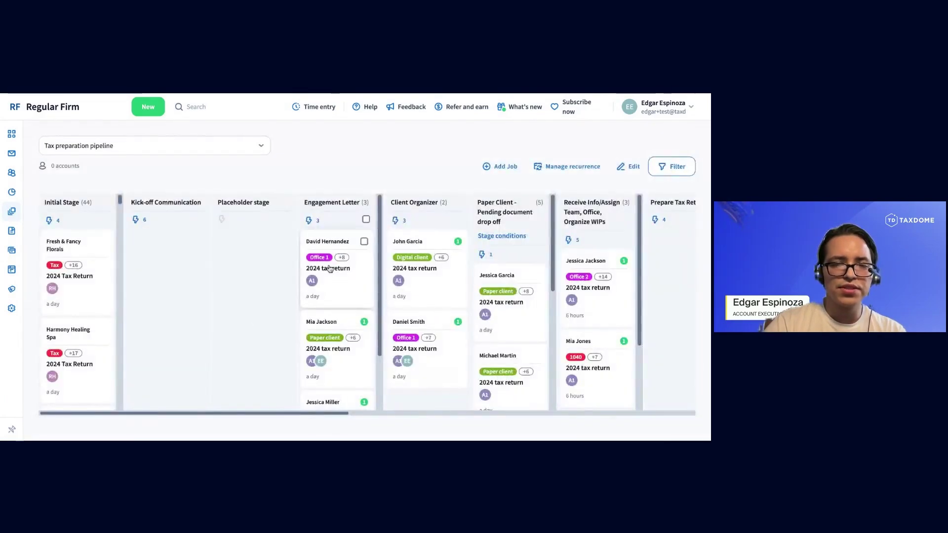
pyautogui.click(329, 268)
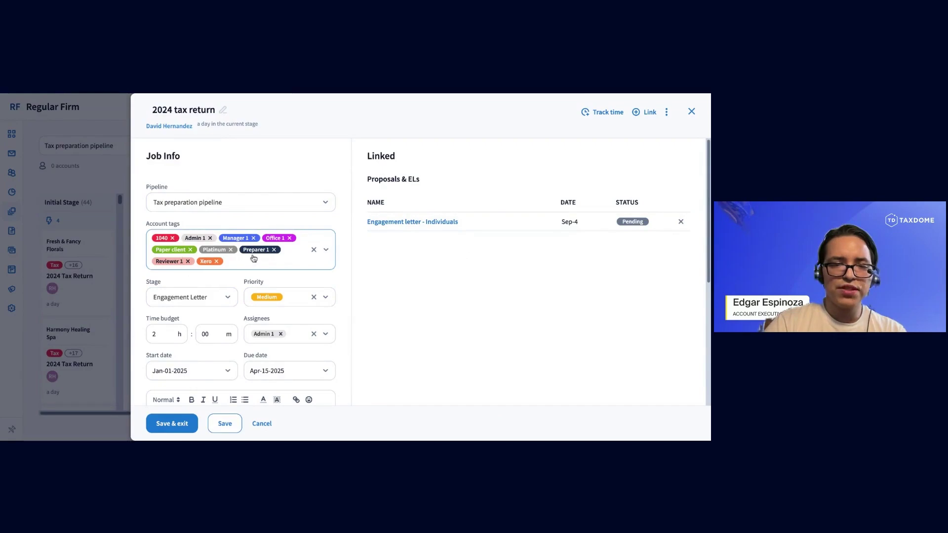
# Review the item types that can be linked to the 2024 tax return job and close the job without linking anything.
pyautogui.scroll(-1, 421, 251)
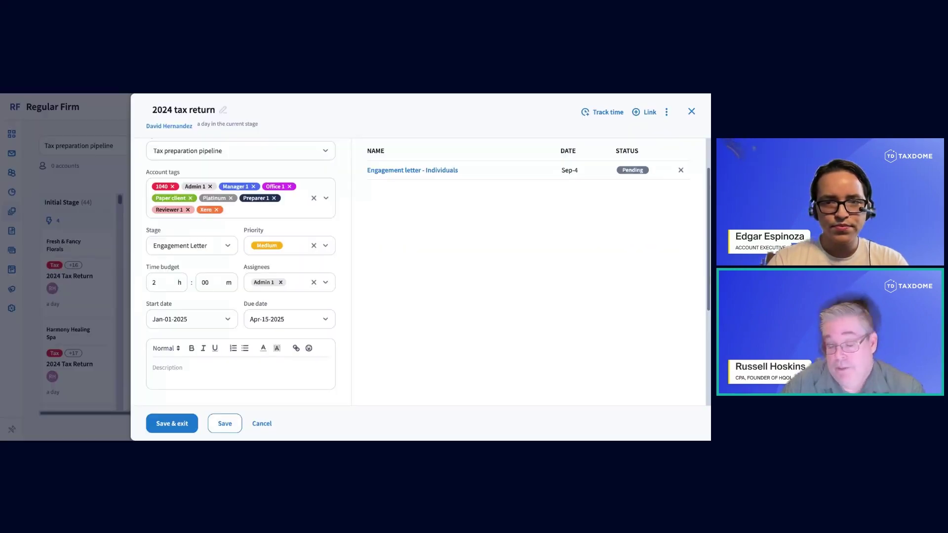
pyautogui.click(648, 112)
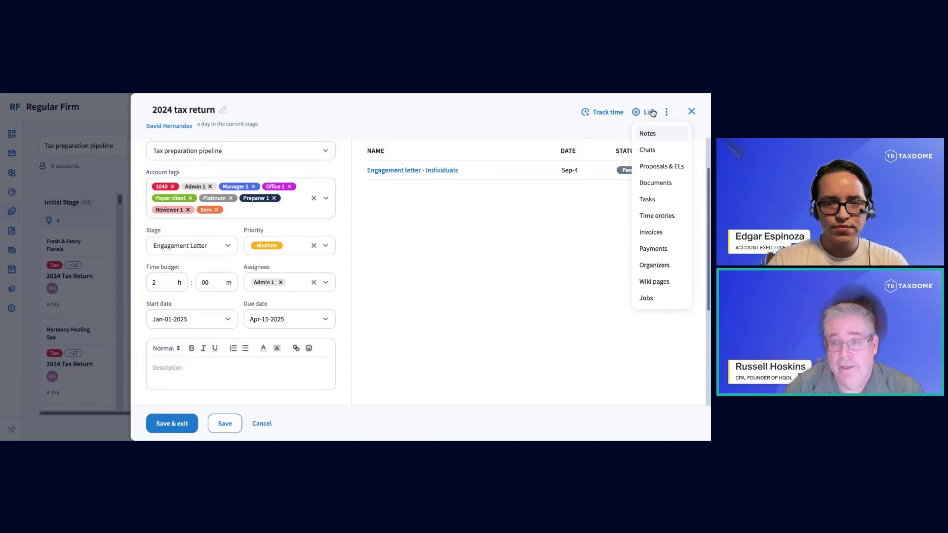
pyautogui.click(500, 240)
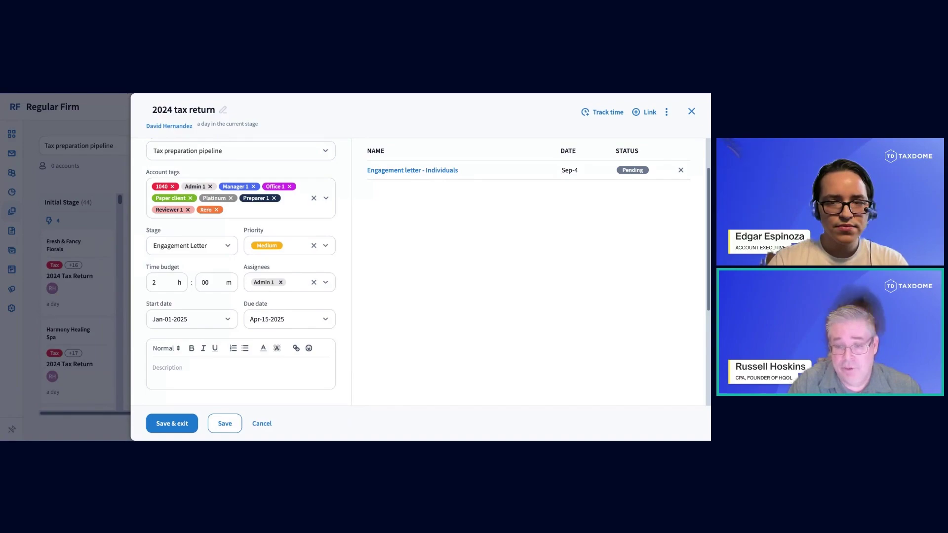
pyautogui.press('Escape')
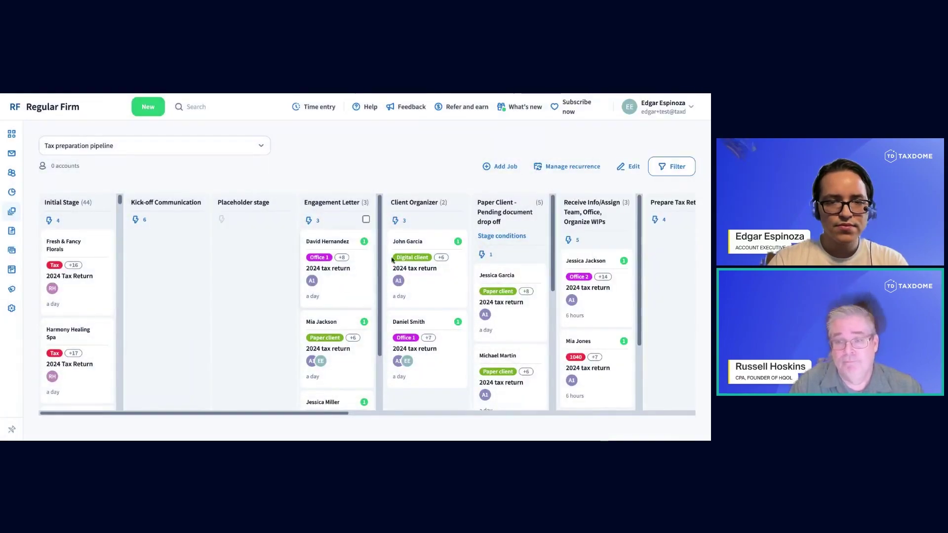
# Reopen the first 2024 tax return job in the Engagement Letter stage, review its details down to the comments, and close it.
pyautogui.click(351, 284)
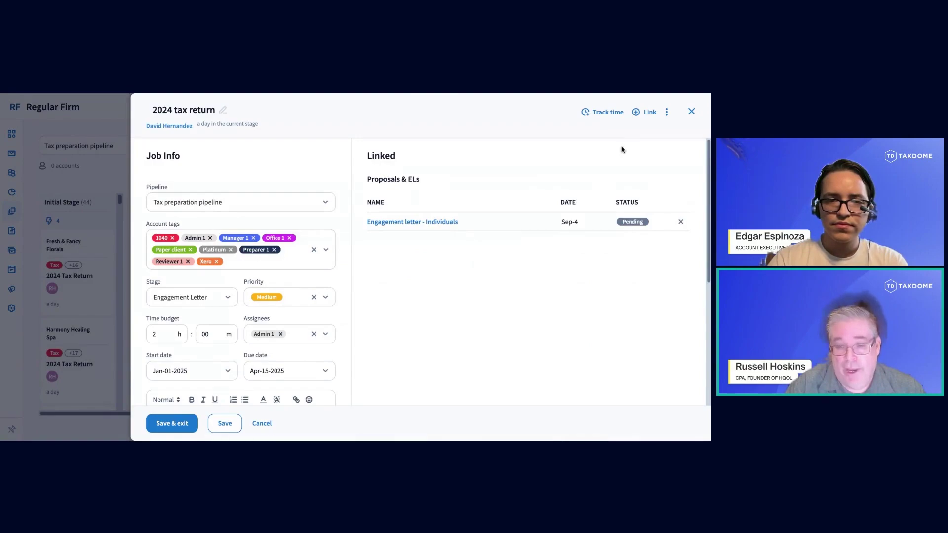
pyautogui.scroll(-5, 242, 286)
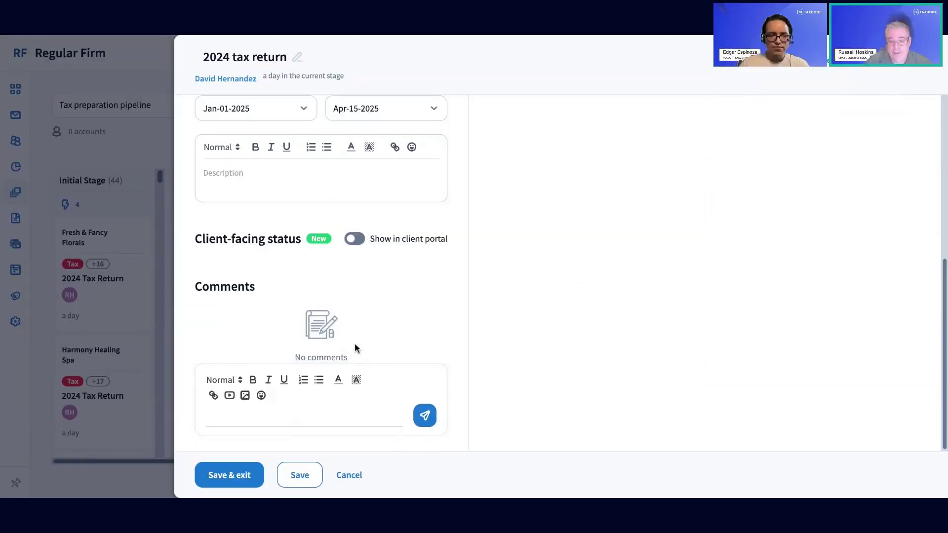
pyautogui.scroll(3, 424, 311)
pyautogui.scroll(3, 563, 320)
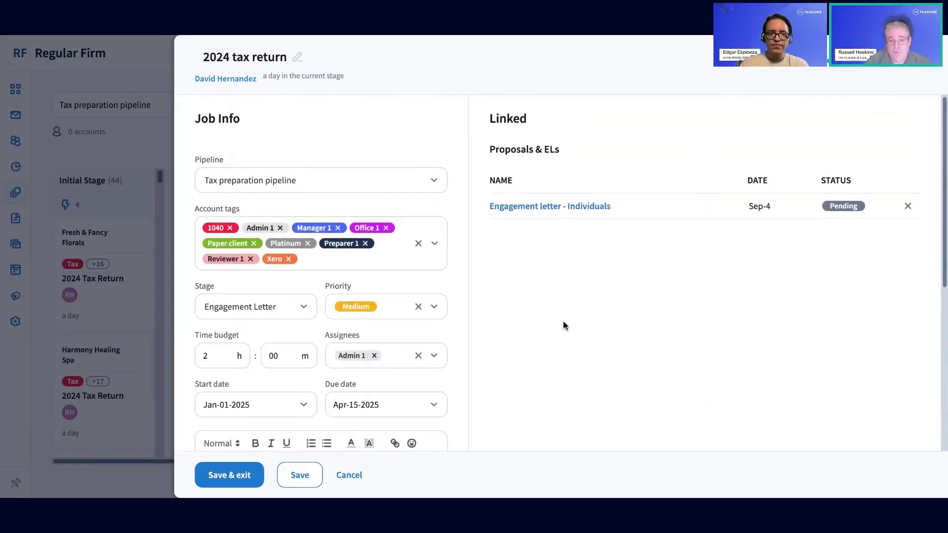
pyautogui.press('Escape')
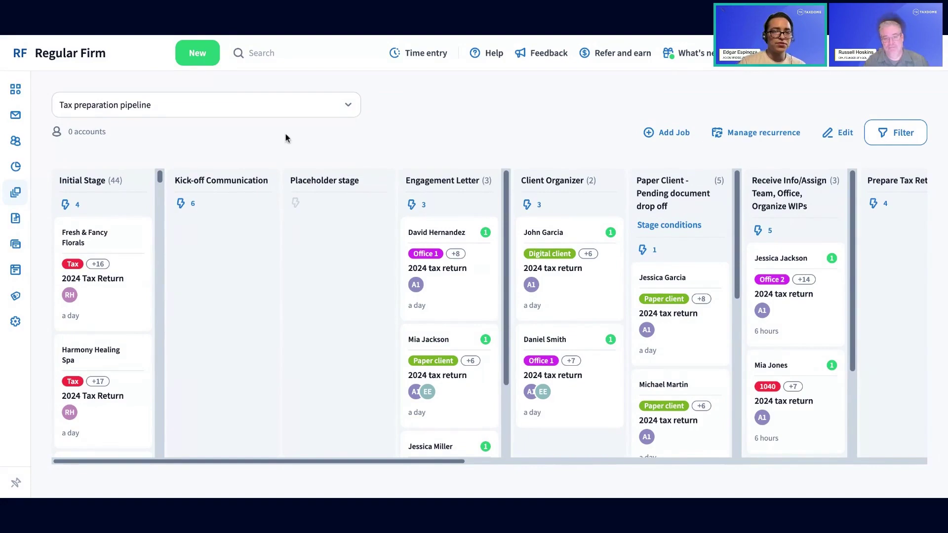
# Start a new note for the client whose 2024 tax return job was just viewed, finding the account by name.
pyautogui.click(202, 63)
pyautogui.scroll(-2, 93, 262)
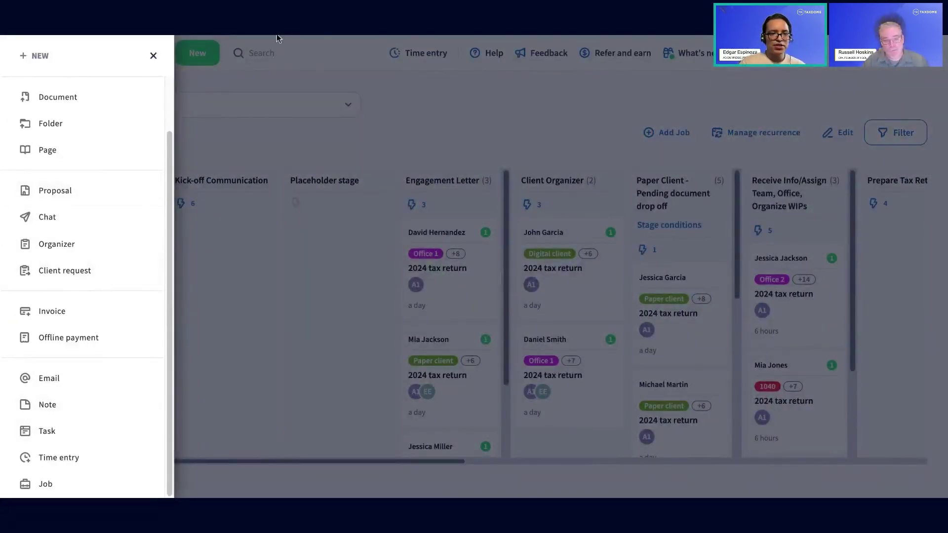
pyautogui.click(70, 410)
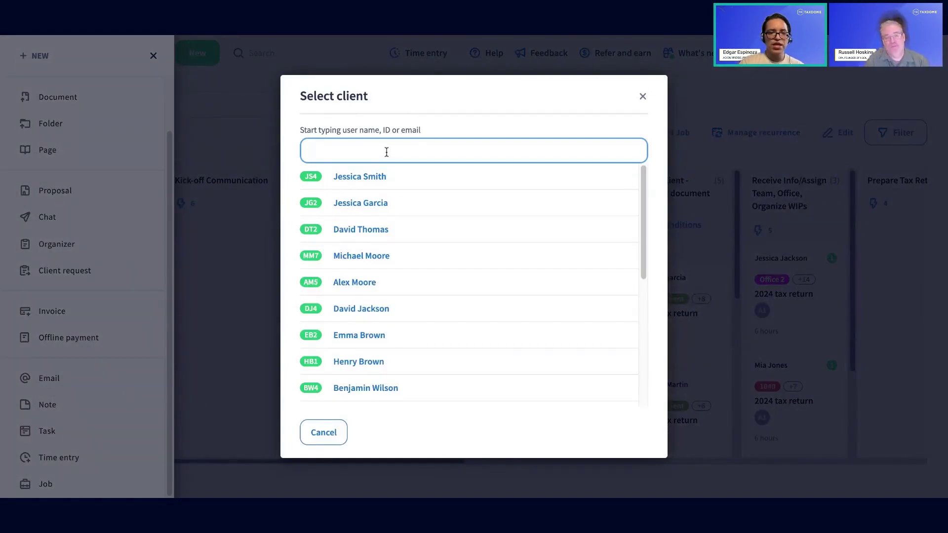
pyautogui.write('davi')
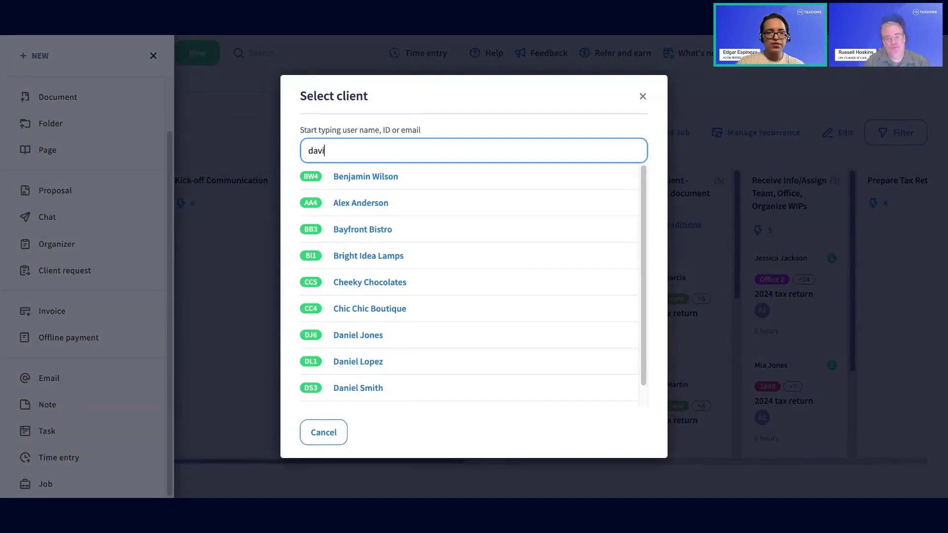
pyautogui.write('d her')
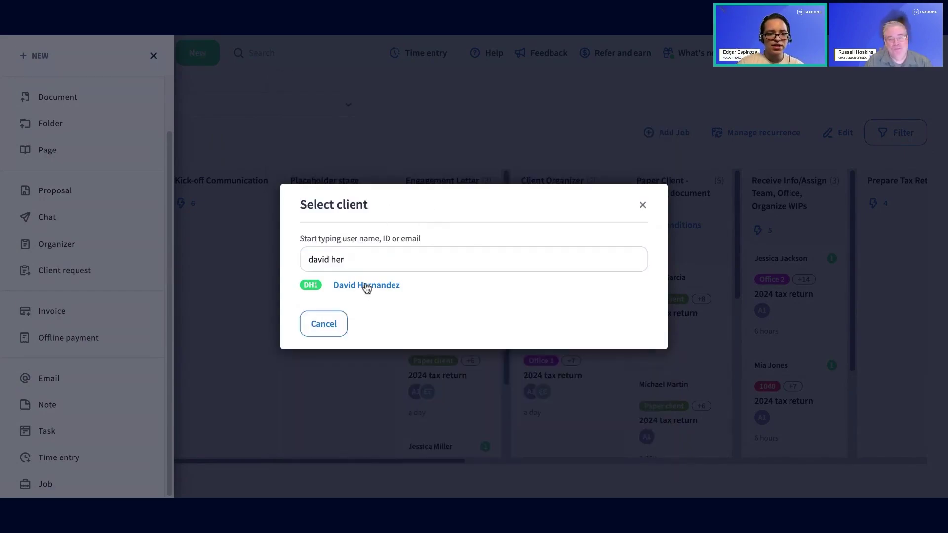
pyautogui.click(364, 284)
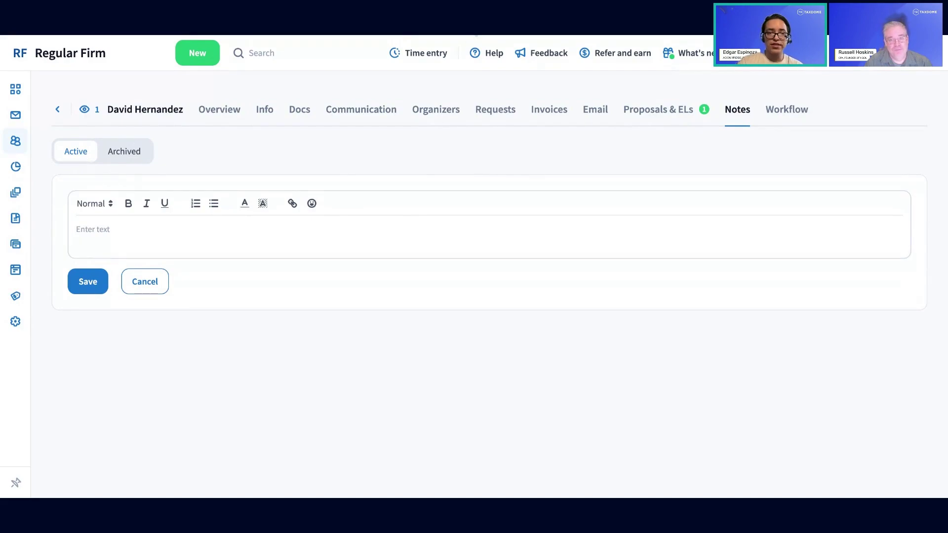
# Write a note stating that the client sold his primary residence last year and save it.
pyautogui.click(364, 244)
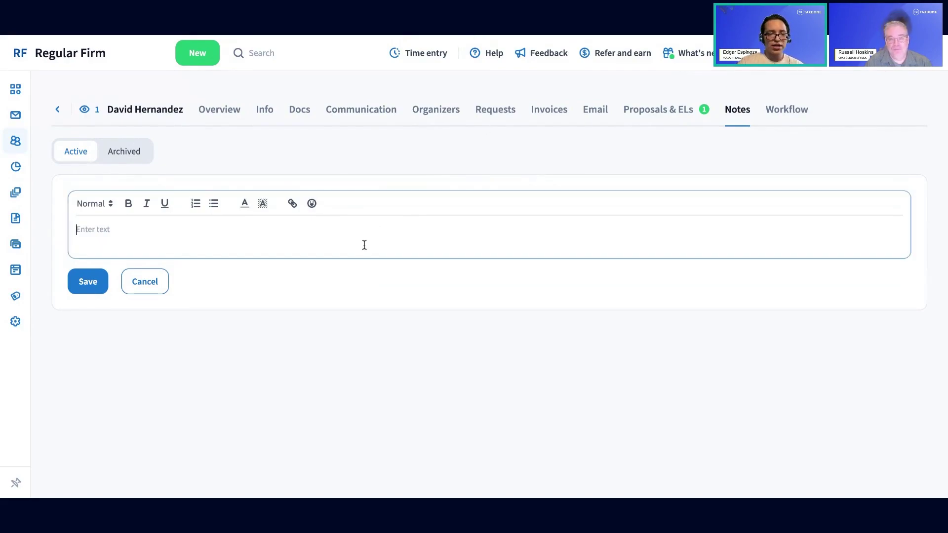
pyautogui.write('The')
pyautogui.press('BackSpace')
pyautogui.press('BackSpace')
pyautogui.write('David sol')
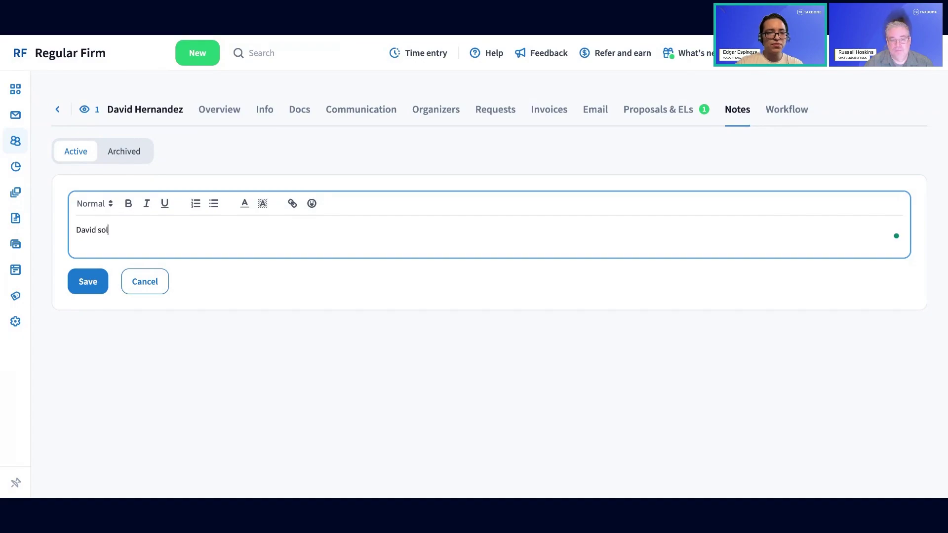
pyautogui.write('d his primary residence last year.')
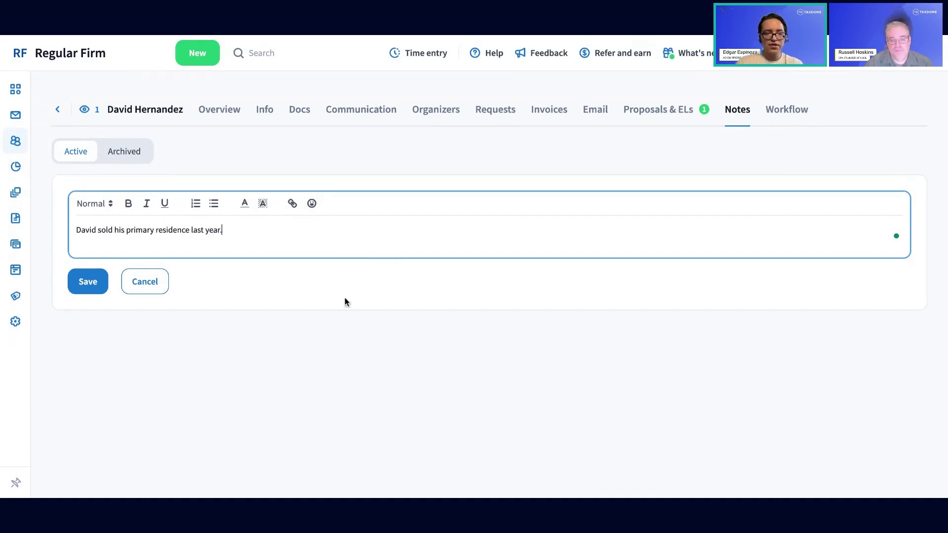
pyautogui.click(86, 293)
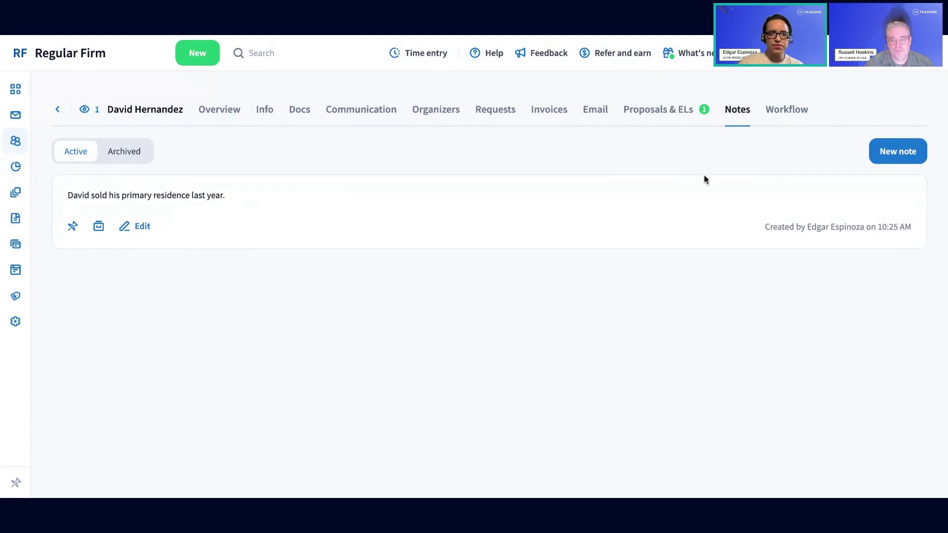
# View the client's workflow and examine which account and pipeline the 2024 tax return job belongs to.
pyautogui.click(788, 109)
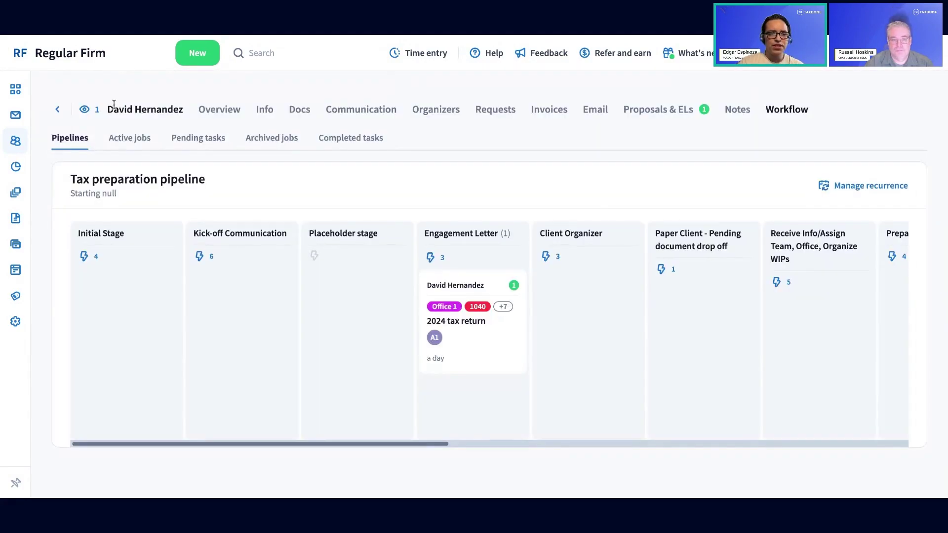
pyautogui.moveTo(107, 106); pyautogui.dragTo(137, 104)
pyautogui.tripleClick(163, 112)
pyautogui.click(136, 91)
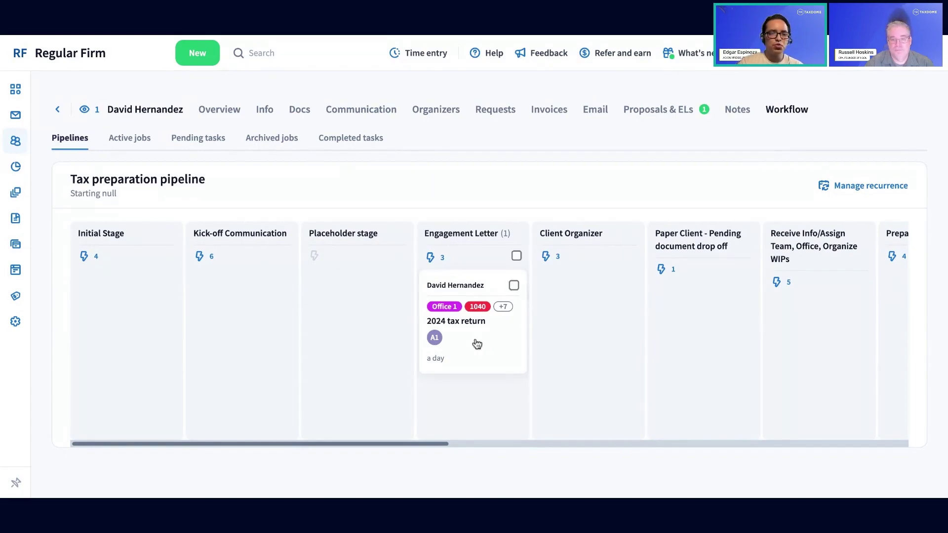
pyautogui.moveTo(71, 180); pyautogui.dragTo(212, 188)
pyautogui.click(226, 385)
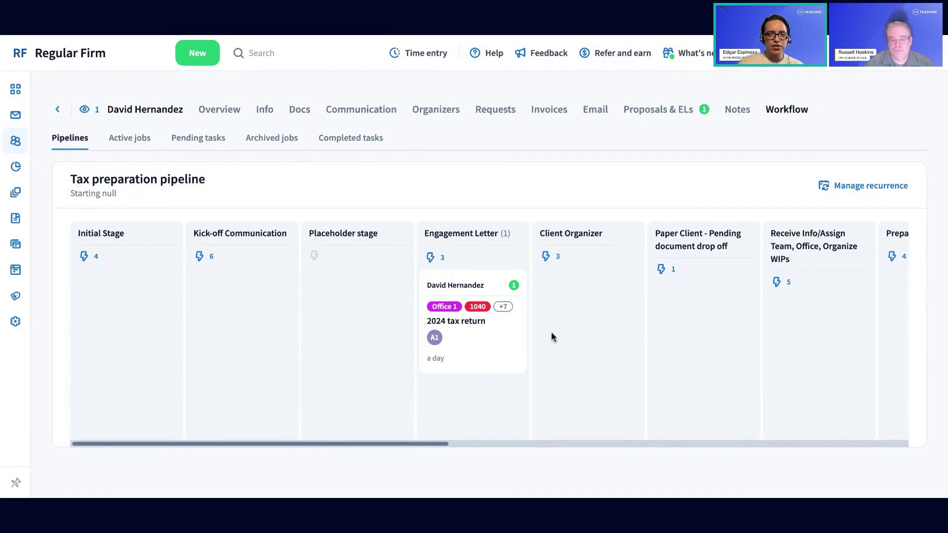
# Link the note about the primary residence sale to the client's 2024 tax return job and close the job.
pyautogui.click(495, 332)
pyautogui.click(874, 79)
pyautogui.click(874, 93)
pyautogui.click(457, 94)
pyautogui.click(474, 134)
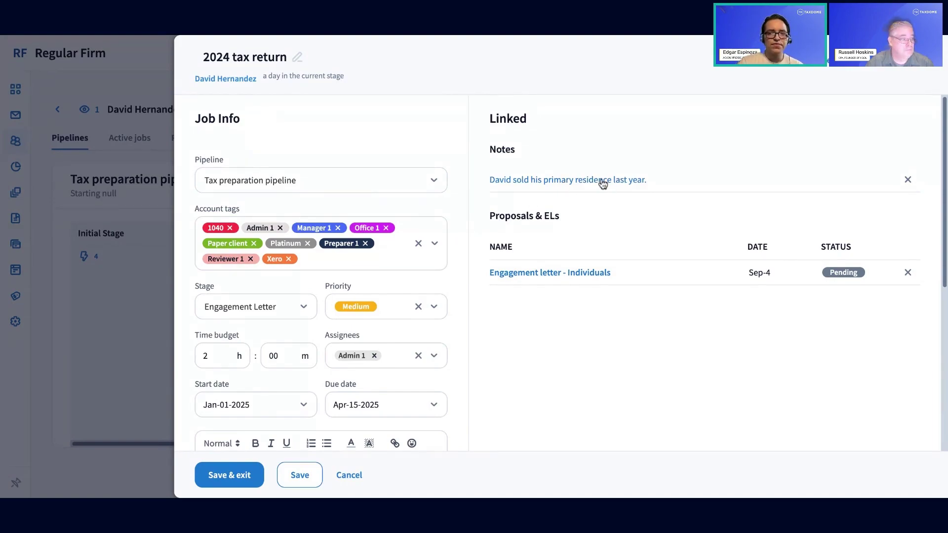
pyautogui.click(66, 346)
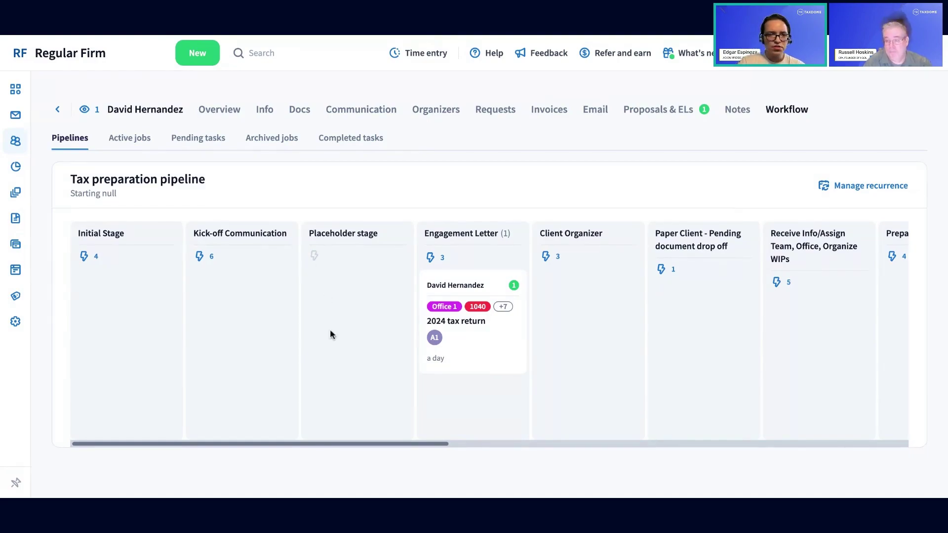
# Go to the firm's list of pipelines and open the Tax preparation pipeline board.
pyautogui.moveTo(91, 220)
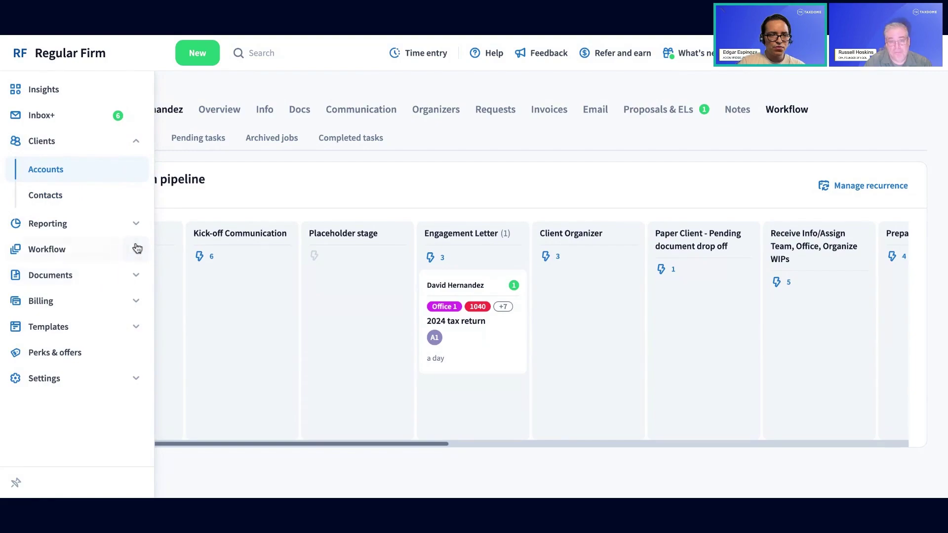
pyautogui.click(134, 248)
pyautogui.click(51, 355)
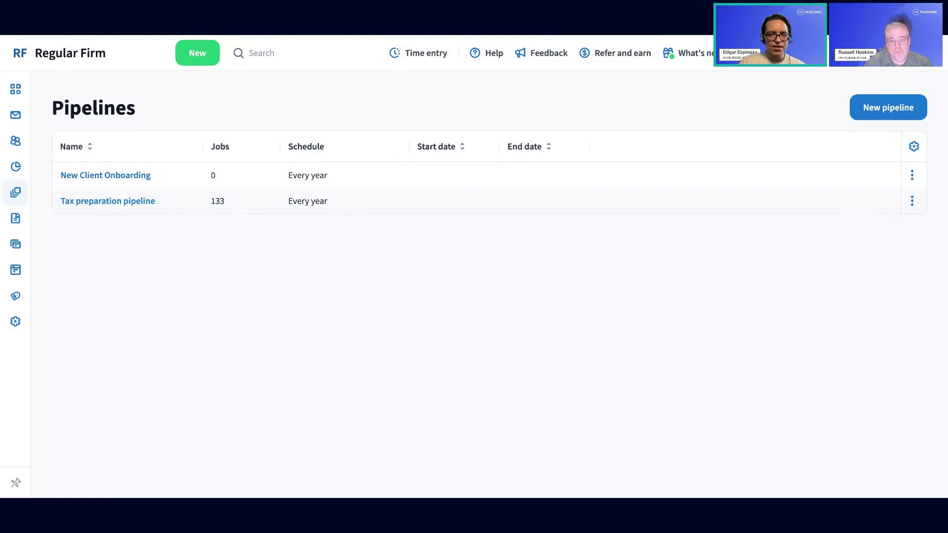
pyautogui.click(142, 203)
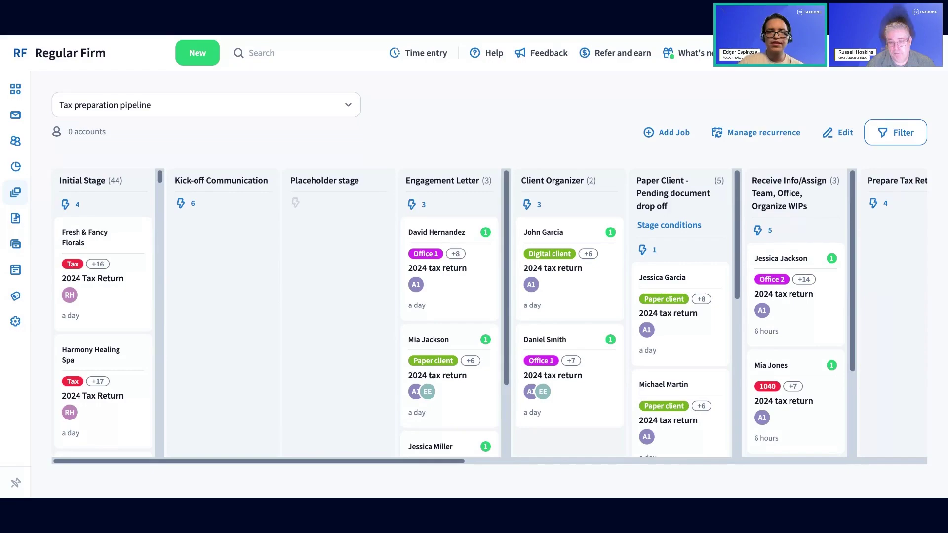
# Open the Tax preparation pipeline for editing and review the automations, conditions and automove settings of its first stages.
pyautogui.click(842, 133)
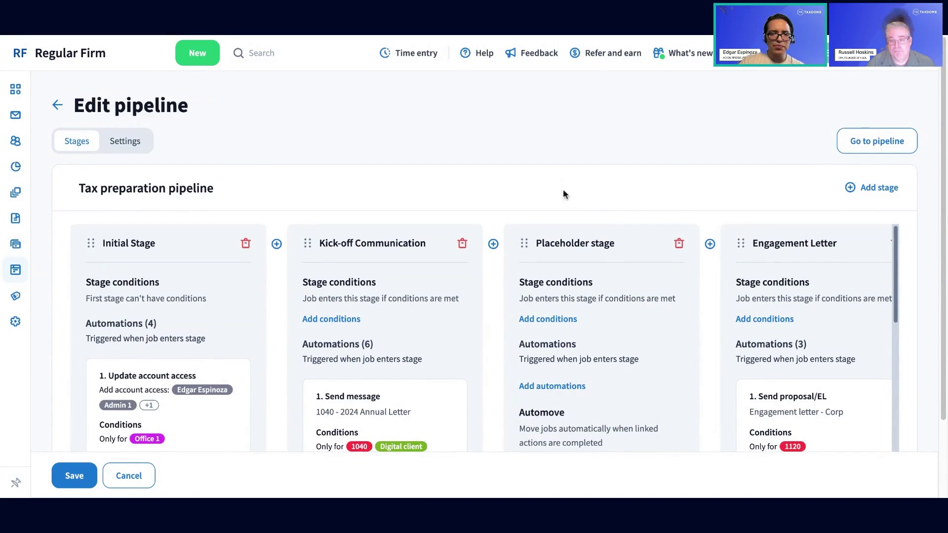
pyautogui.scroll(-1, 430, 325)
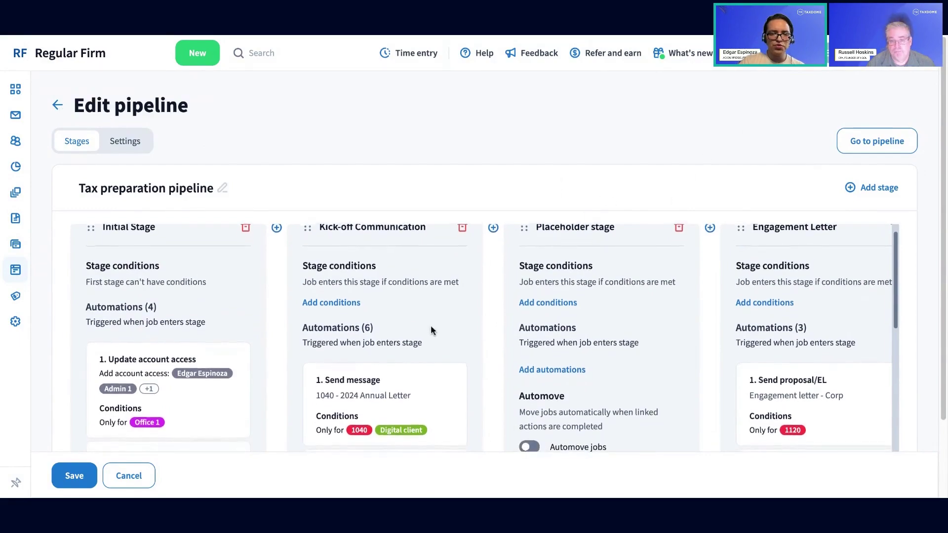
pyautogui.scroll(1, 422, 330)
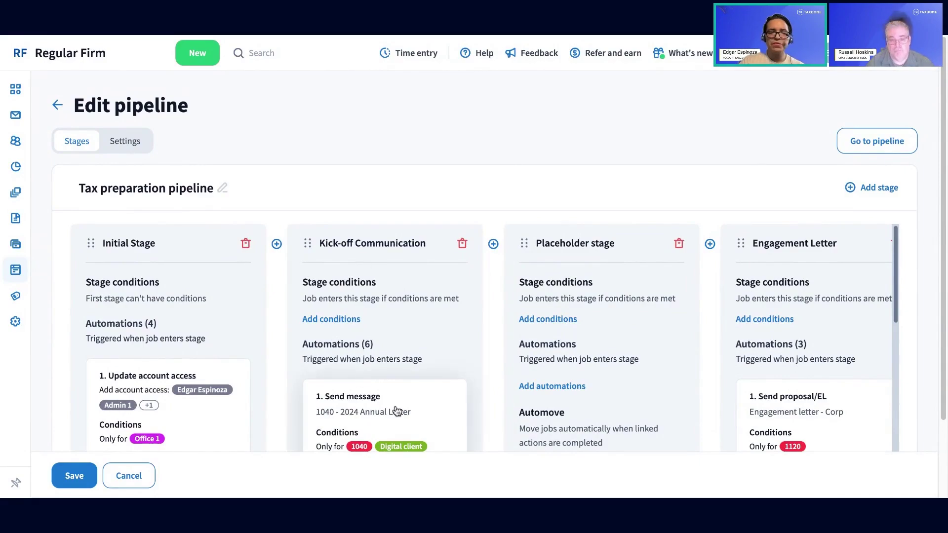
pyautogui.scroll(-2, 407, 395)
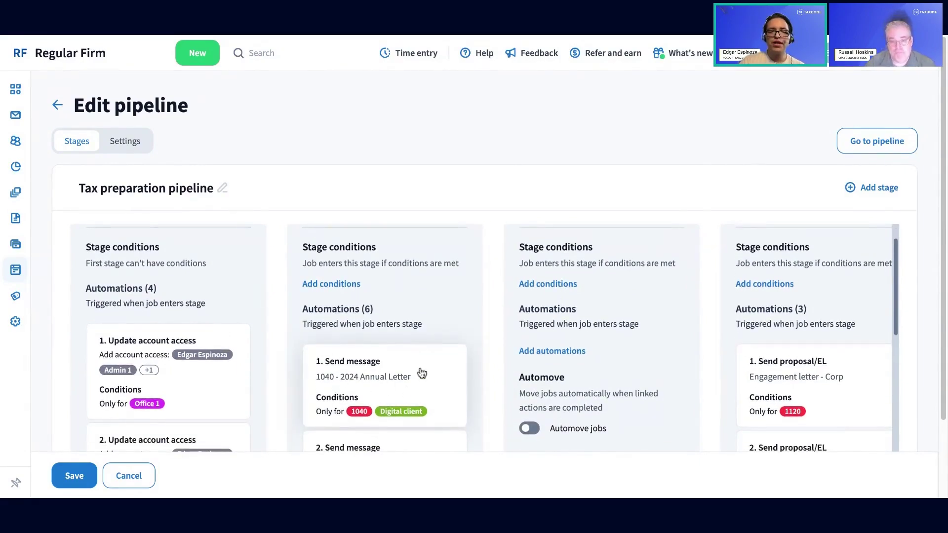
pyautogui.scroll(-1, 397, 388)
pyautogui.scroll(-4, 398, 388)
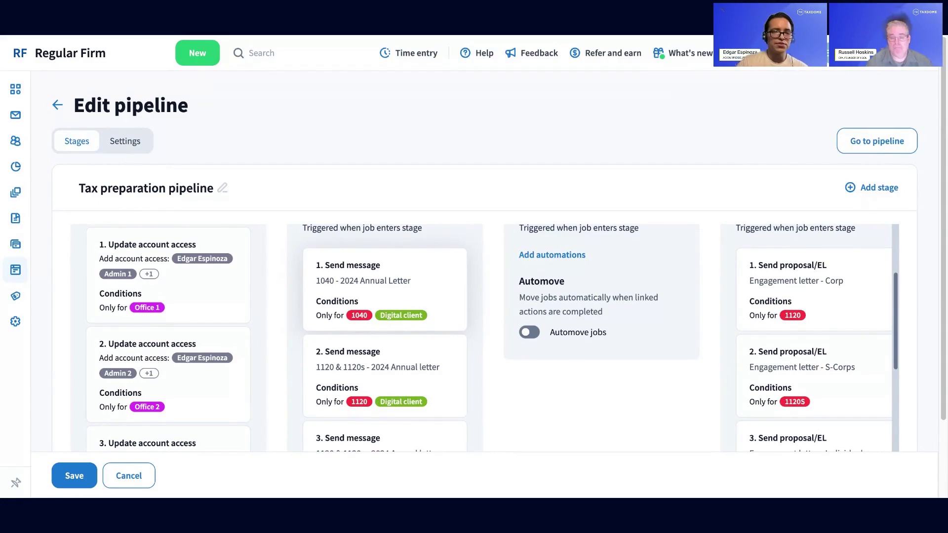
pyautogui.scroll(-10, 424, 315)
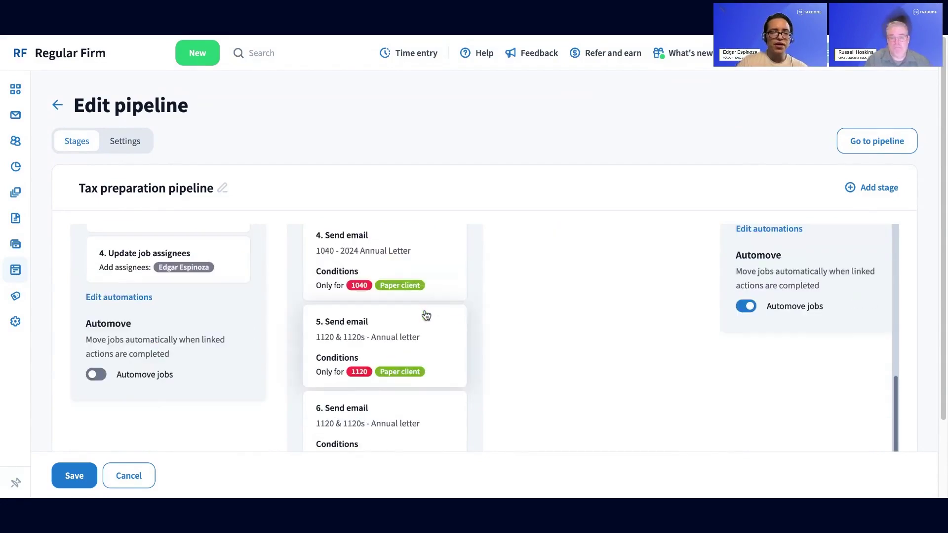
pyautogui.scroll(-2, 674, 89)
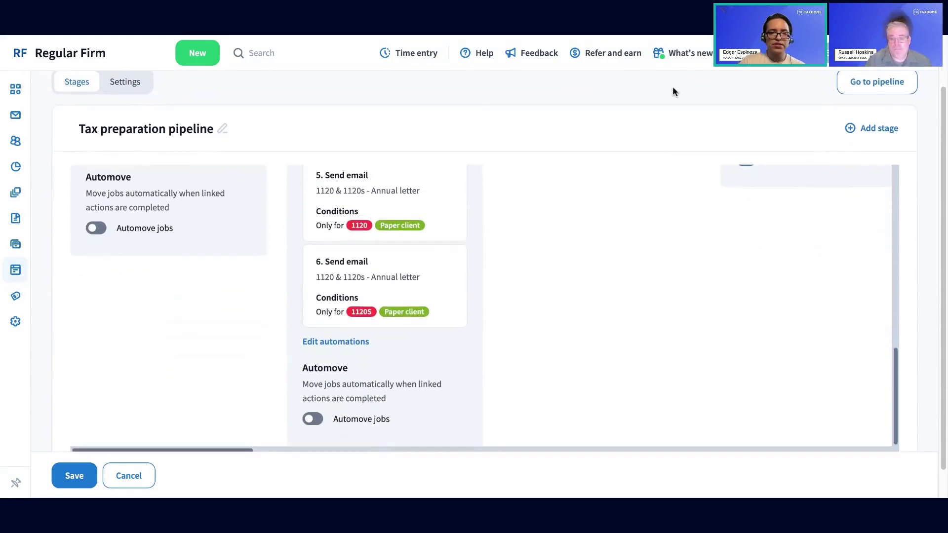
# Open the Kick-off Communication stage's automations and preview the reminder options of the first Send message automation, leaving reminders off.
pyautogui.click(333, 345)
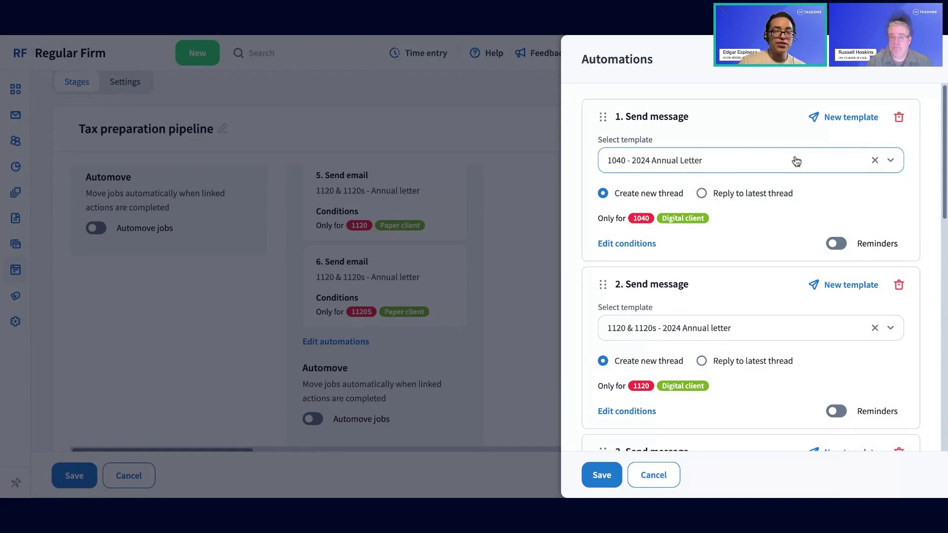
pyautogui.click(835, 248)
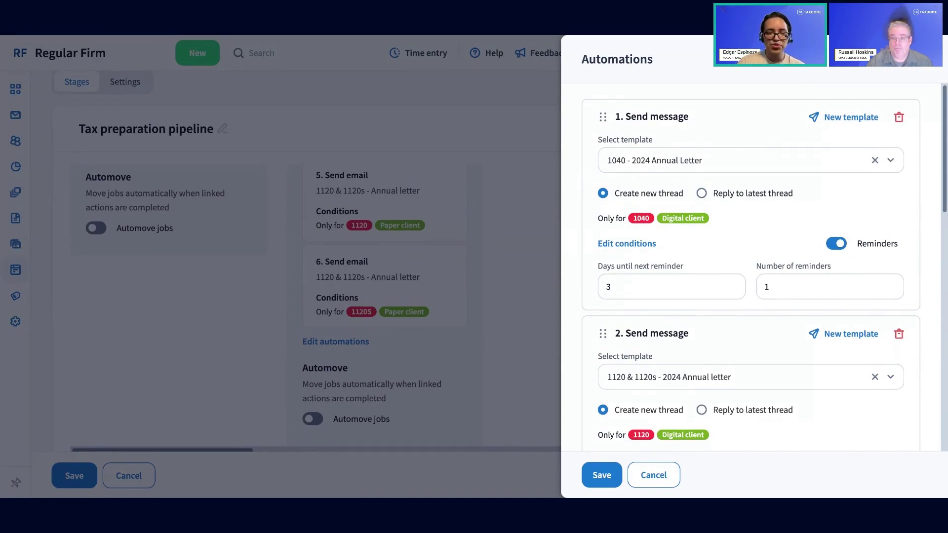
pyautogui.click(836, 243)
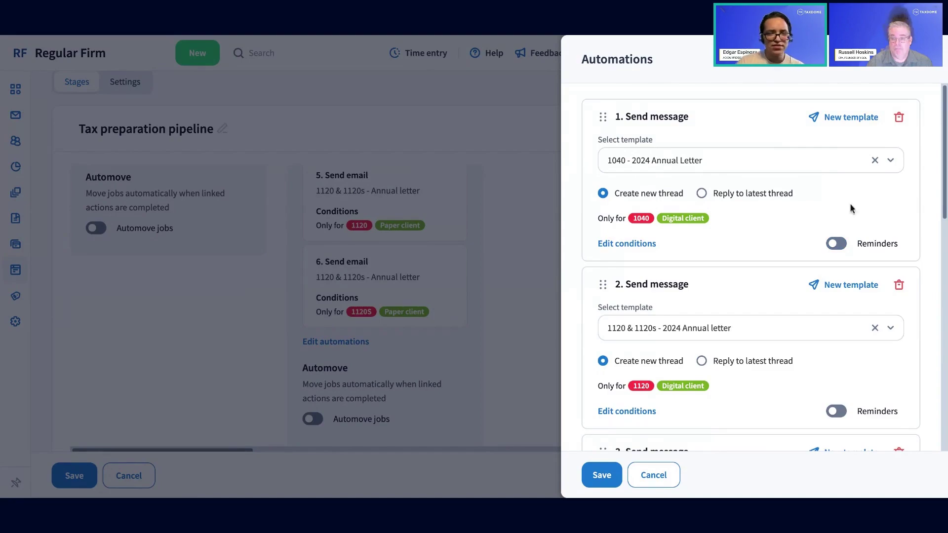
# Close the Kick-off Communication automations unchanged and go to the client accounts list.
pyautogui.click(921, 68)
pyautogui.scroll(10, 391, 398)
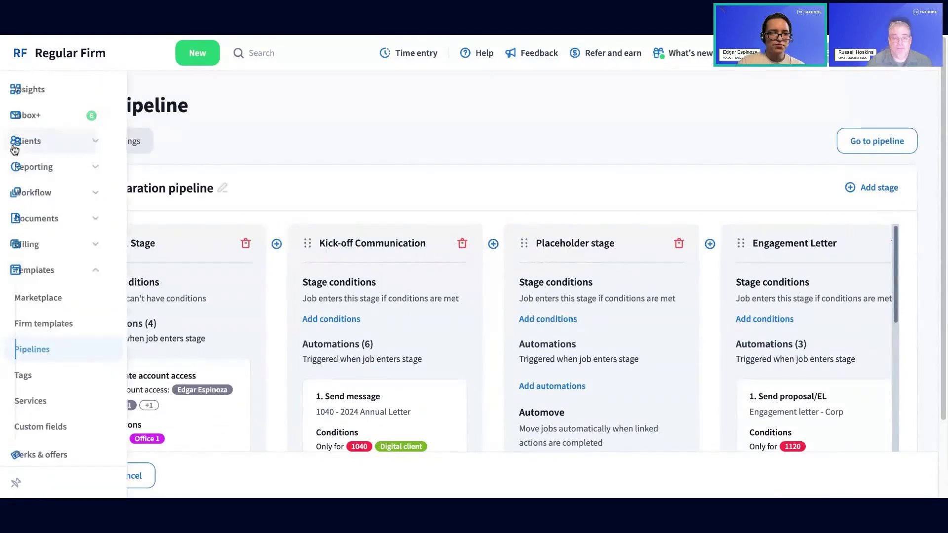
pyautogui.click(27, 142)
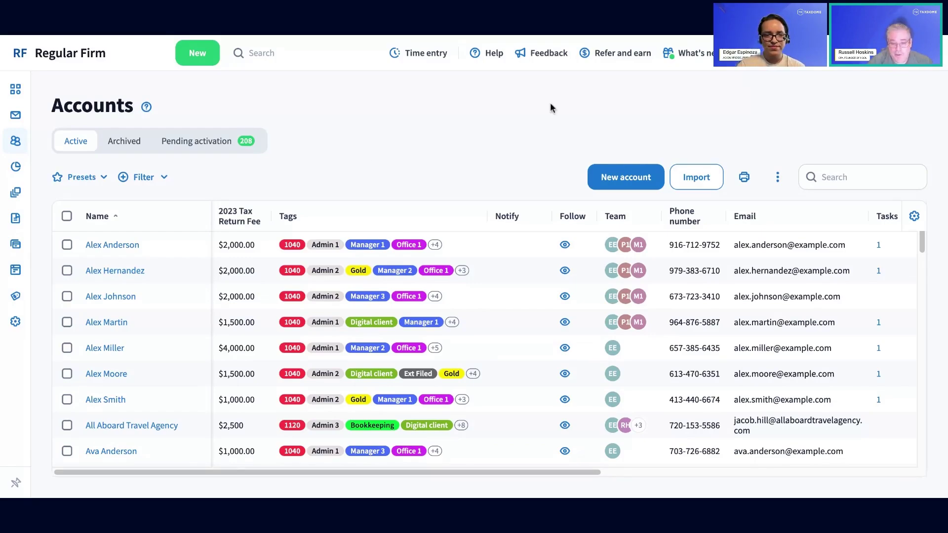
# Go to the firm's list of pipelines and reopen the Tax preparation pipeline board.
pyautogui.moveTo(39, 183)
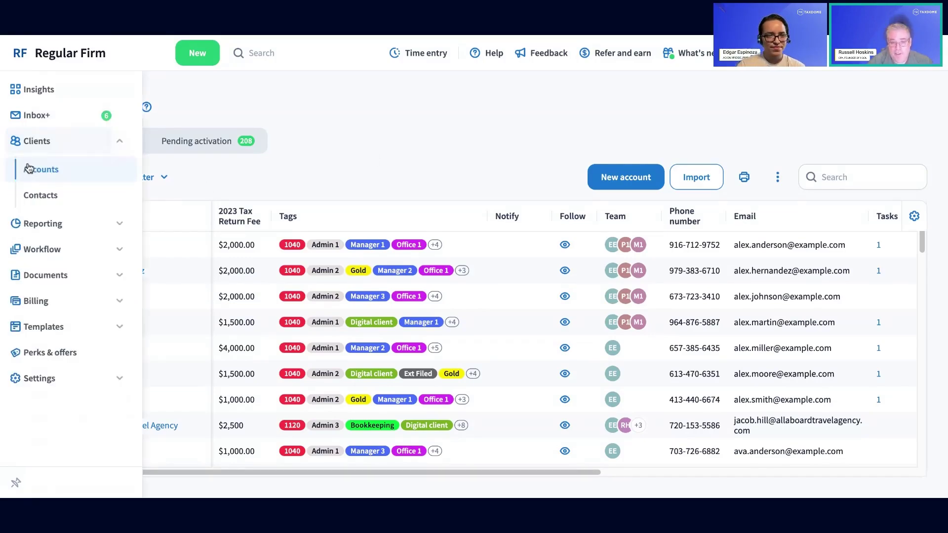
pyautogui.click(131, 249)
pyautogui.click(59, 356)
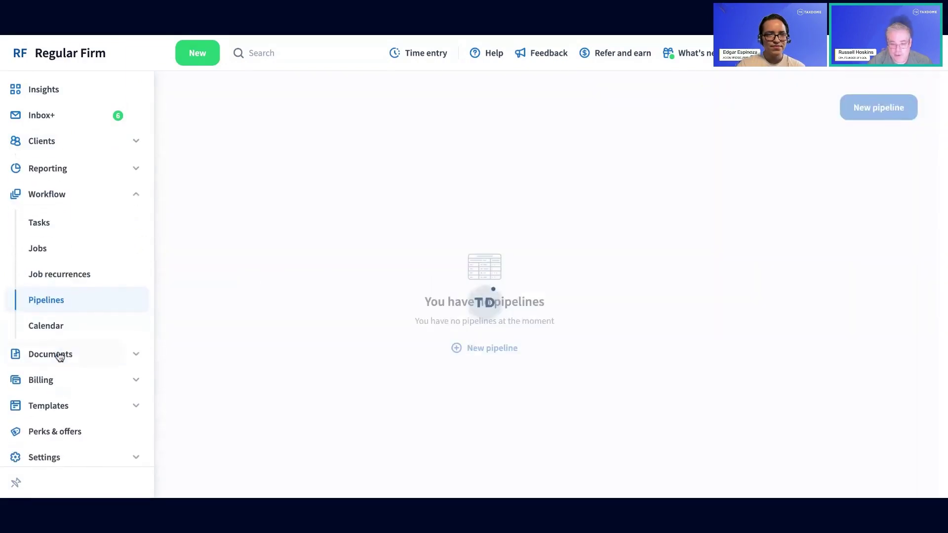
pyautogui.click(148, 202)
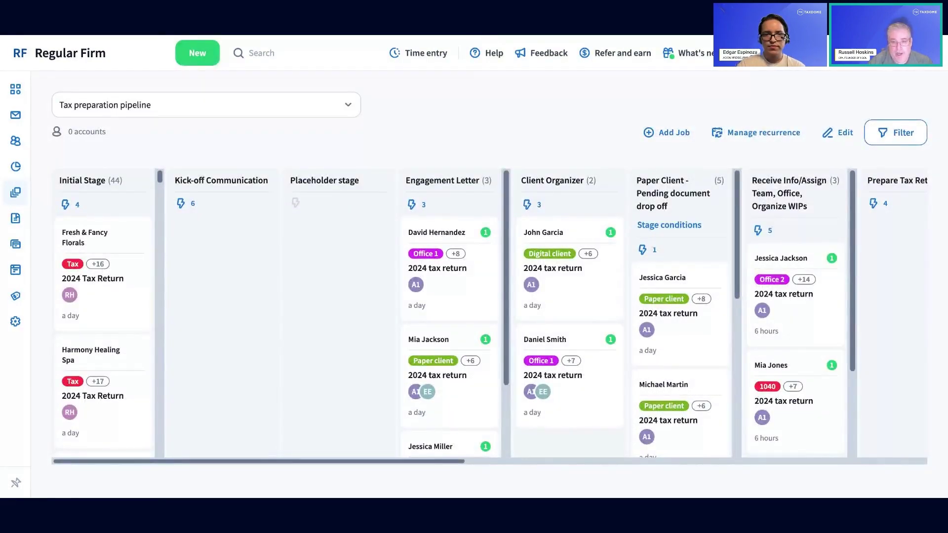
# Move the Placeholder stage to the end of the Tax preparation pipeline, save the change and return to the board.
pyautogui.click(842, 133)
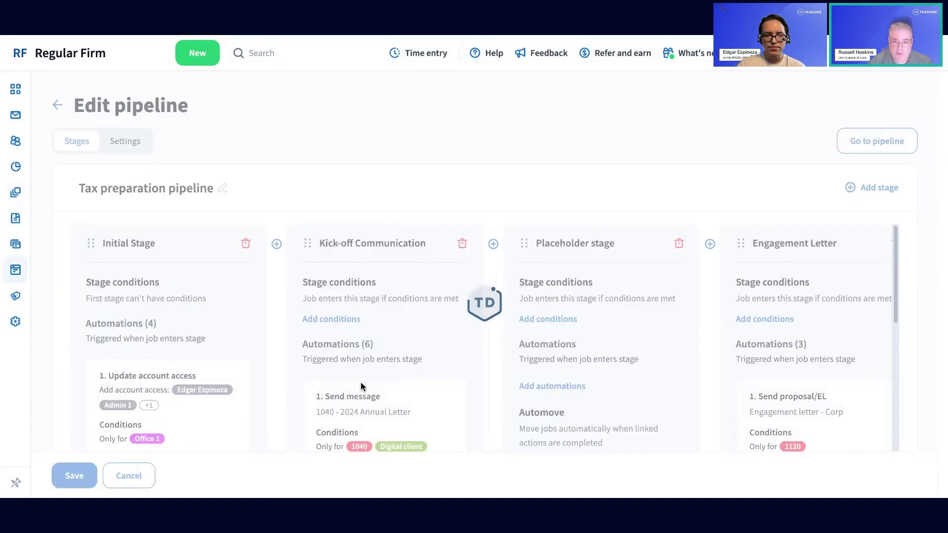
pyautogui.moveTo(524, 251); pyautogui.dragTo(653, 245)
pyautogui.click(80, 479)
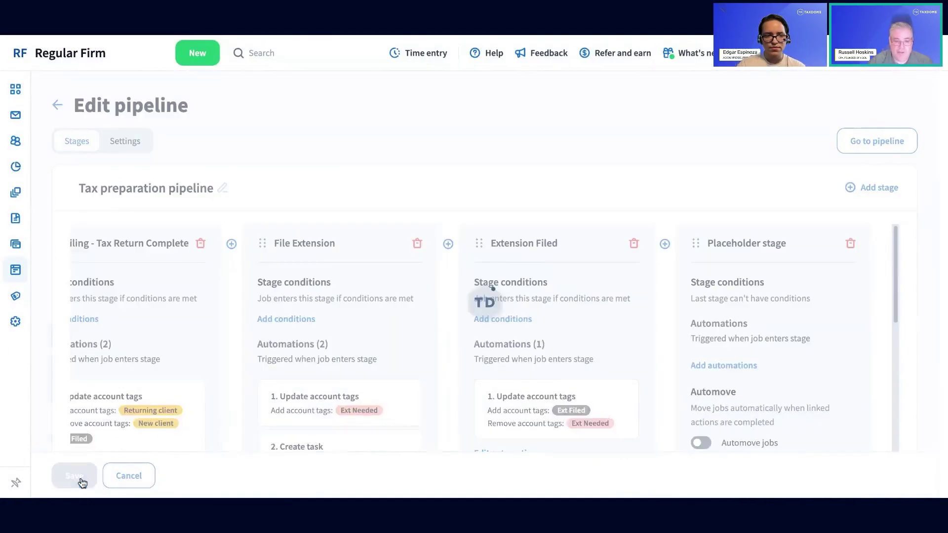
pyautogui.click(879, 141)
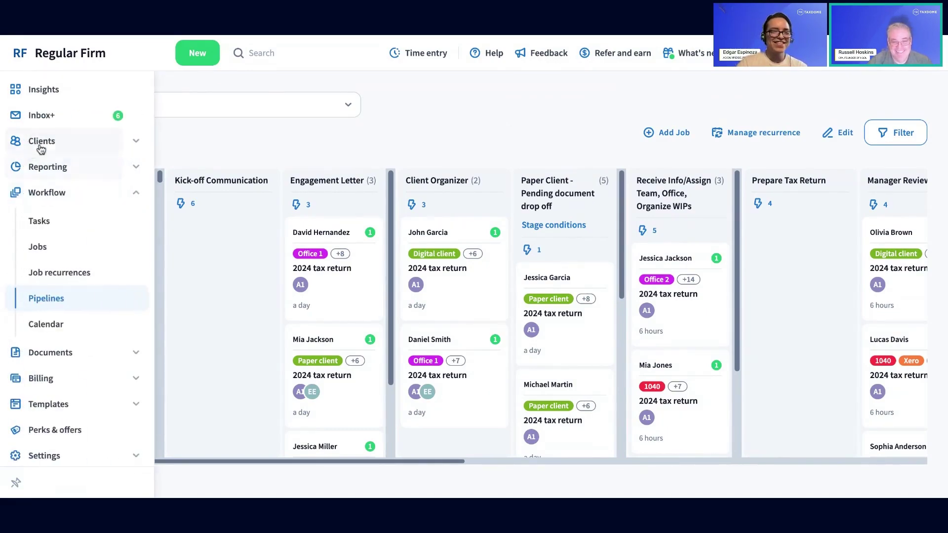
# In the active accounts list, select all displayed accounts and open the bulk edit for login, notify and email sync.
pyautogui.click(47, 143)
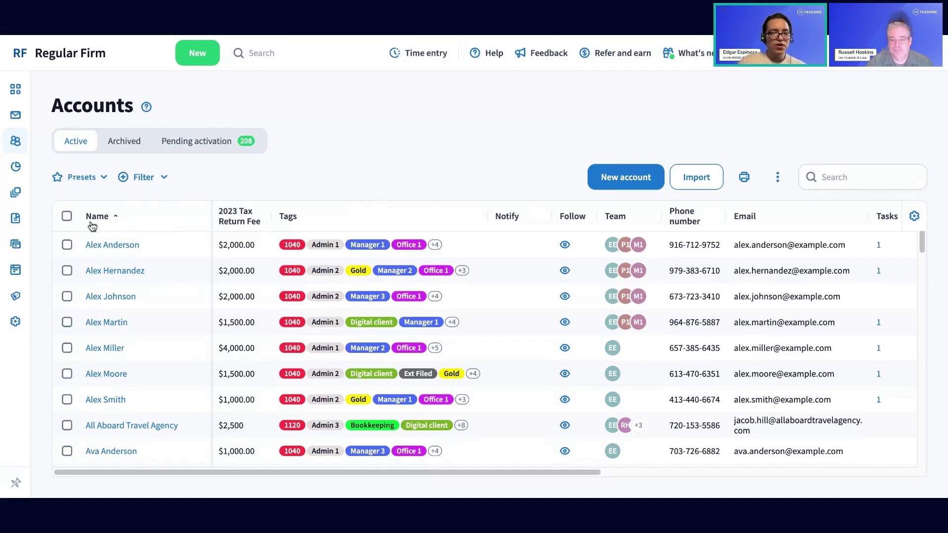
pyautogui.click(67, 216)
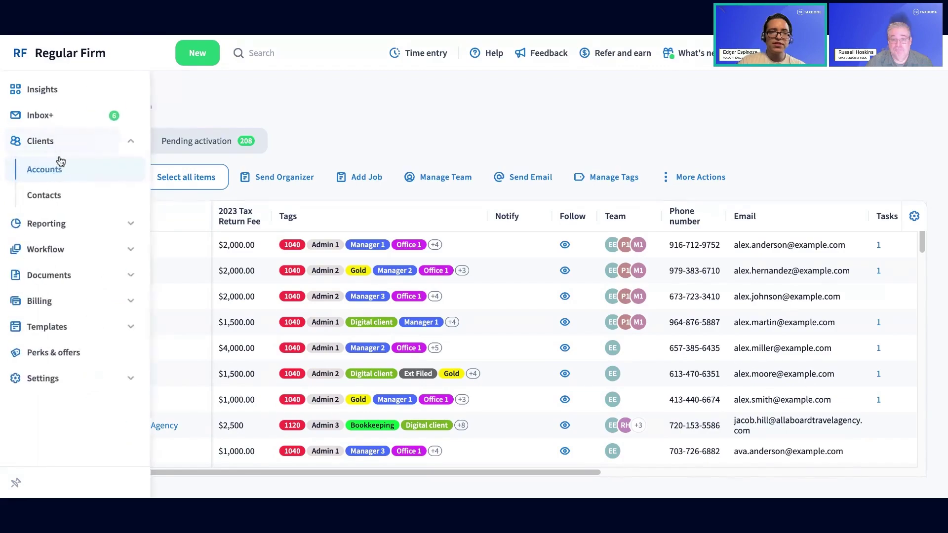
pyautogui.moveTo(49, 108); pyautogui.dragTo(186, 117)
pyautogui.click(213, 106)
pyautogui.click(695, 178)
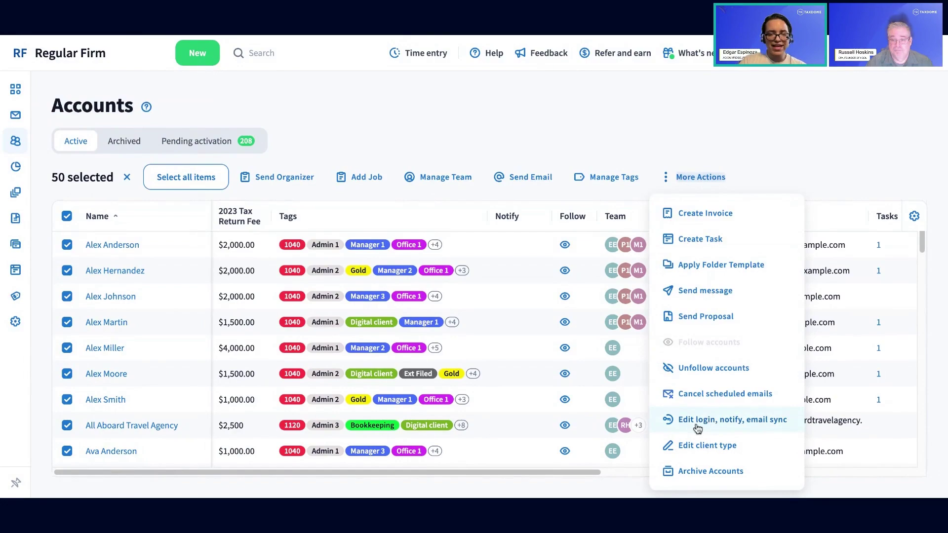
pyautogui.click(739, 426)
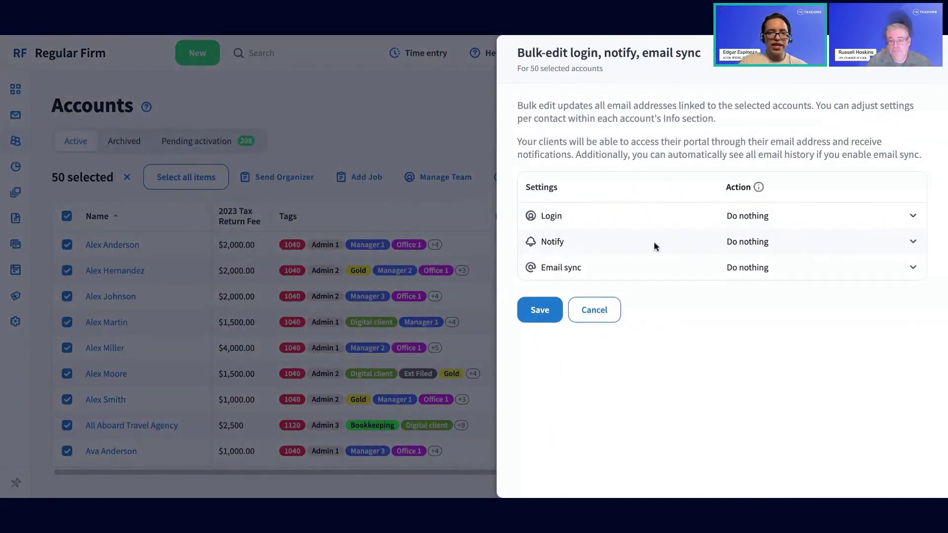
# Set Notify to Enable for all contacts and turn on Customize notification preferences for the selected accounts.
pyautogui.click(730, 243)
pyautogui.click(776, 288)
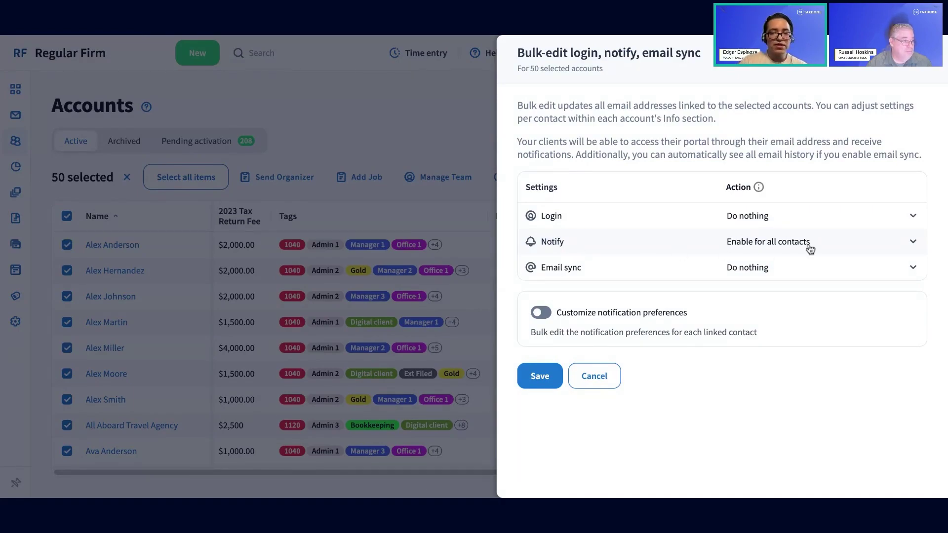
pyautogui.click(541, 312)
pyautogui.scroll(-1, 571, 291)
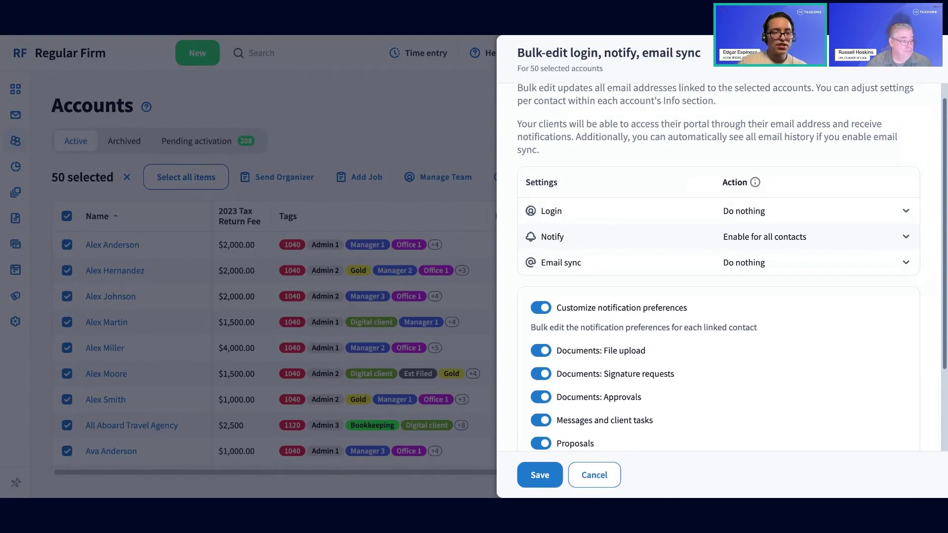
pyautogui.scroll(-3, 617, 299)
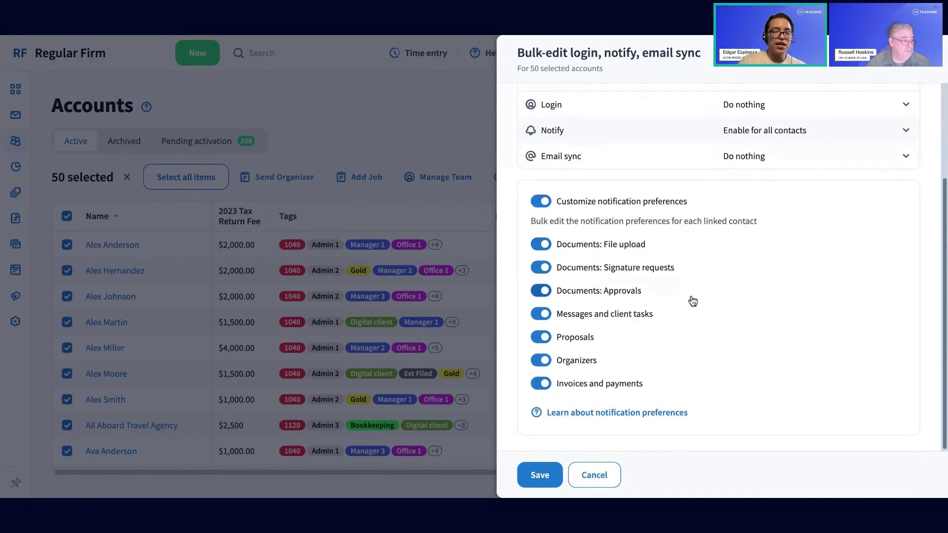
# Try out the document notification switches, leaving them on, and turn off the Proposals and Organizers notifications.
pyautogui.click(597, 292)
pyautogui.click(598, 291)
pyautogui.click(603, 269)
pyautogui.click(608, 295)
pyautogui.click(611, 272)
pyautogui.click(609, 296)
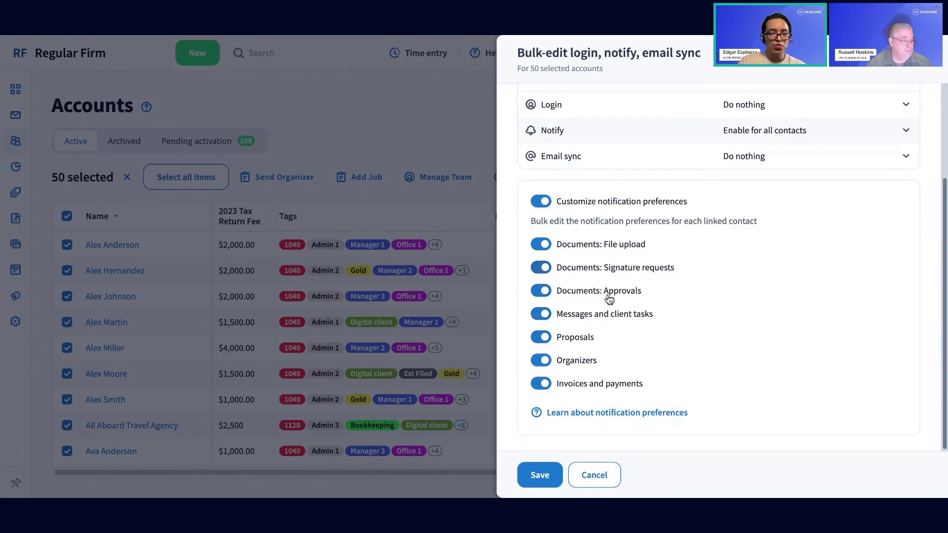
pyautogui.click(566, 346)
pyautogui.click(567, 364)
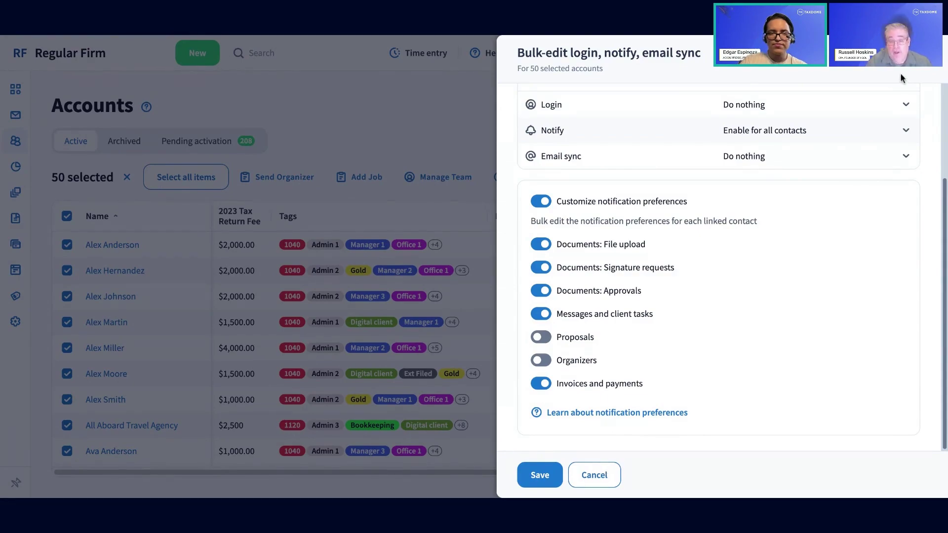
# Discard the bulk edit without saving and clear the account selection.
pyautogui.click(930, 65)
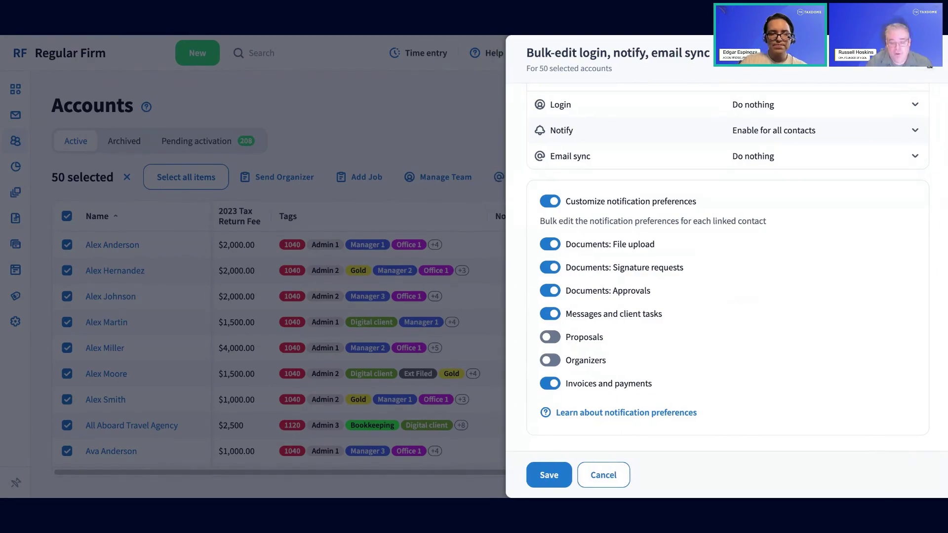
pyautogui.click(706, 179)
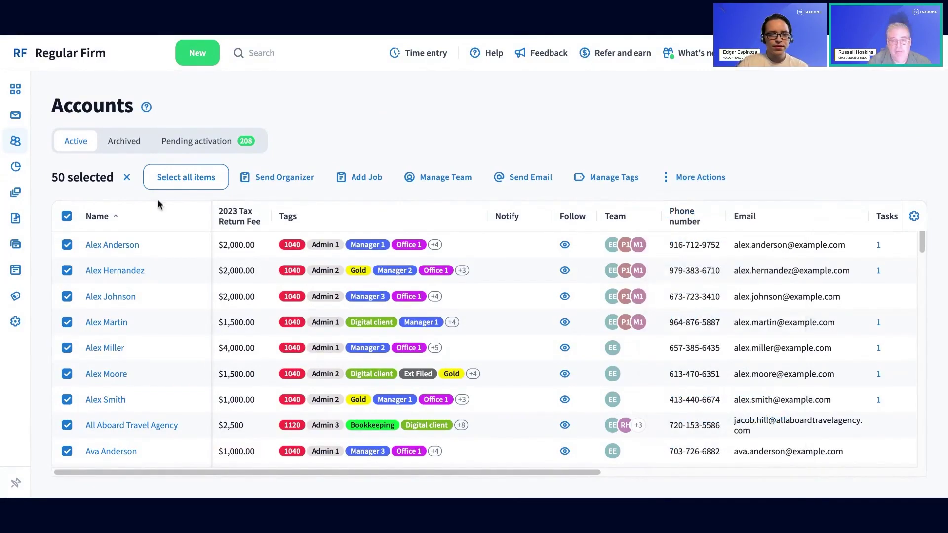
pyautogui.click(66, 216)
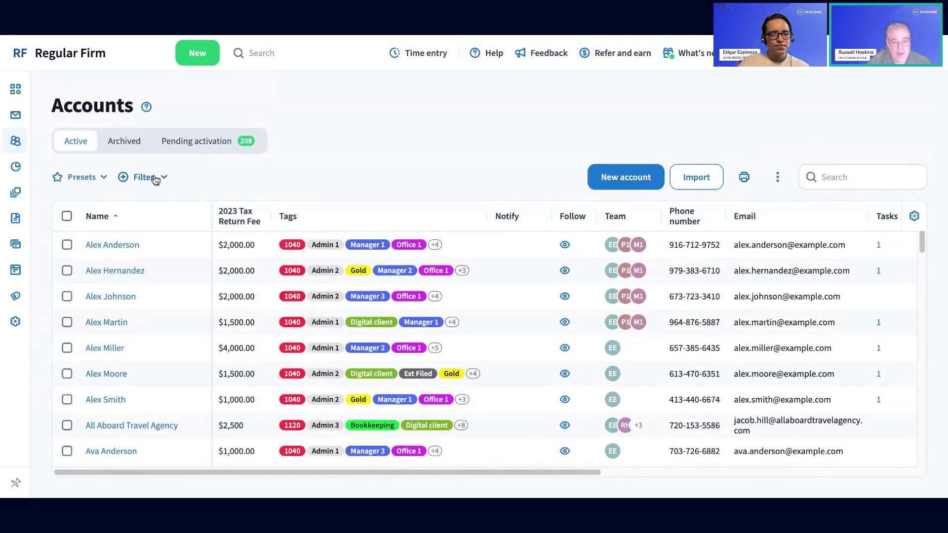
# Examine the accounts list's filter options, preview the choices of the Notify filter and remove that filter again.
pyautogui.click(154, 179)
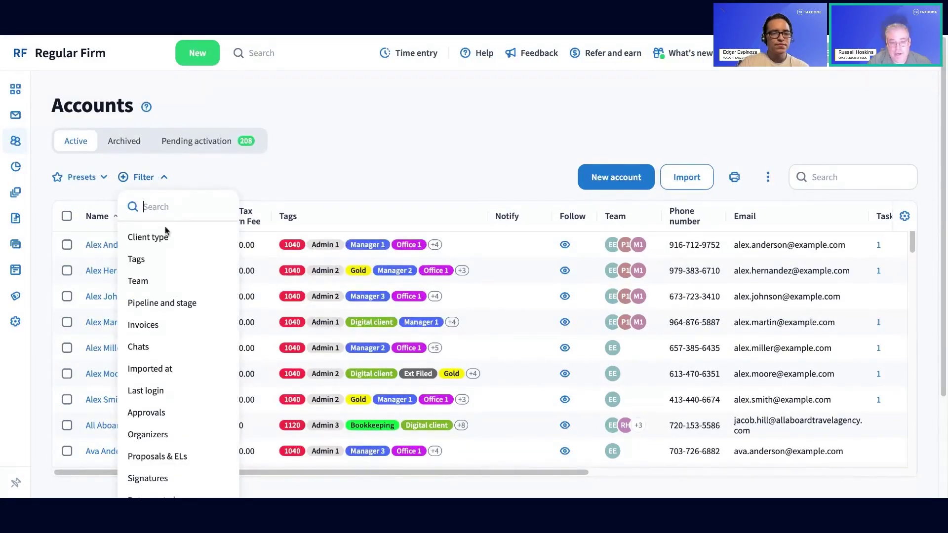
pyautogui.scroll(-1, 173, 249)
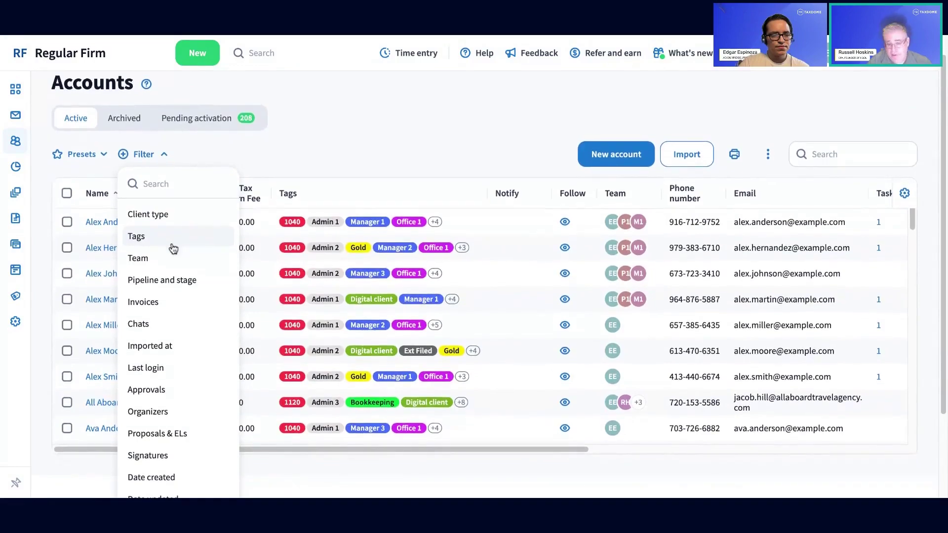
pyautogui.scroll(-3, 184, 387)
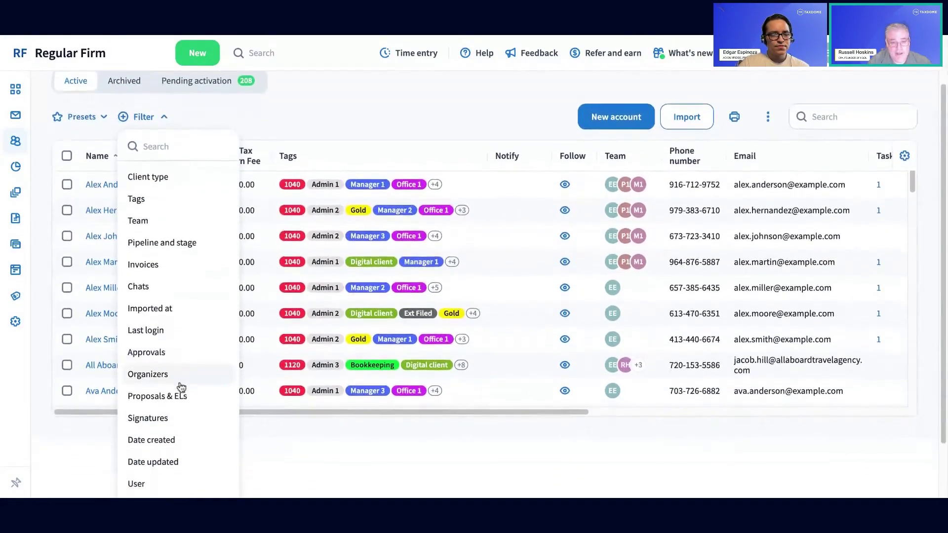
pyautogui.scroll(-2, 181, 387)
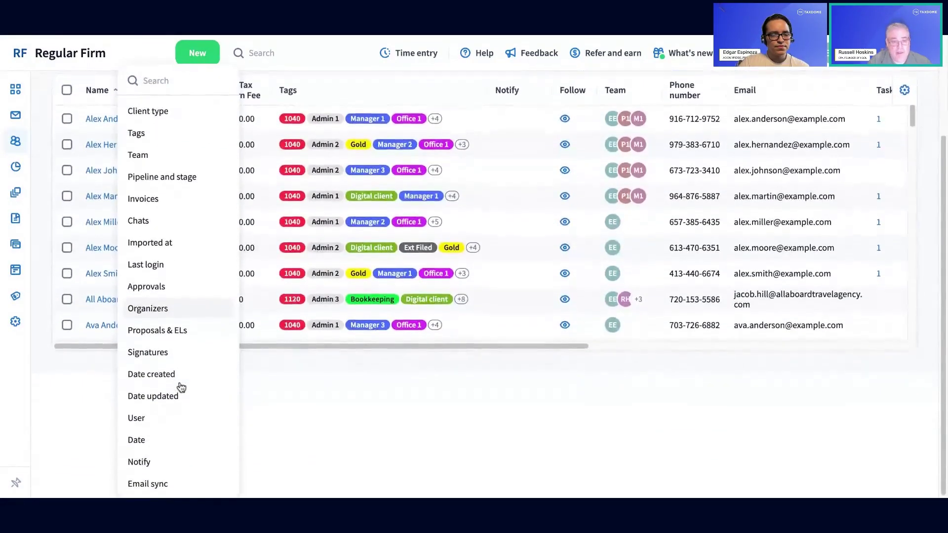
pyautogui.click(161, 467)
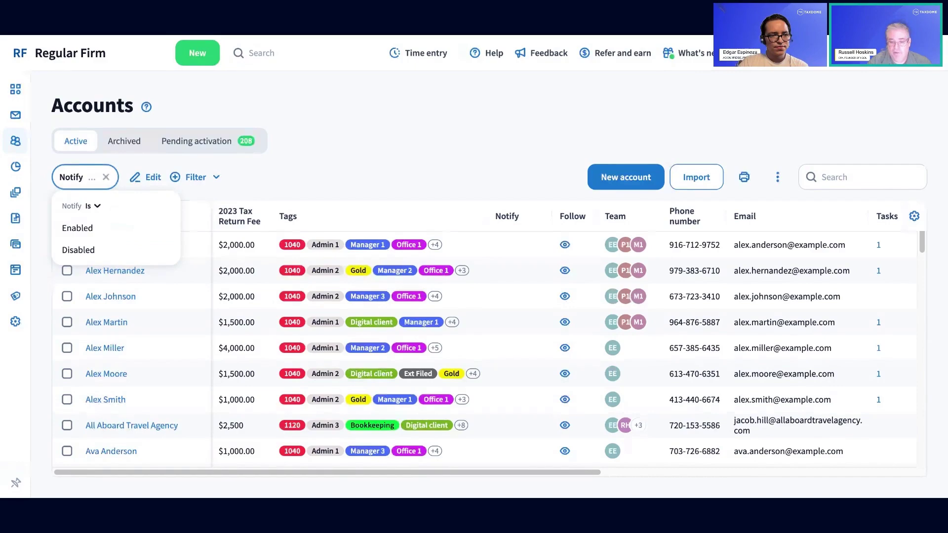
pyautogui.click(108, 178)
# Look through the account filters once more without applying any, and briefly select and deselect all displayed accounts.
pyautogui.click(156, 187)
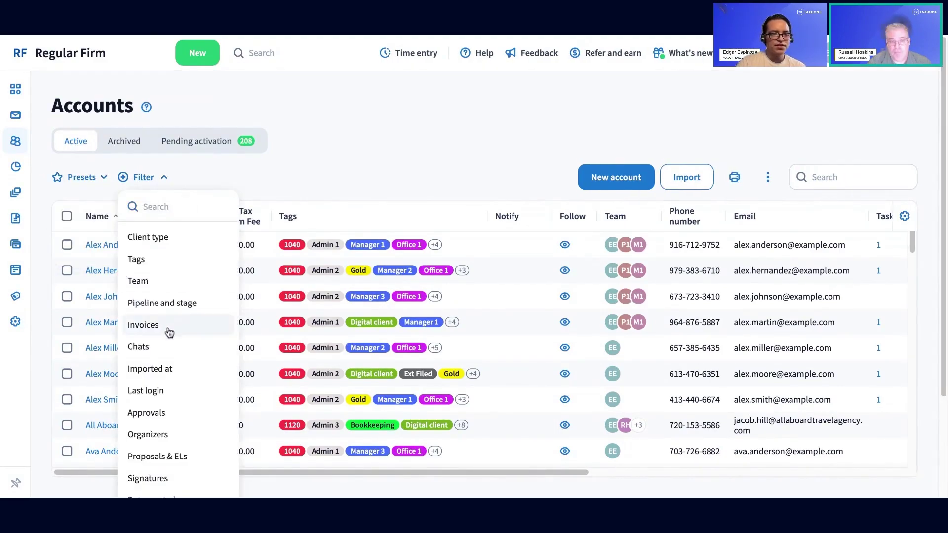
pyautogui.scroll(-3, 168, 326)
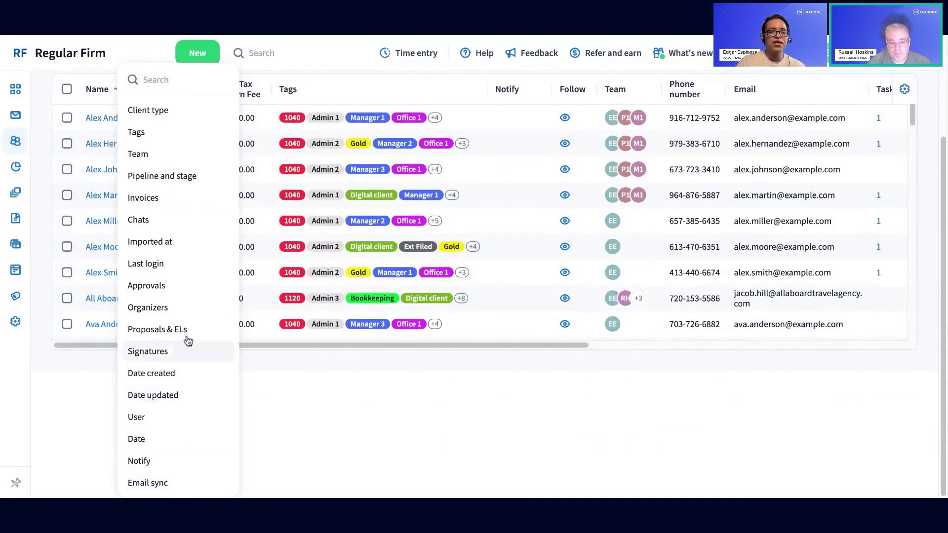
pyautogui.scroll(3, 191, 383)
pyautogui.click(250, 183)
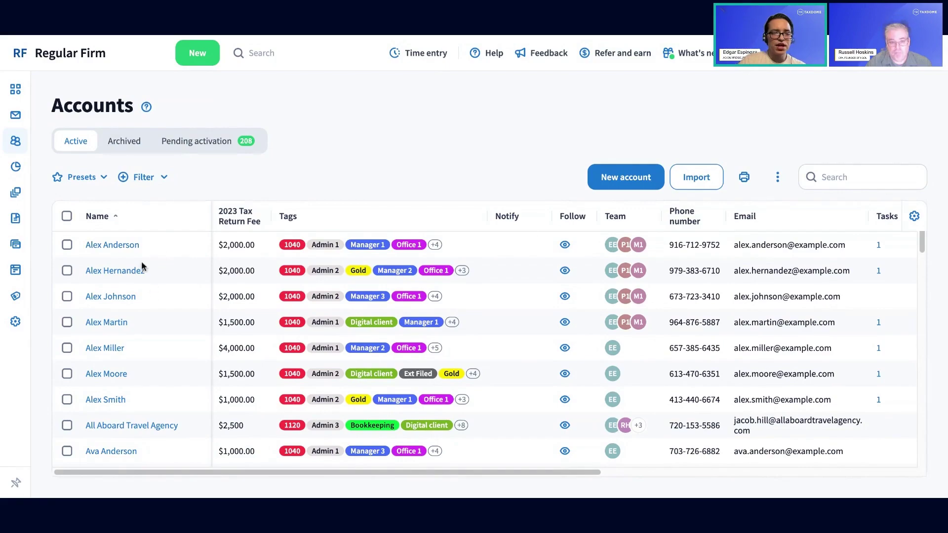
pyautogui.click(67, 215)
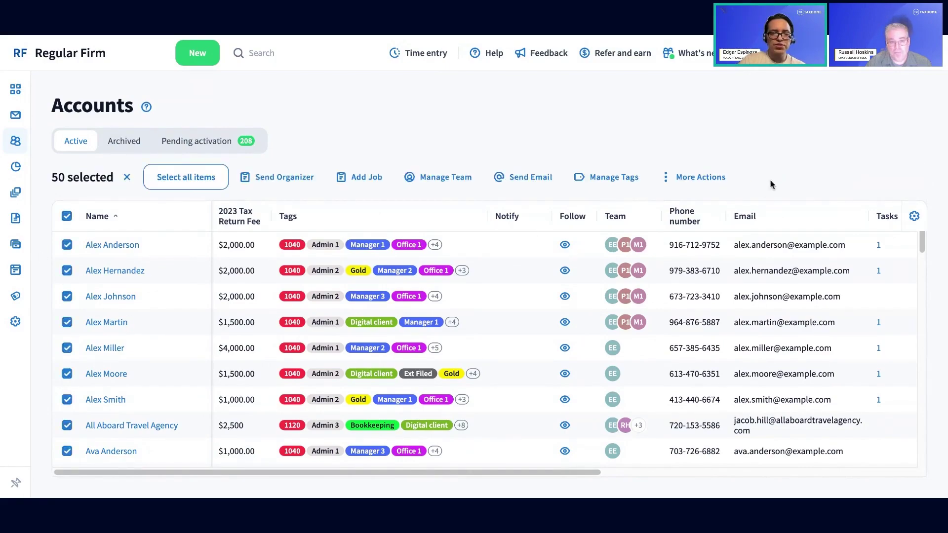
pyautogui.click(67, 217)
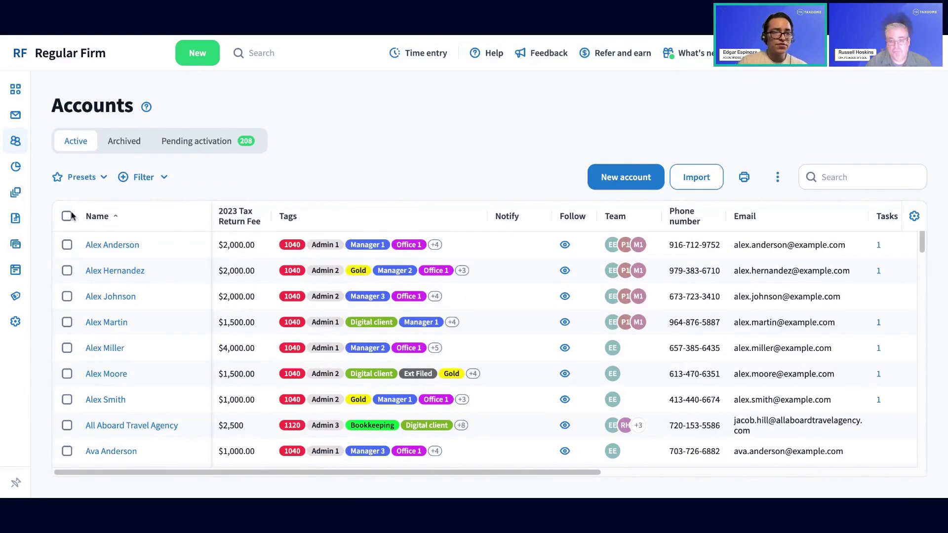
# Return from the accounts list to the Tax preparation pipeline board.
pyautogui.moveTo(4, 200)
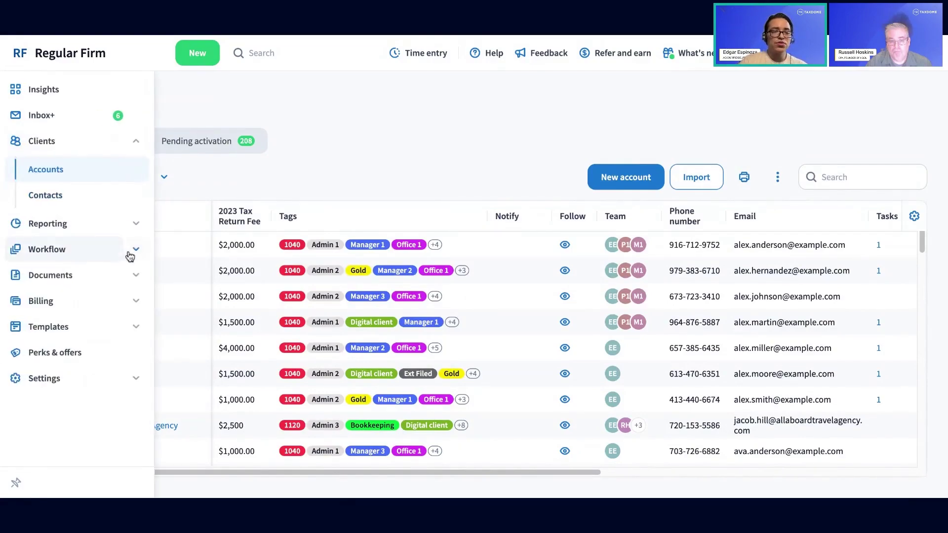
pyautogui.click(97, 257)
pyautogui.click(66, 293)
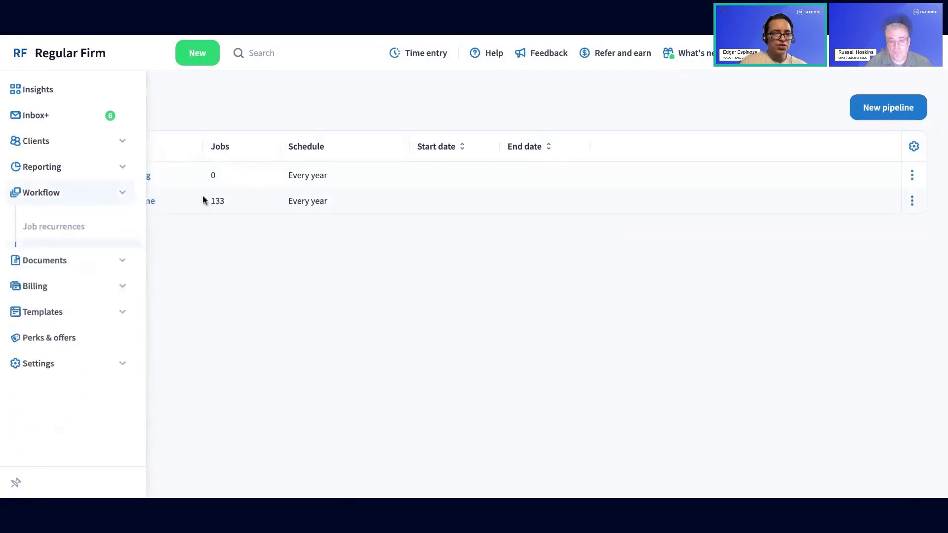
pyautogui.click(132, 206)
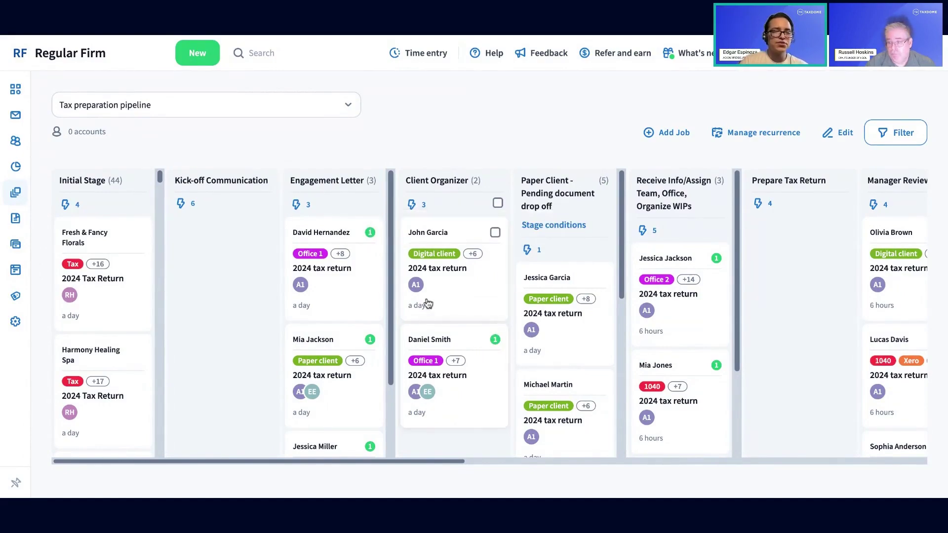
pyautogui.moveTo(19, 160)
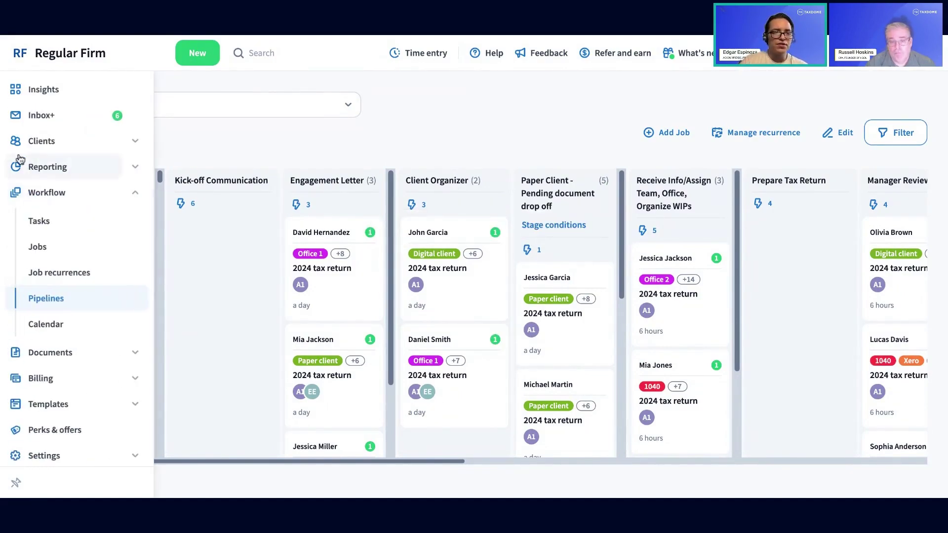
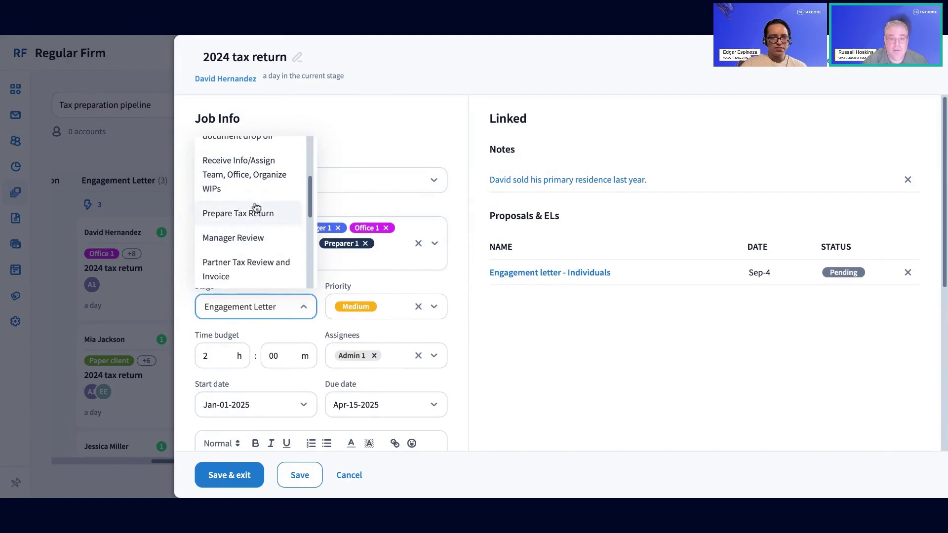
# Move the 2024 tax return job to the Prepare Tax Return stage, keeping the scheduled assignee and task automations.
pyautogui.click(239, 480)
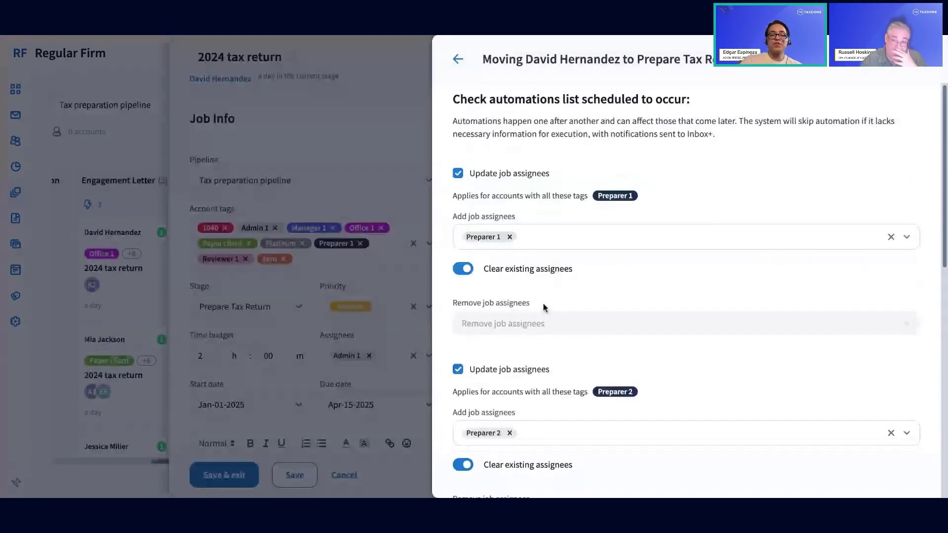
pyautogui.scroll(-10, 545, 307)
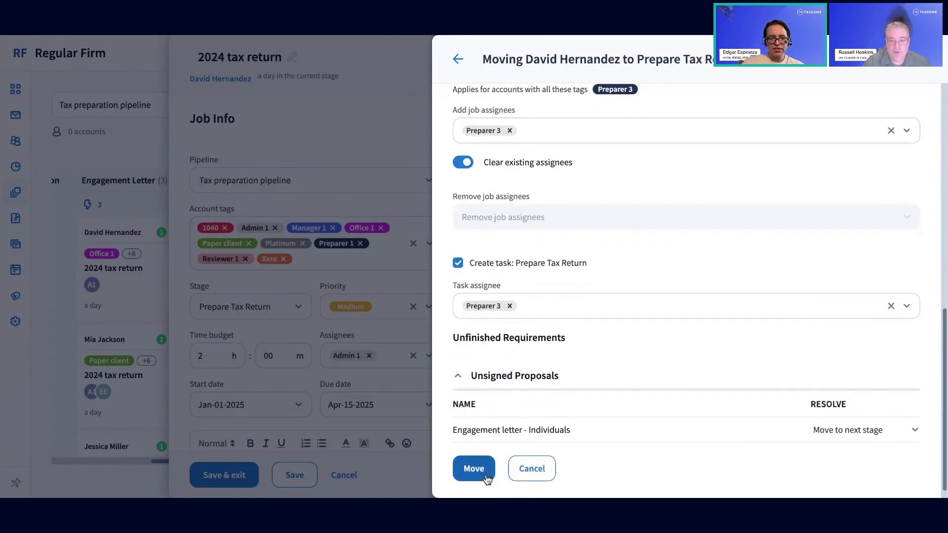
pyautogui.click(485, 475)
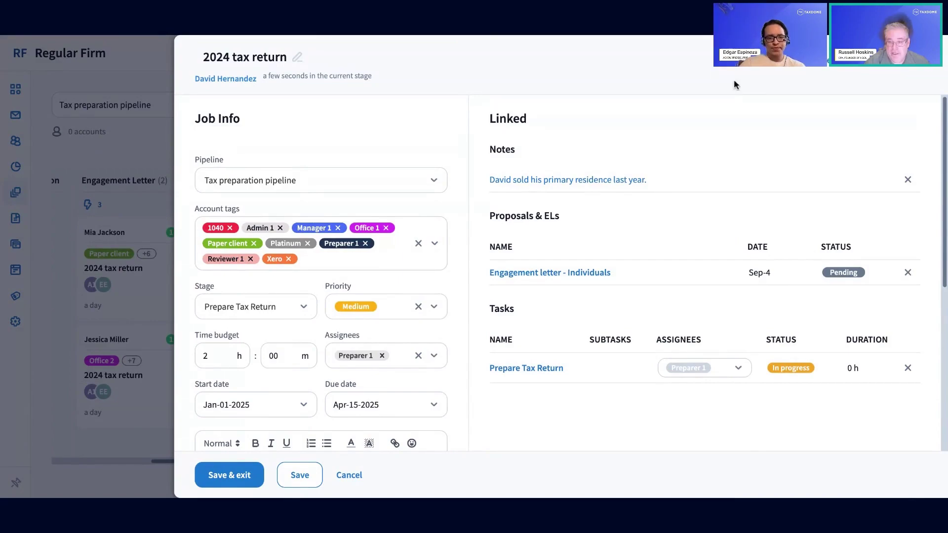
# Review the job's linked items, then open its Prepare Tax Return task and examine the assignee, dates, tags and other fields.
pyautogui.scroll(-1, 732, 100)
pyautogui.scroll(-1, 732, 99)
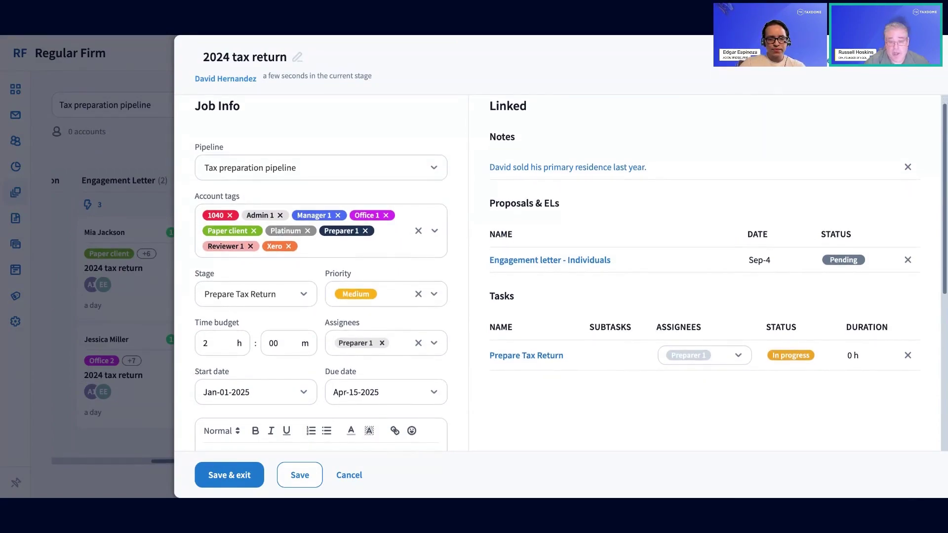
pyautogui.scroll(-2, 736, 205)
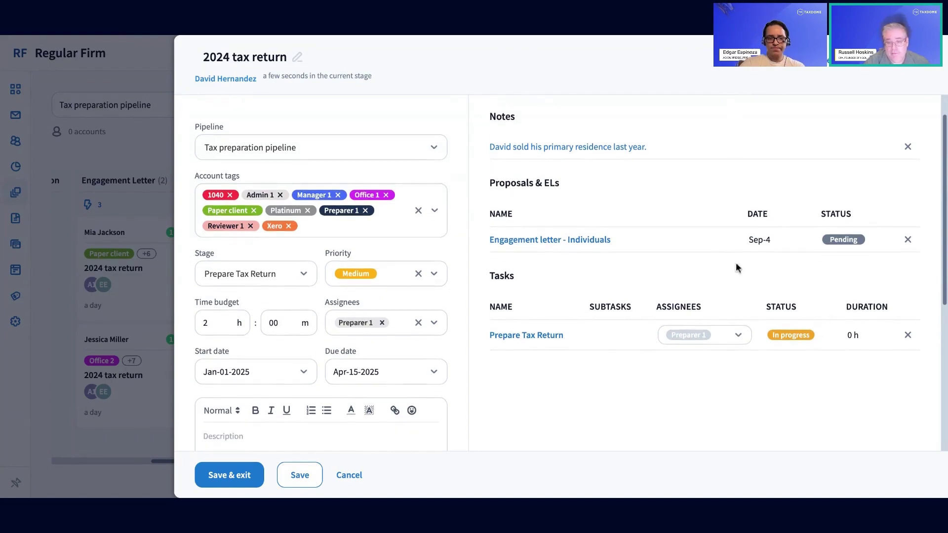
pyautogui.click(519, 337)
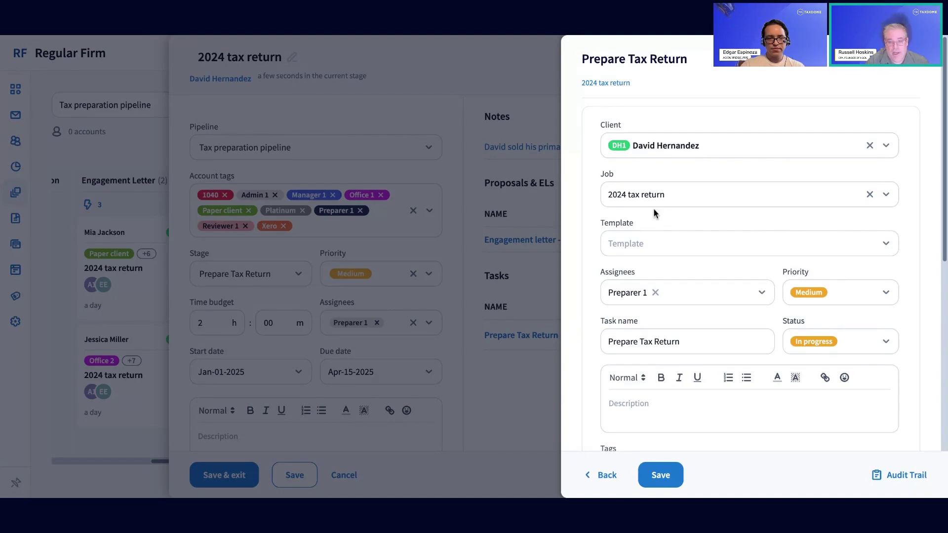
pyautogui.scroll(-2, 750, 247)
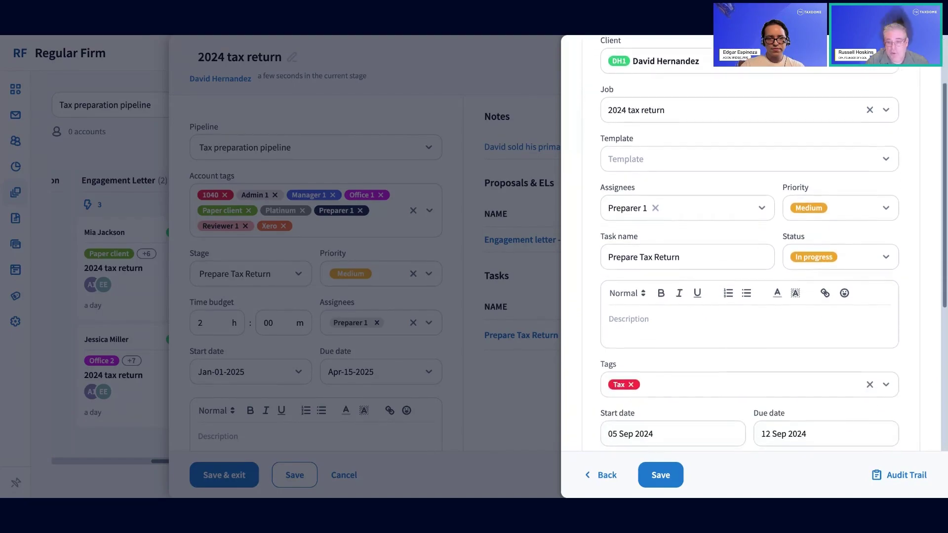
pyautogui.scroll(-3, 750, 247)
pyautogui.scroll(-1, 750, 247)
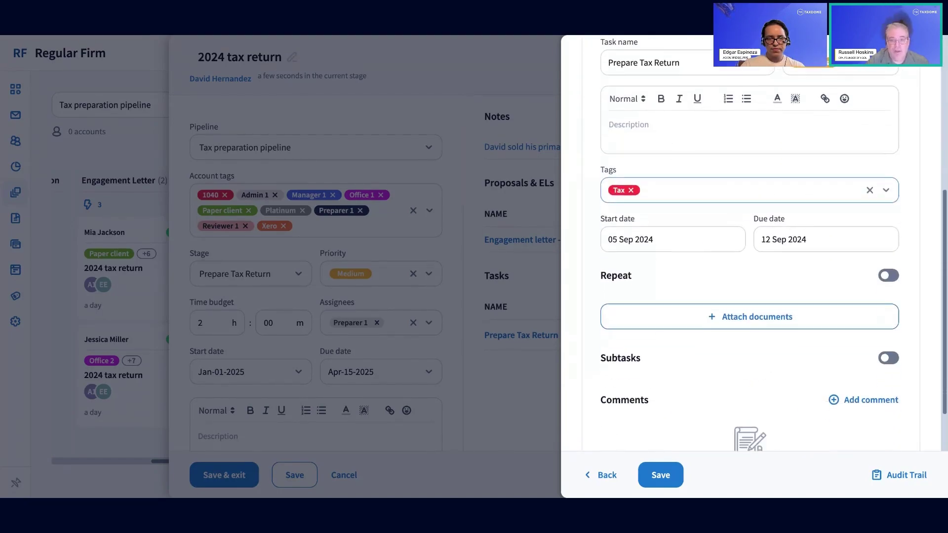
pyautogui.scroll(-1, 664, 237)
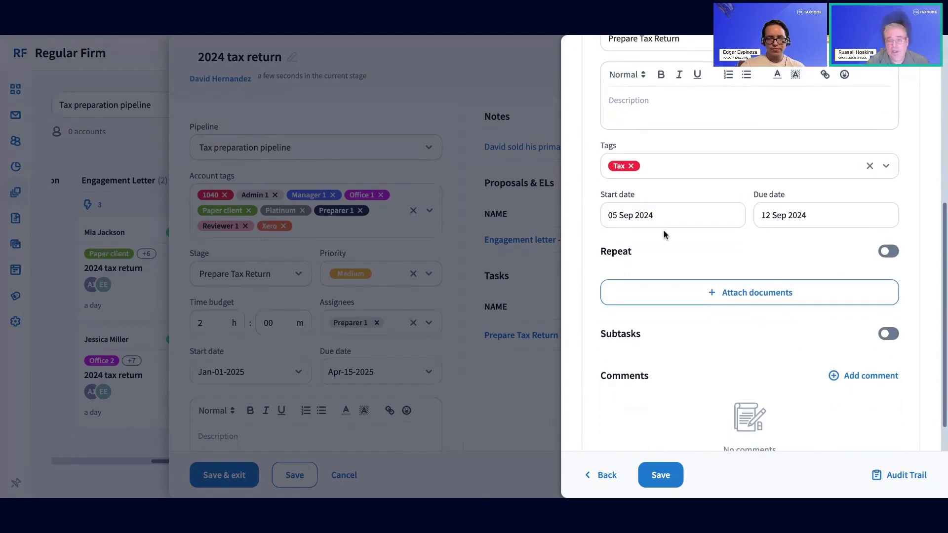
pyautogui.scroll(5, 774, 283)
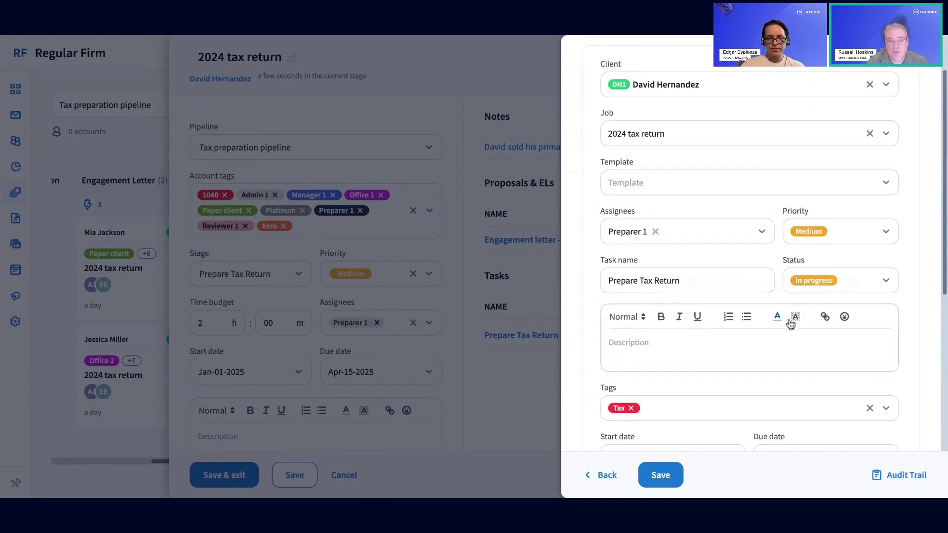
# Set the Prepare Tax Return task's status to Completed and save the task.
pyautogui.click(842, 280)
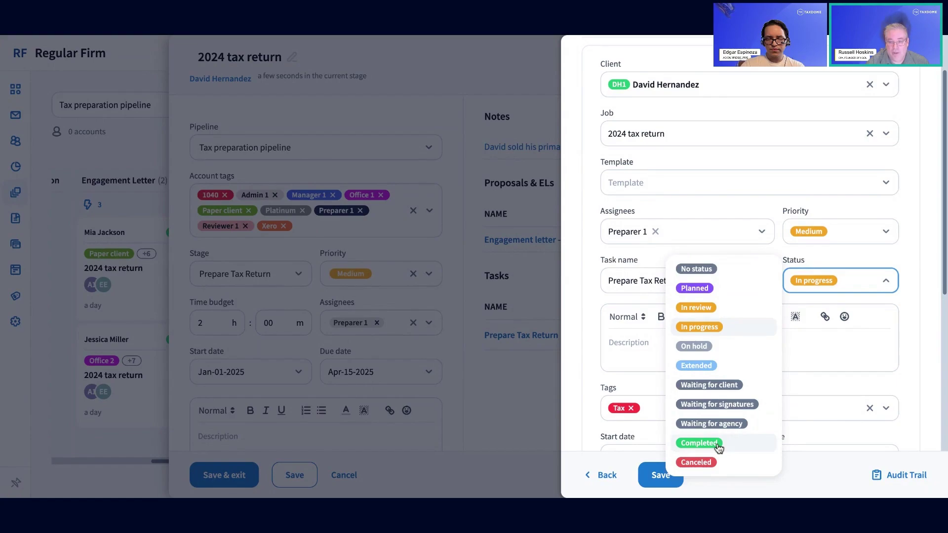
pyautogui.click(698, 444)
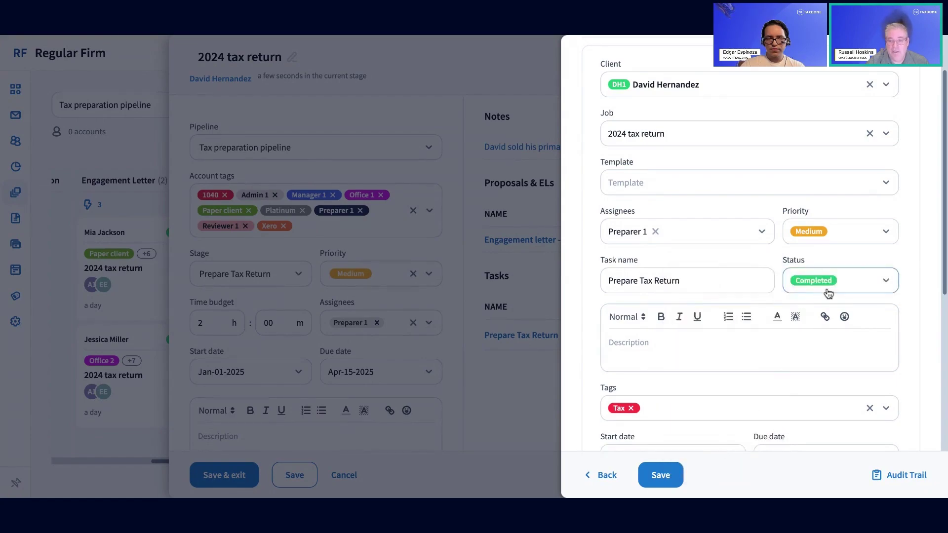
pyautogui.click(668, 479)
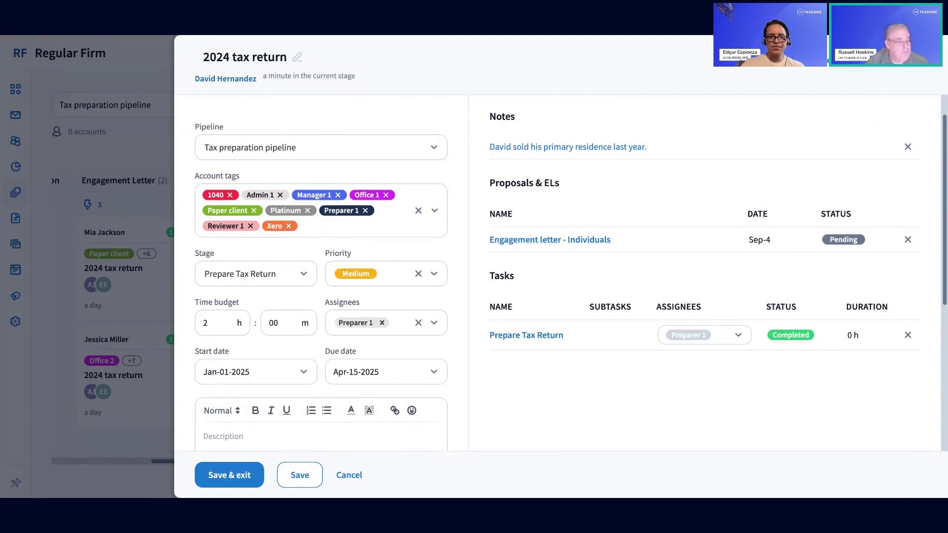
# Open the client's account from the job and display the completed tasks in its workflow.
pyautogui.click(225, 79)
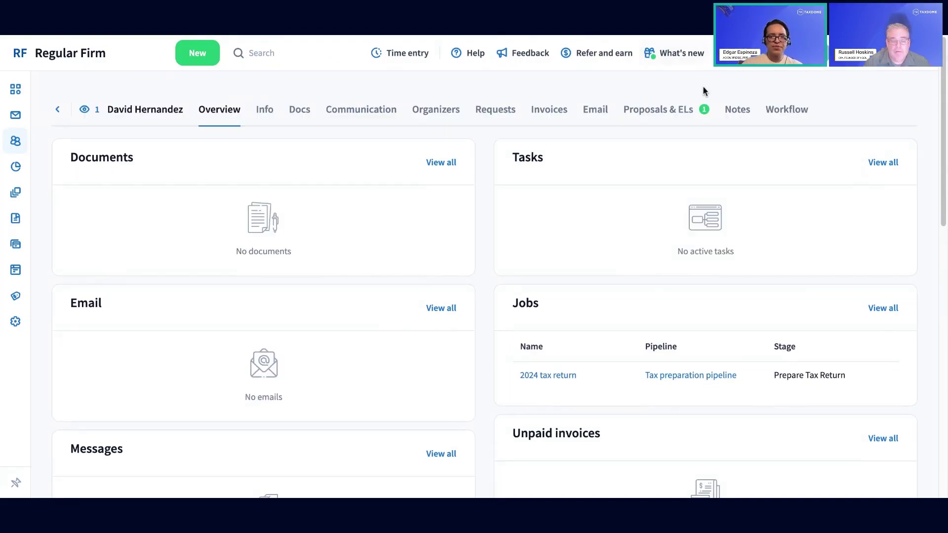
pyautogui.click(785, 111)
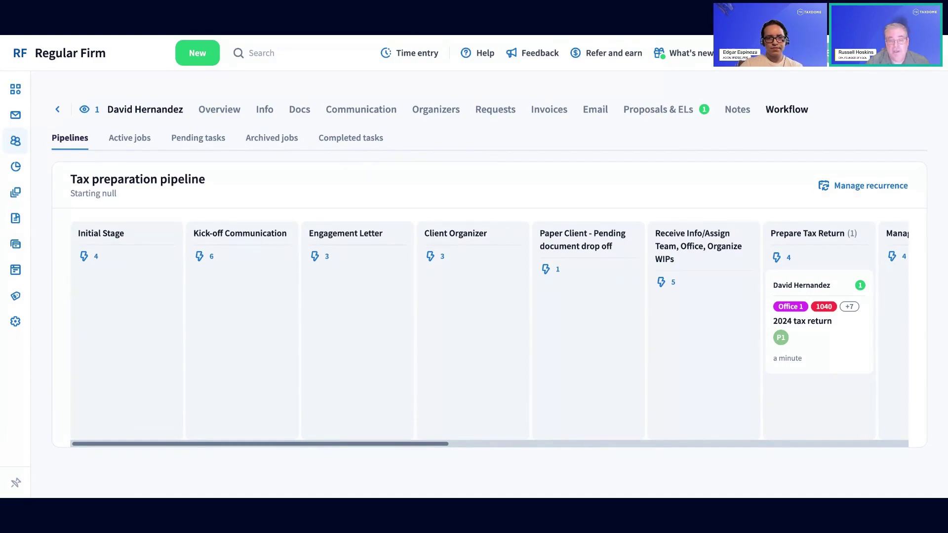
pyautogui.click(338, 145)
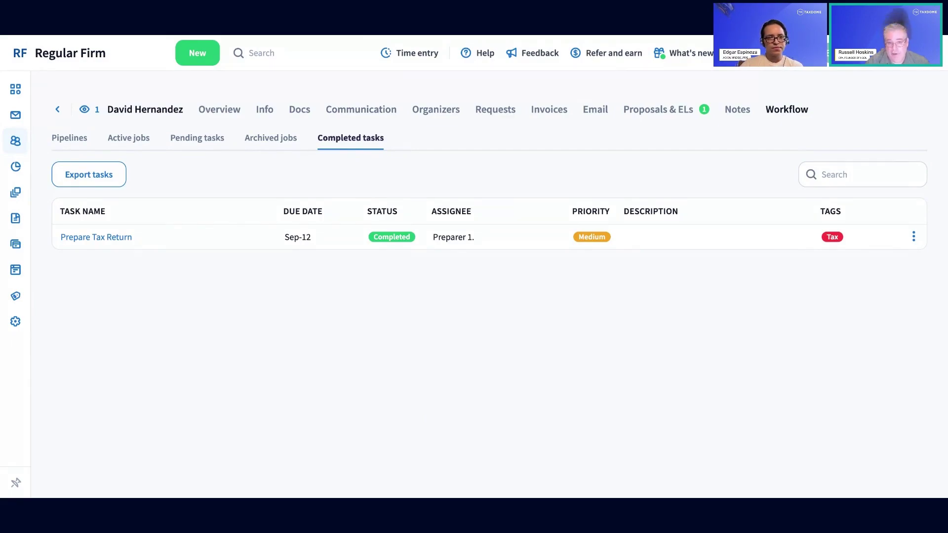
# Examine the completed Prepare Tax Return task's details and close it without changes.
pyautogui.click(98, 238)
pyautogui.scroll(-5, 781, 245)
pyautogui.scroll(-2, 781, 246)
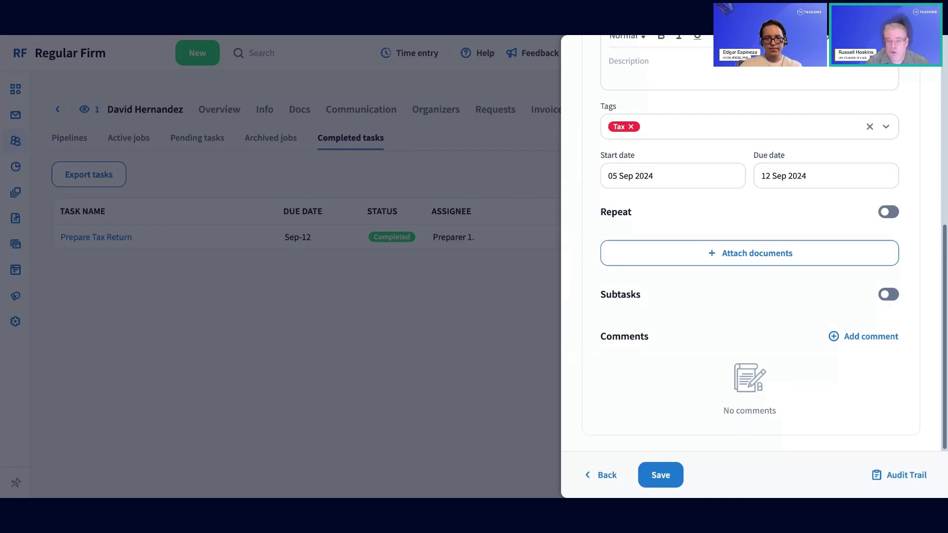
pyautogui.scroll(6, 613, 352)
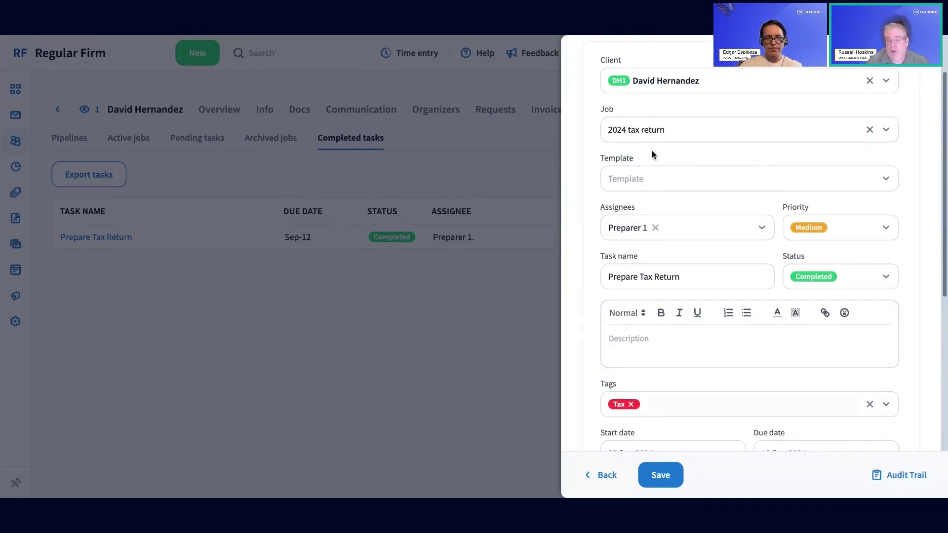
pyautogui.scroll(2, 676, 284)
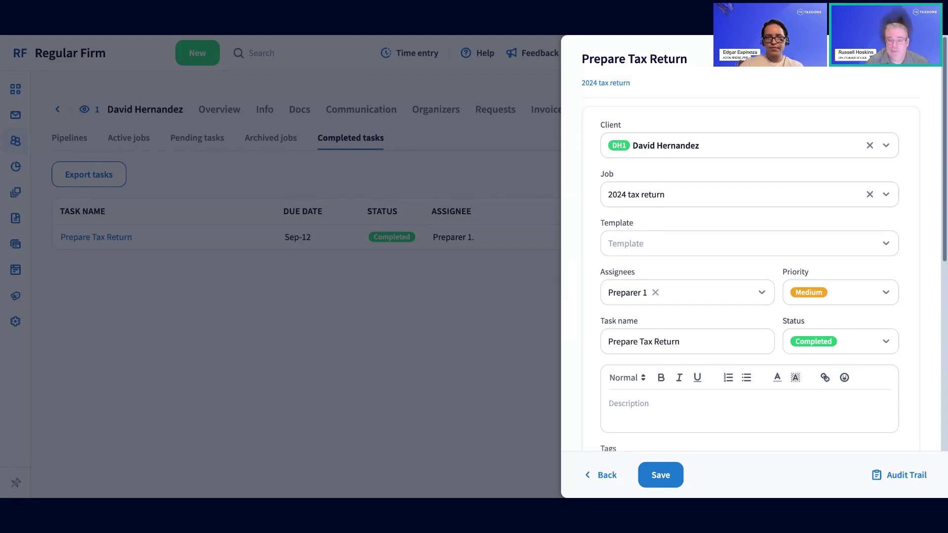
pyautogui.click(475, 284)
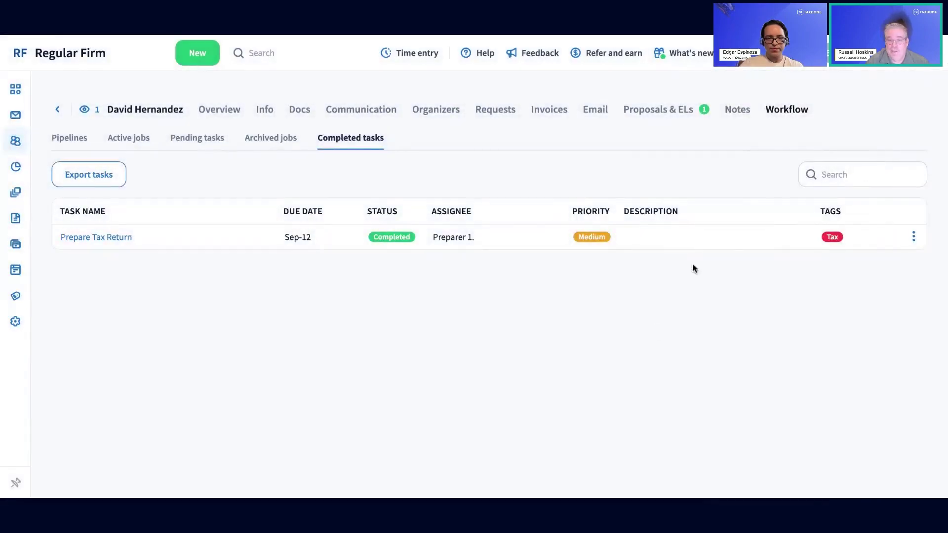
# In the client's pipeline view, start moving the 2024 tax return job to Manager Review and review the scheduled automations.
pyautogui.click(80, 143)
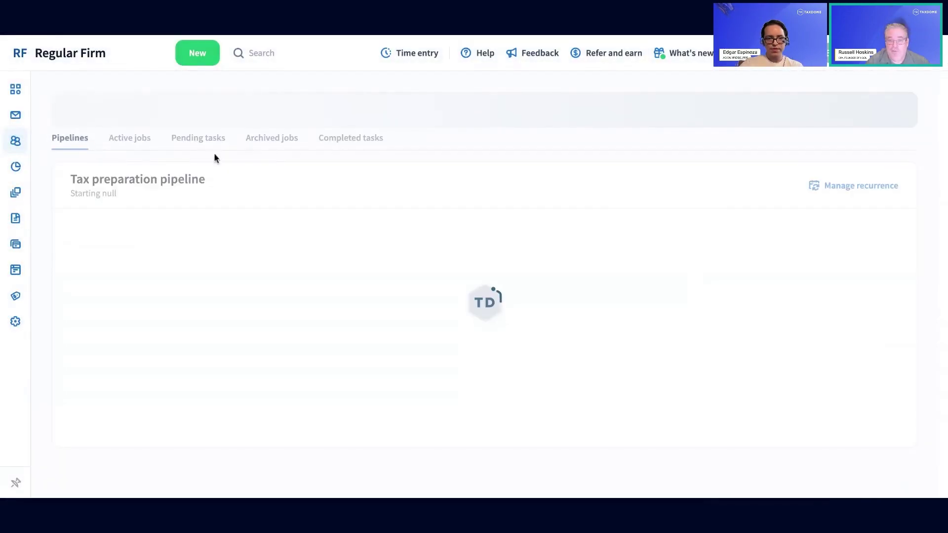
pyautogui.moveTo(365, 444); pyautogui.dragTo(563, 449)
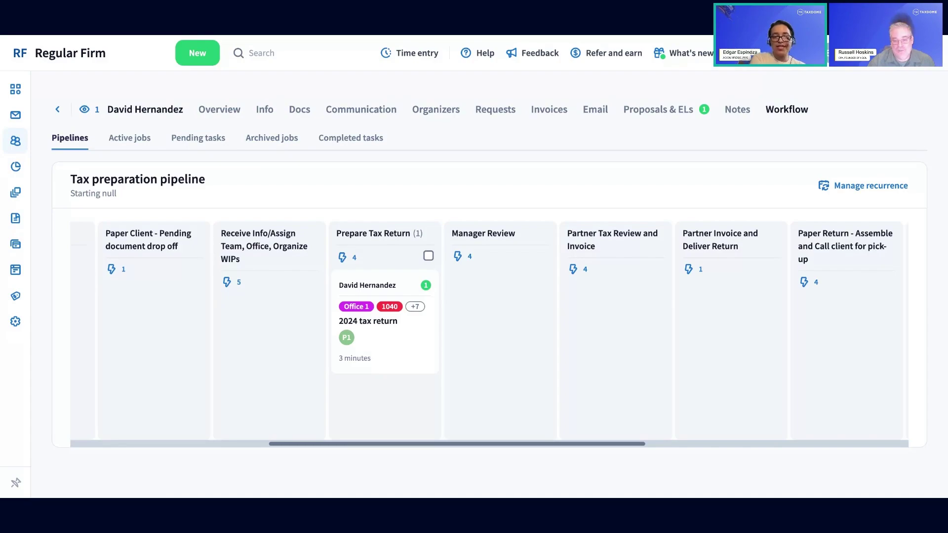
pyautogui.moveTo(408, 335)
pyautogui.mouseDown()
pyautogui.moveTo(307, 361)
pyautogui.moveTo(275, 273)
pyautogui.moveTo(421, 269)
pyautogui.moveTo(410, 336)
pyautogui.mouseUp()
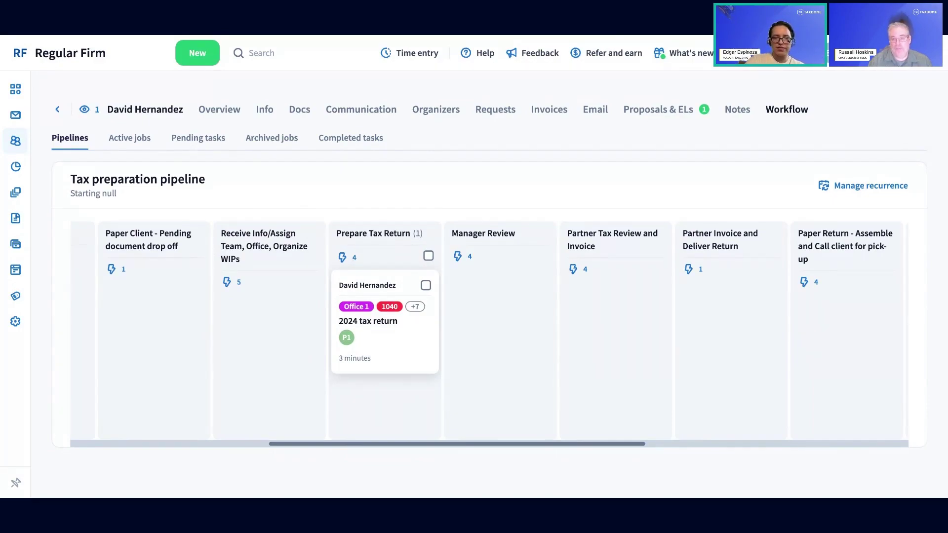
pyautogui.moveTo(402, 335); pyautogui.dragTo(523, 329)
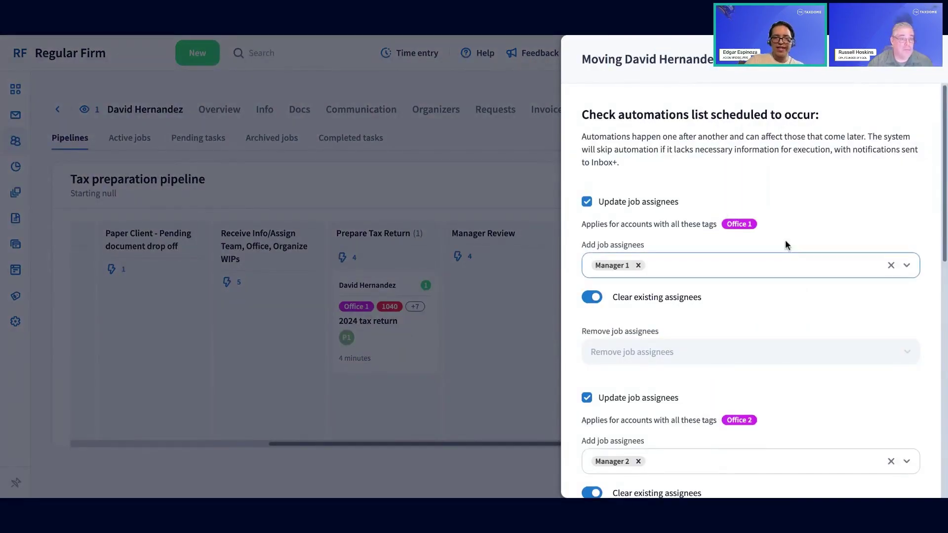
pyautogui.scroll(-7, 785, 240)
pyautogui.scroll(-4, 704, 256)
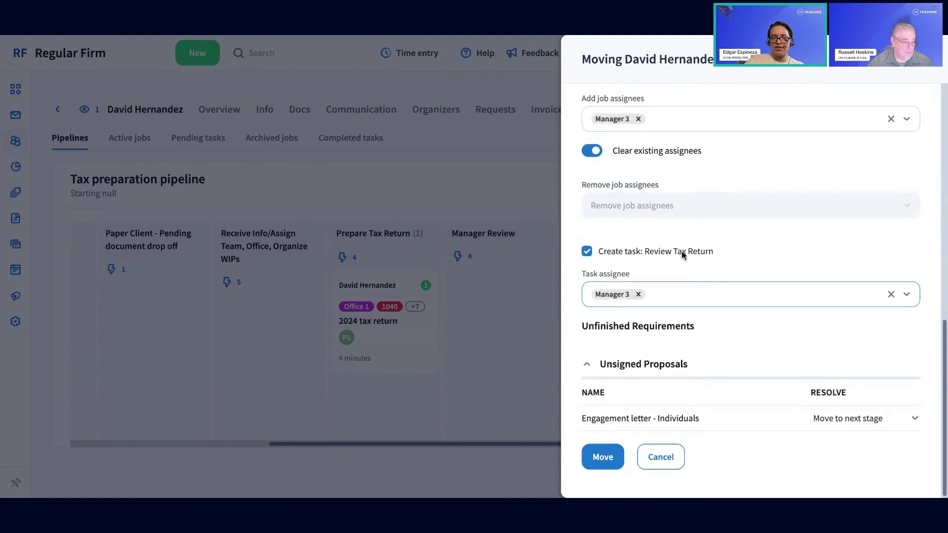
pyautogui.scroll(1, 696, 271)
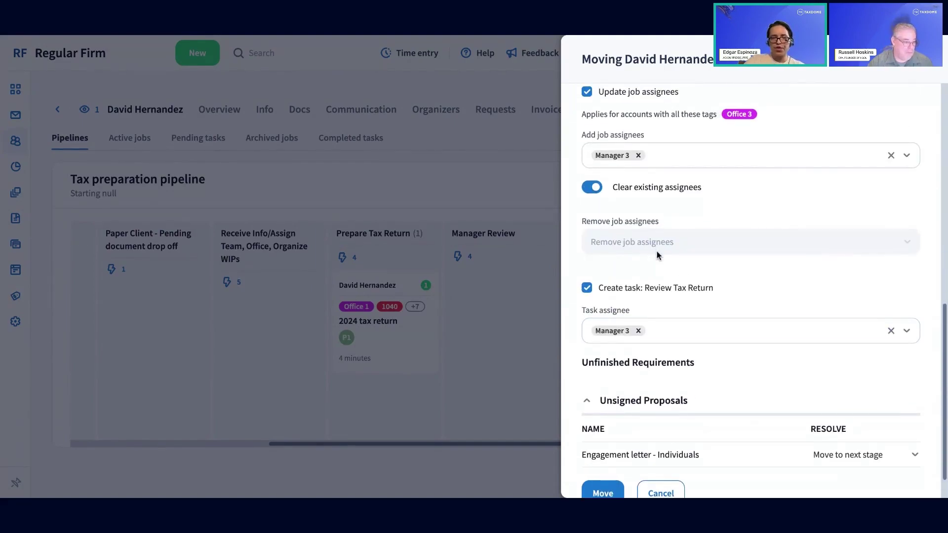
pyautogui.scroll(-1, 656, 294)
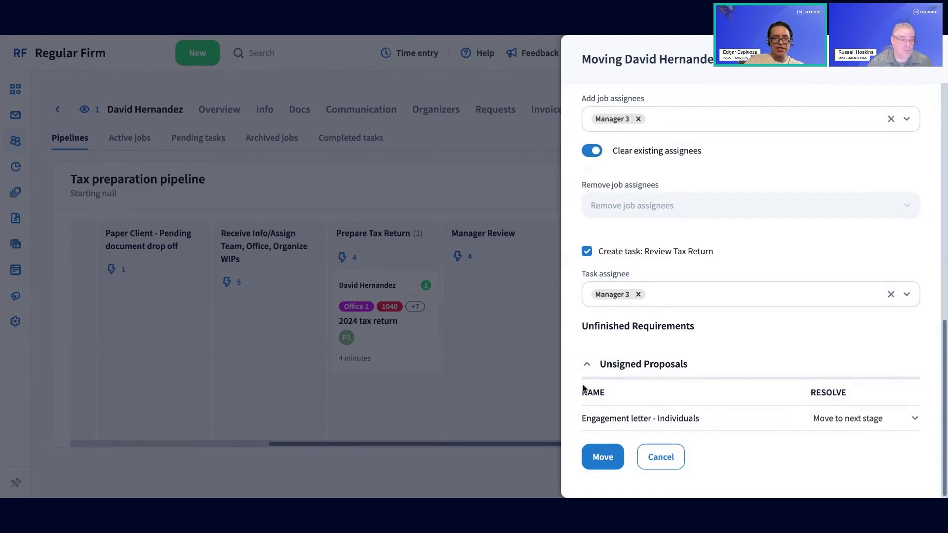
# Preview the resolve options for the unsigned Engagement letter - Individuals proposal and cancel the stage move.
pyautogui.click(838, 424)
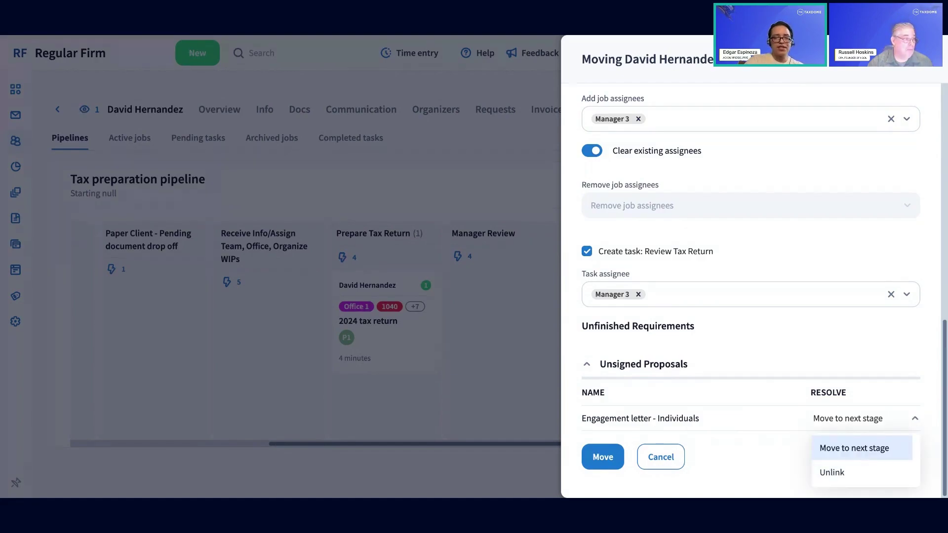
pyautogui.click(881, 425)
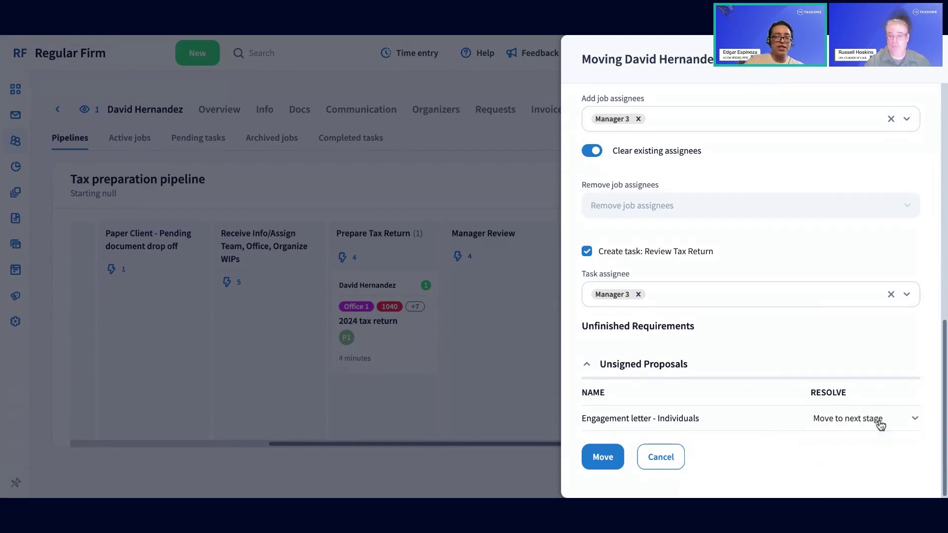
pyautogui.click(656, 462)
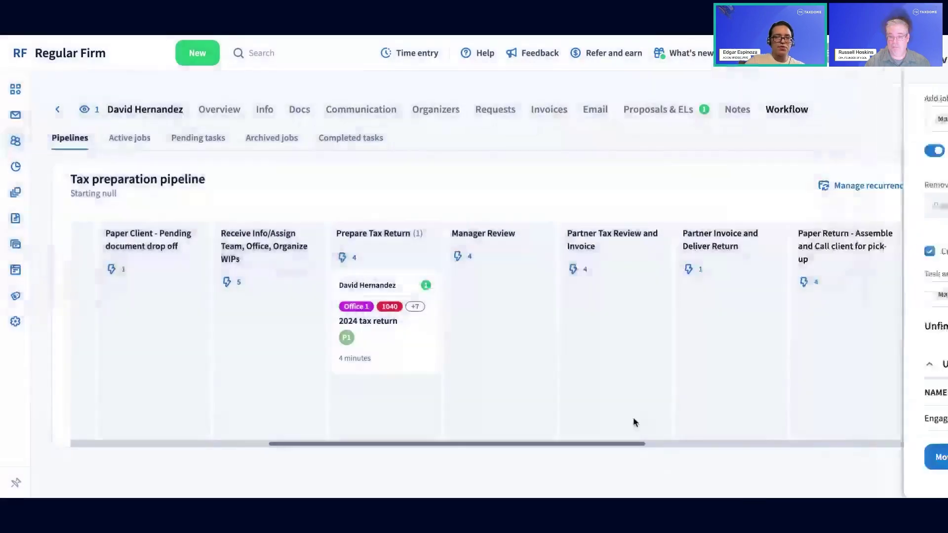
# View the list of automations configured for the Manager Review stage and close it.
pyautogui.moveTo(390, 319); pyautogui.dragTo(469, 267)
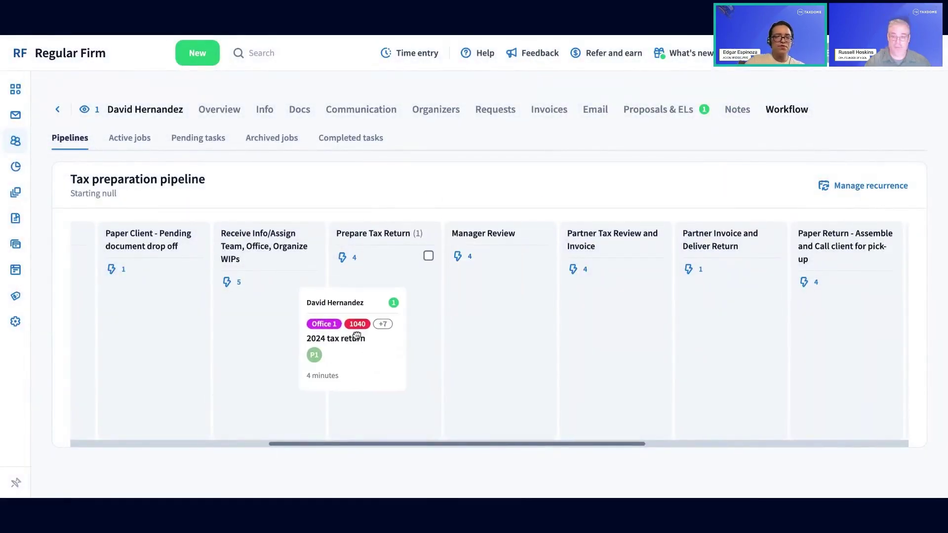
pyautogui.click(470, 262)
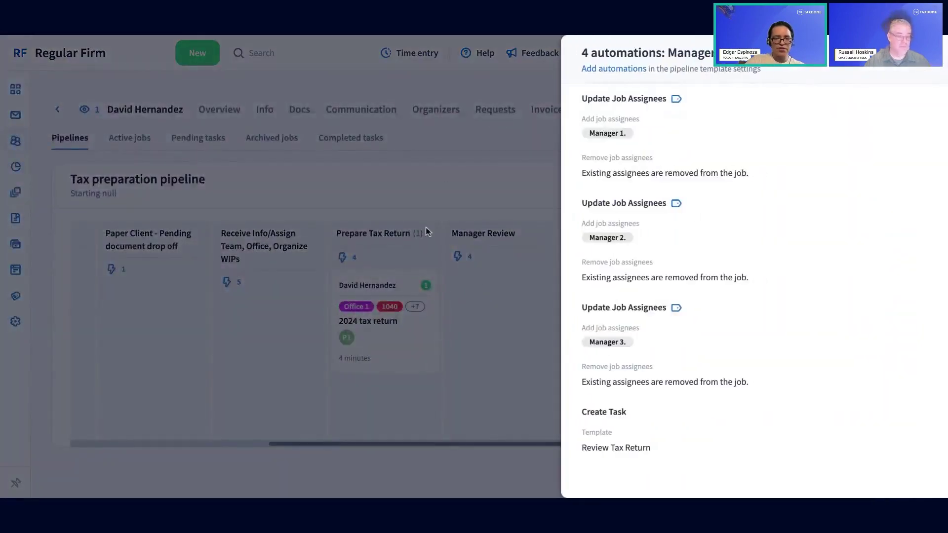
pyautogui.click(473, 164)
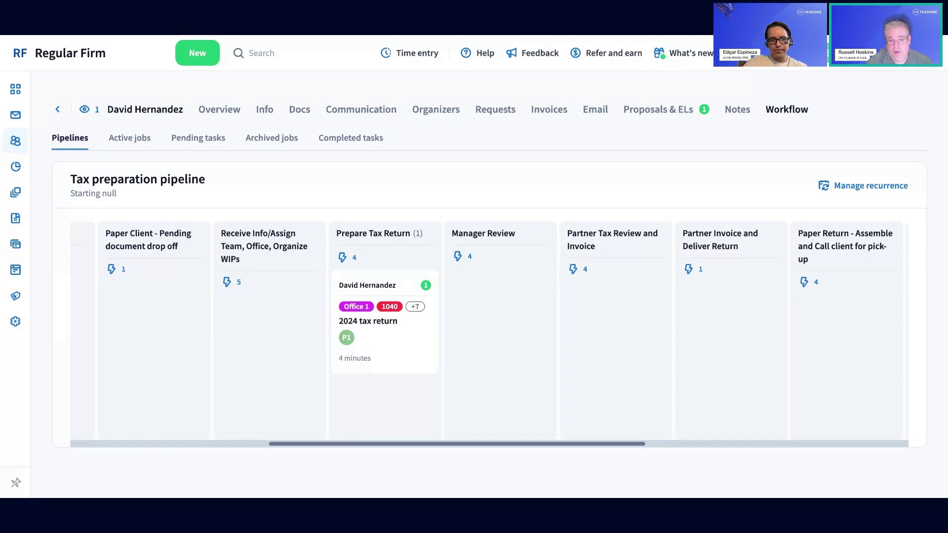
# Check the client's pending tasks and return to the list of active accounts.
pyautogui.click(191, 145)
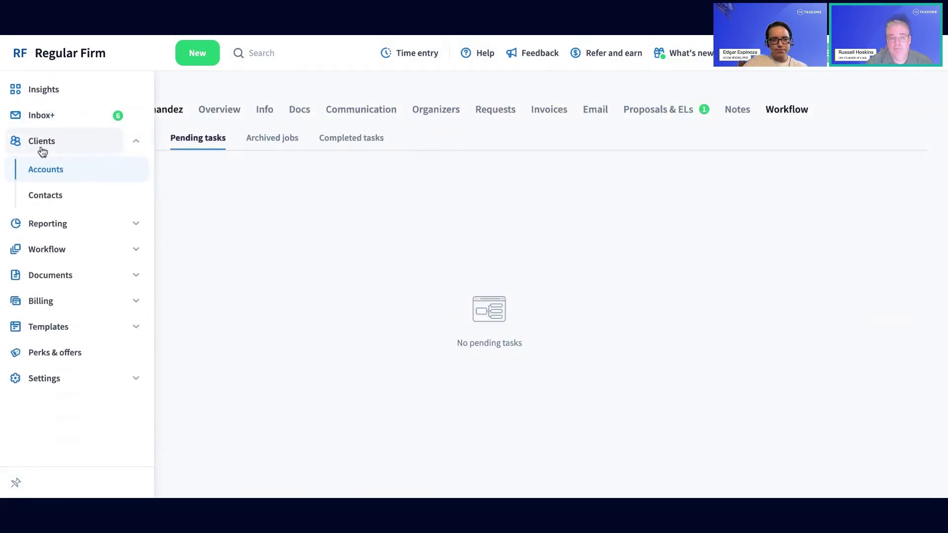
pyautogui.click(57, 152)
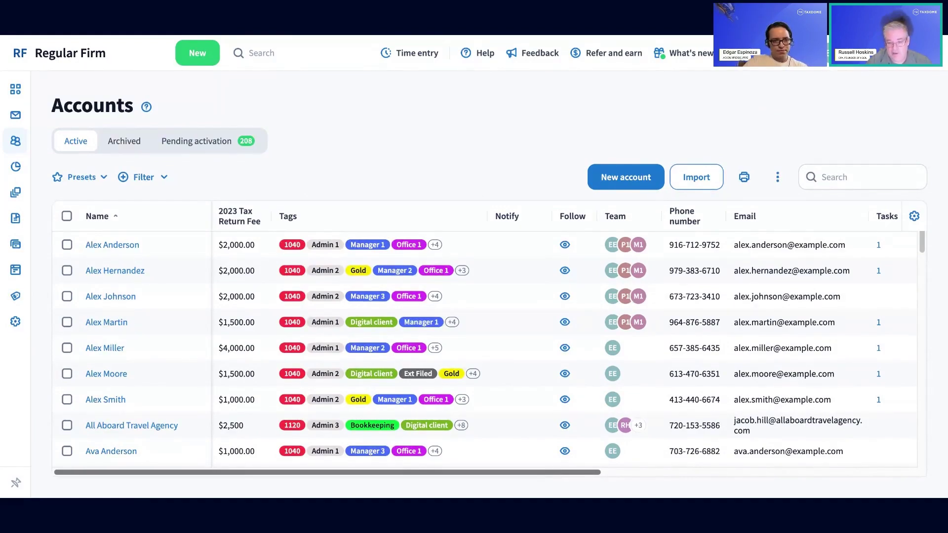
# Review the columns of the active accounts list and the filter options available for it.
pyautogui.hscroll(1, 563, 346)
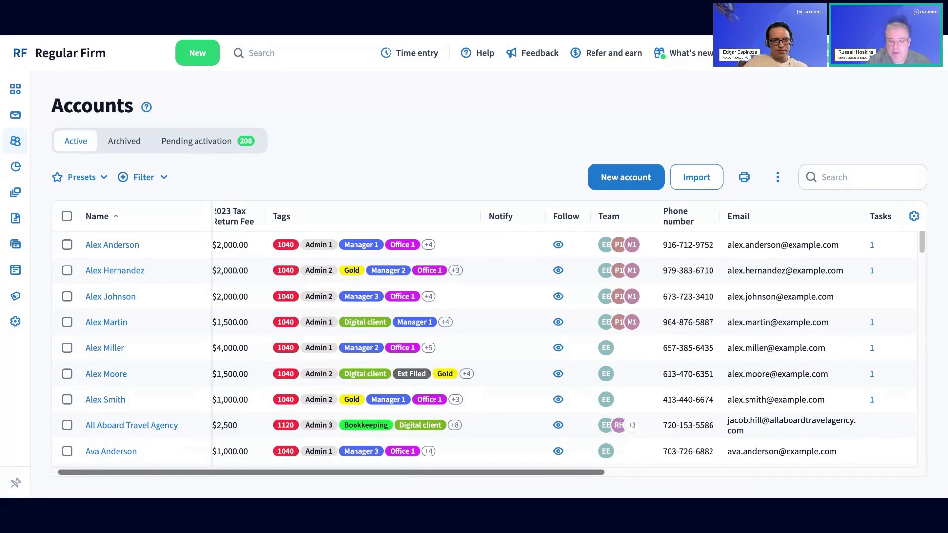
pyautogui.hscroll(-1, 541, 471)
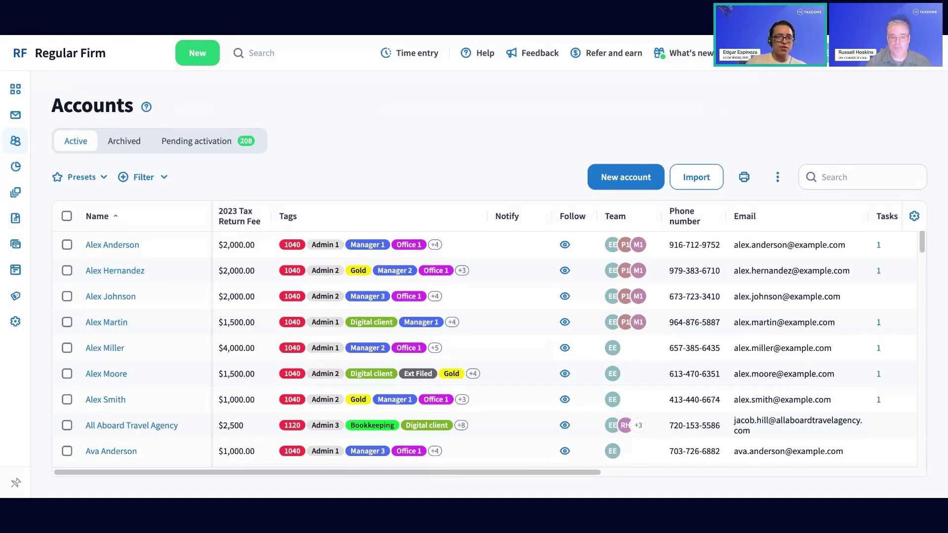
pyautogui.click(159, 179)
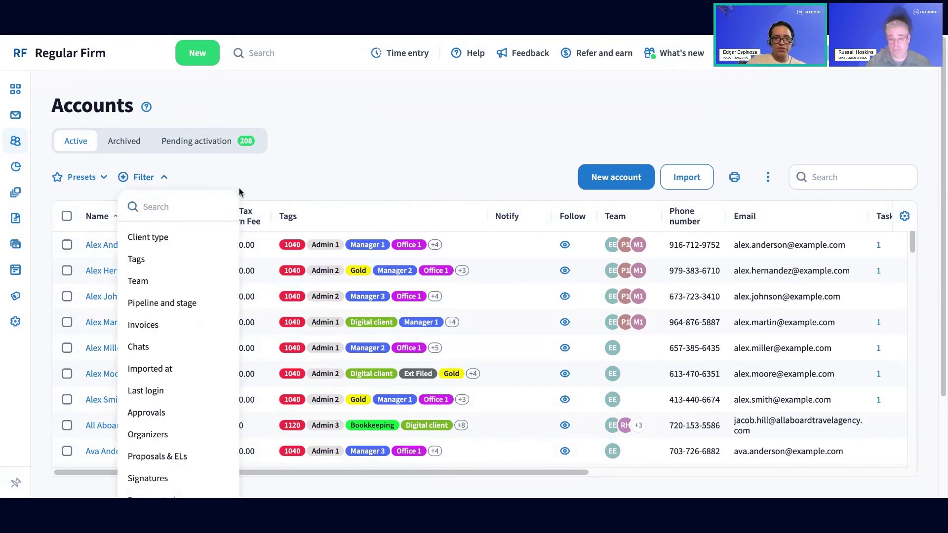
pyautogui.click(364, 172)
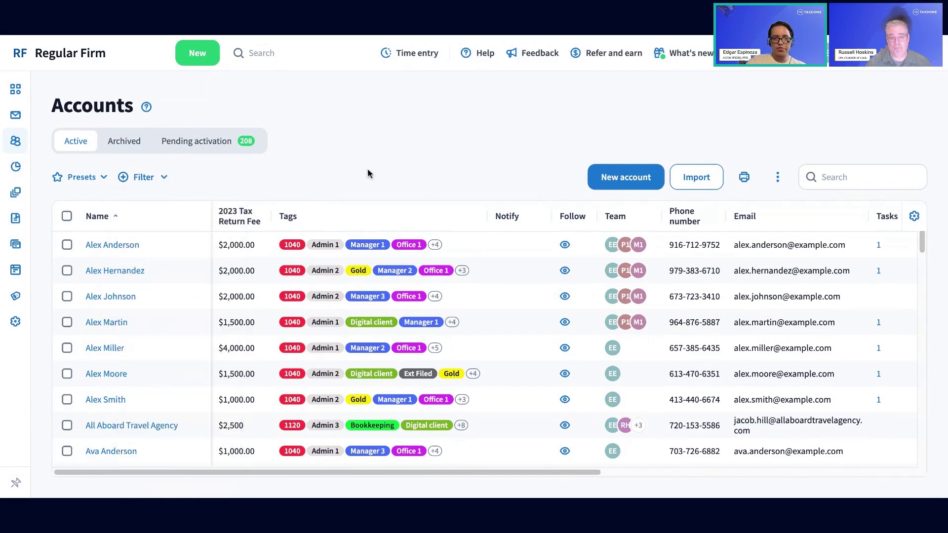
pyautogui.moveTo(584, 474); pyautogui.dragTo(651, 477)
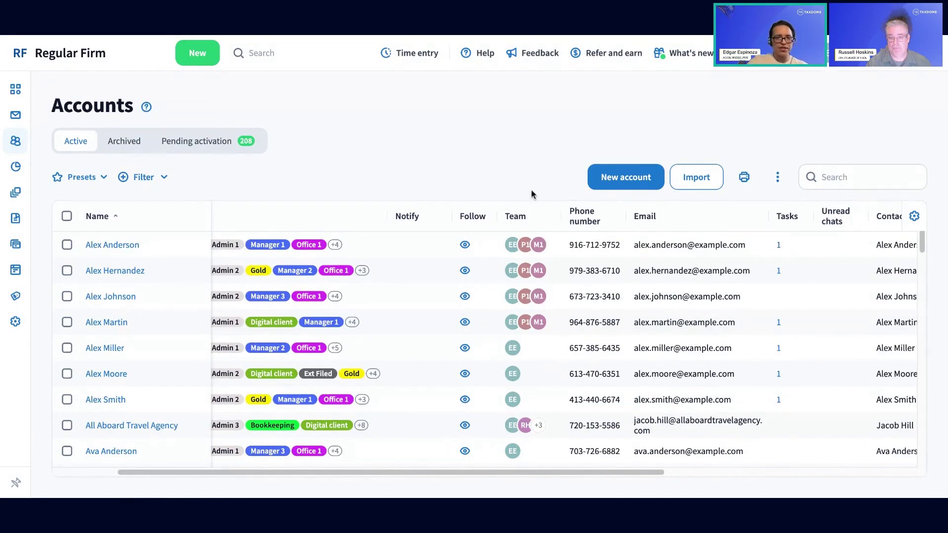
pyautogui.click(160, 179)
pyautogui.click(324, 179)
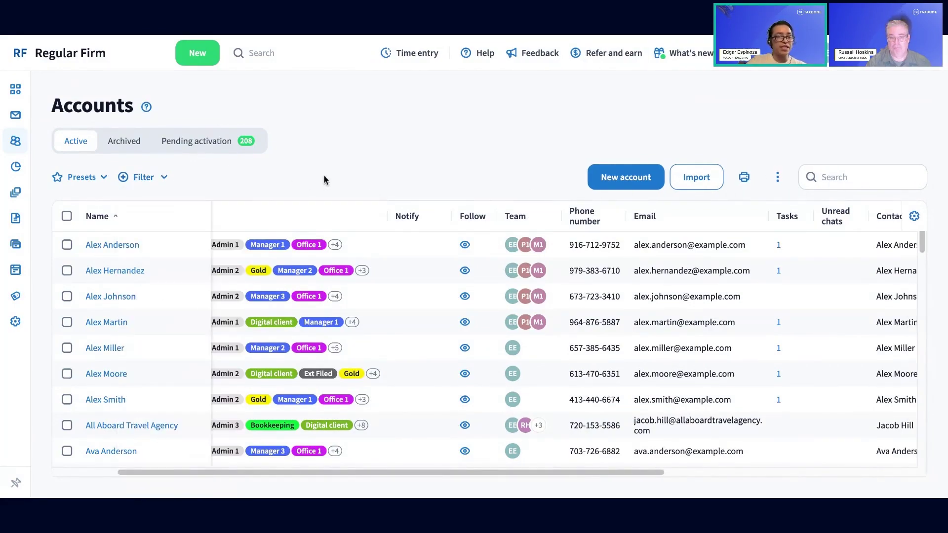
# Open the first account's pending tasks, review the Partner Final Review and Invoice task's details, and close the task.
pyautogui.click(777, 245)
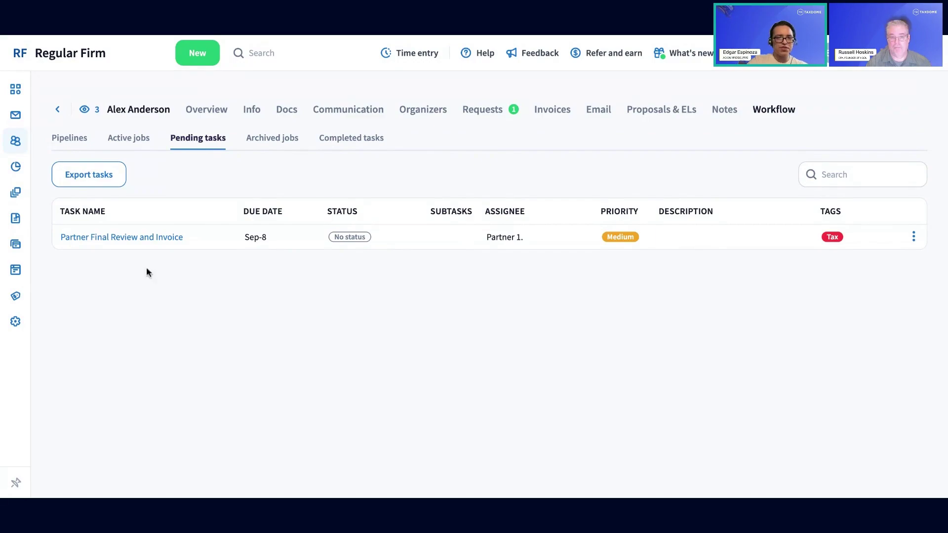
pyautogui.click(156, 243)
pyautogui.scroll(-7, 836, 242)
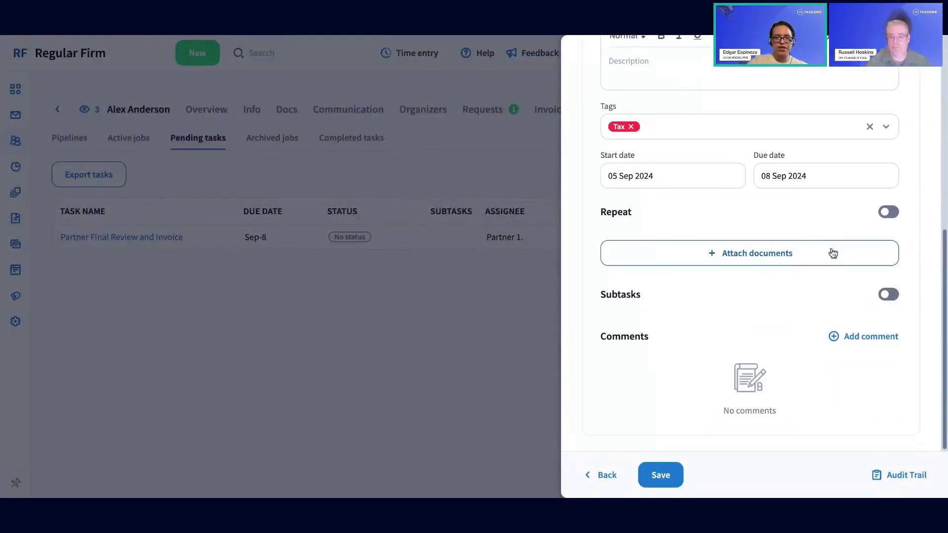
pyautogui.click(376, 320)
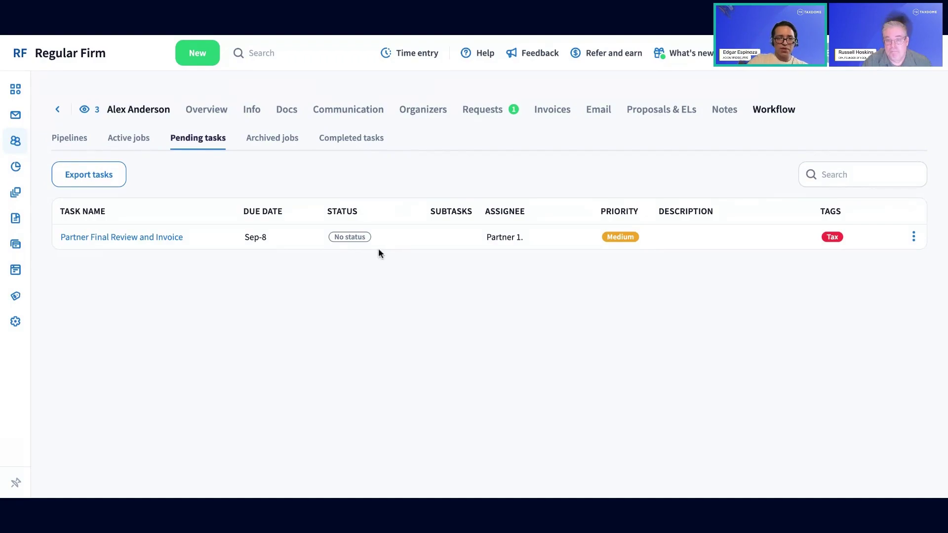
pyautogui.click(396, 237)
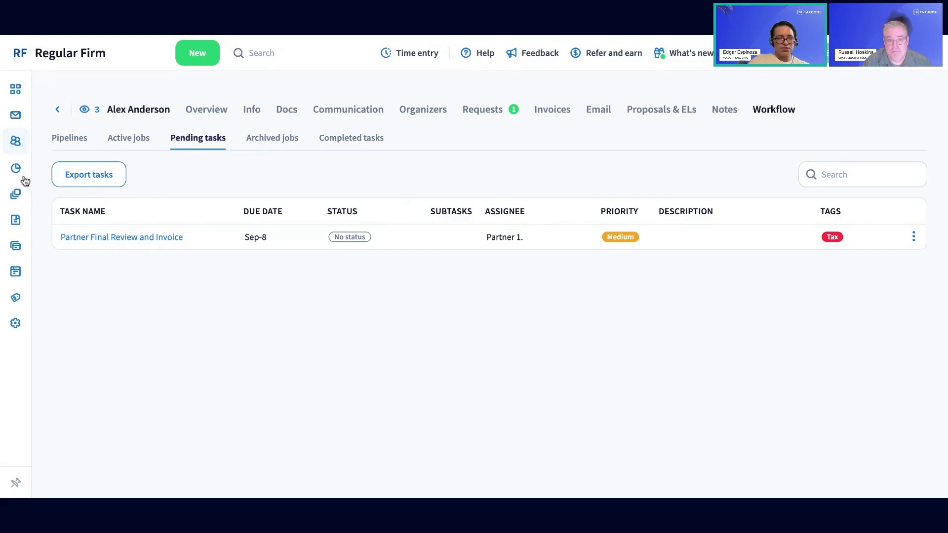
# Go to the active jobs list, open the Tax preparation pipeline board from a job, and bring its extension stages into view.
pyautogui.moveTo(47, 244)
pyautogui.click(120, 256)
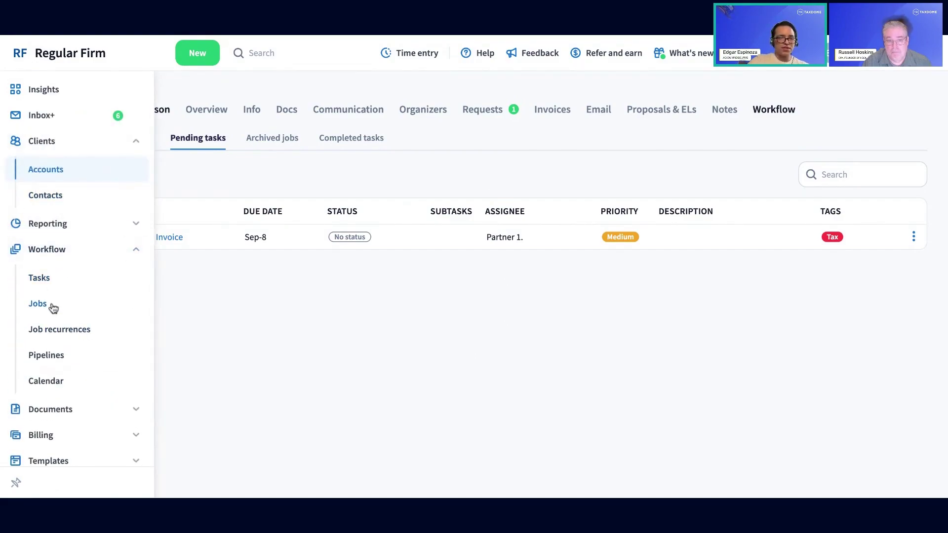
pyautogui.click(50, 302)
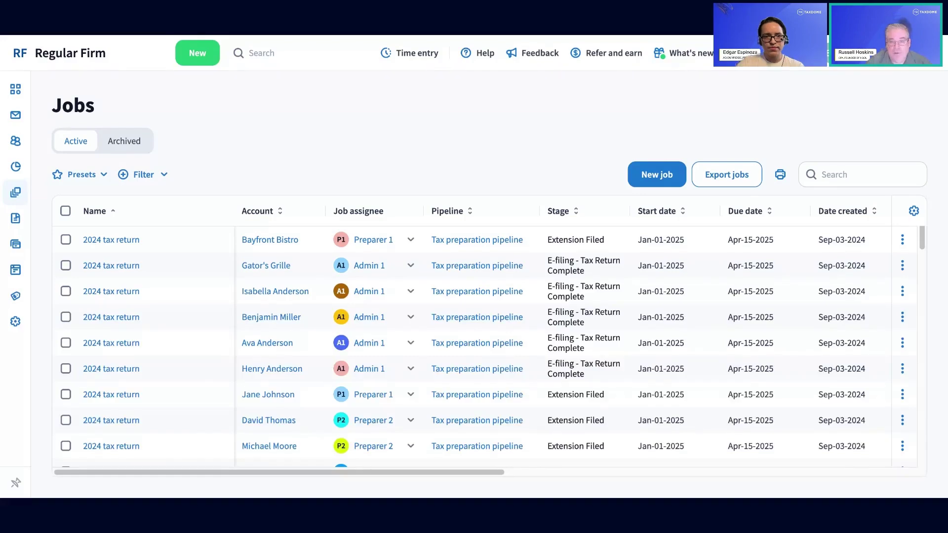
pyautogui.click(473, 246)
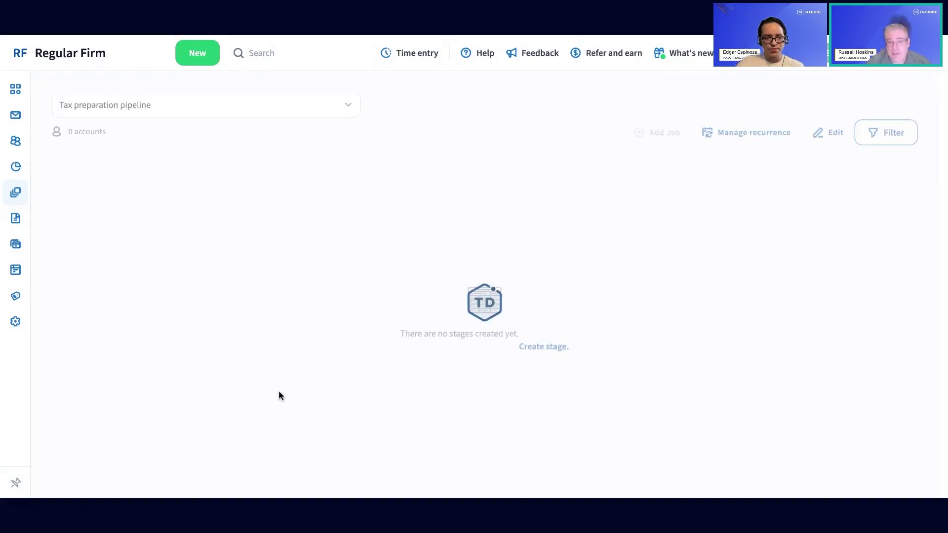
pyautogui.moveTo(289, 460); pyautogui.dragTo(701, 457)
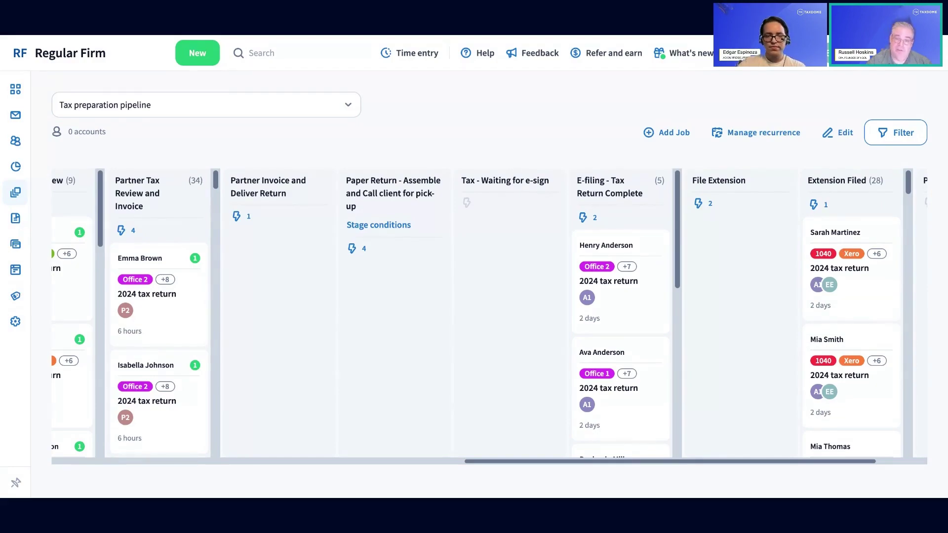
# View the automations configured for the File Extension and Extension Filed stages, closing each list.
pyautogui.moveTo(877, 254)
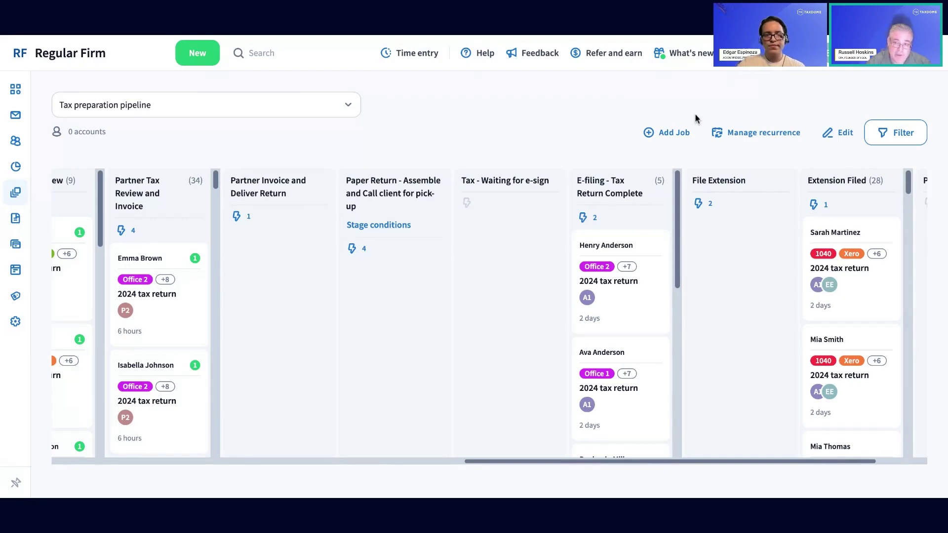
pyautogui.click(709, 206)
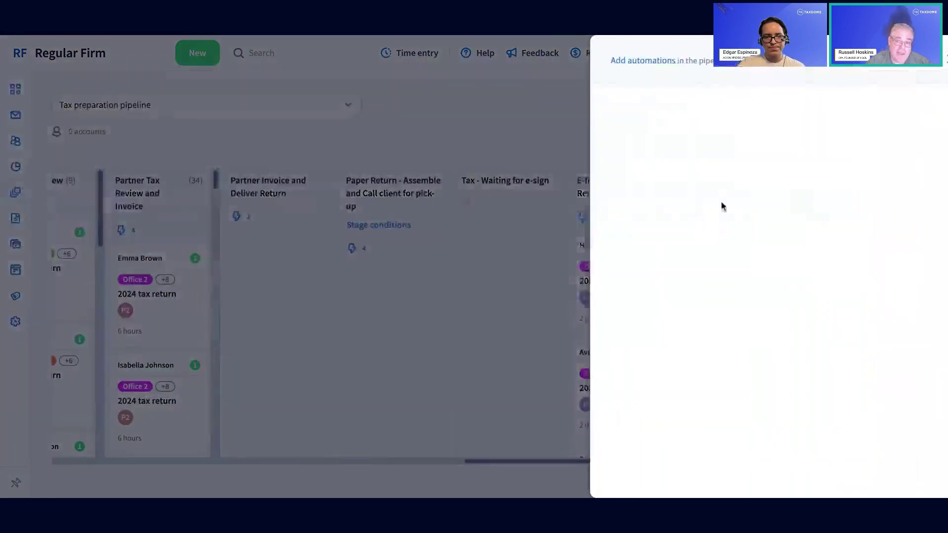
pyautogui.click(539, 126)
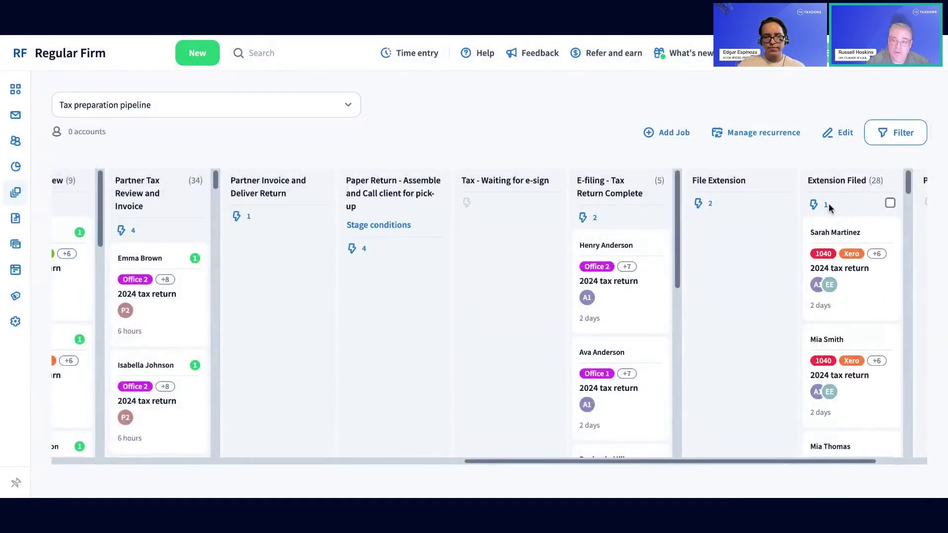
pyautogui.click(824, 206)
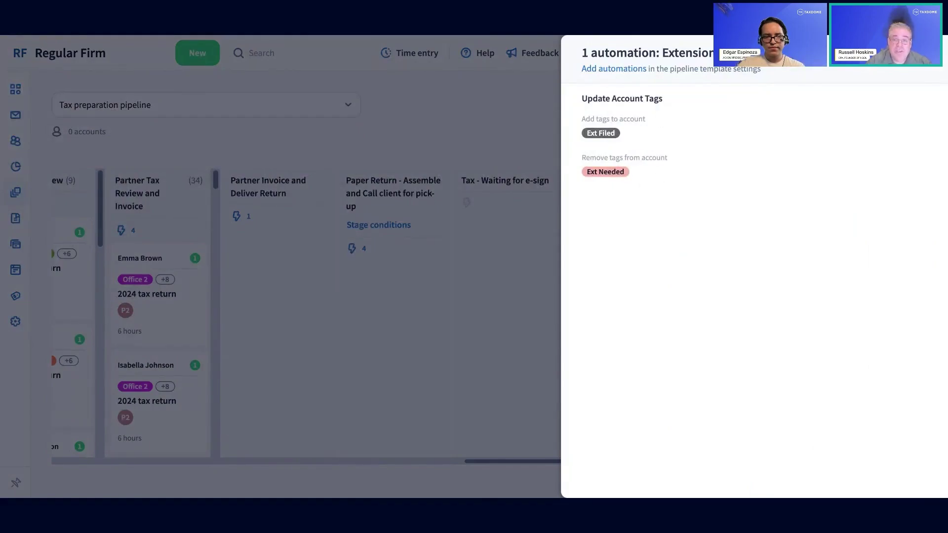
pyautogui.click(532, 149)
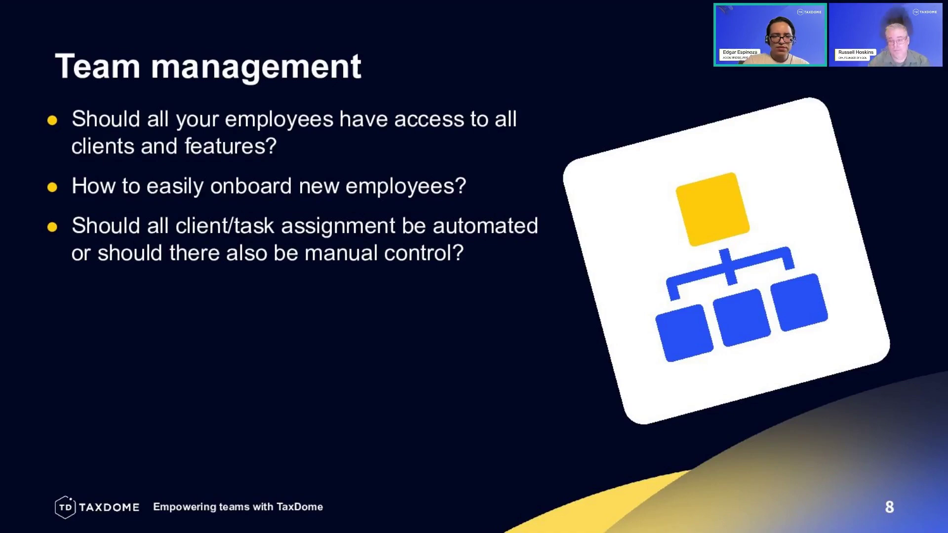
pyautogui.press('Right')
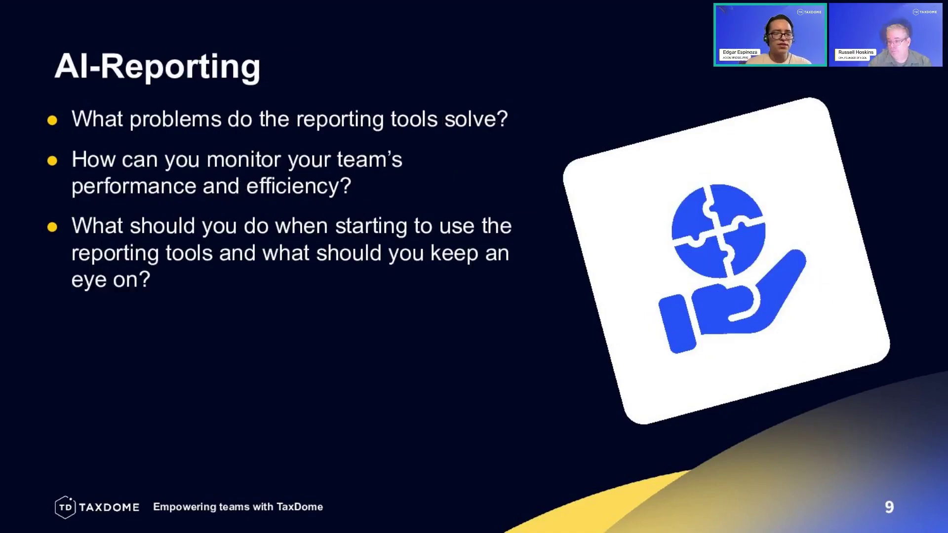
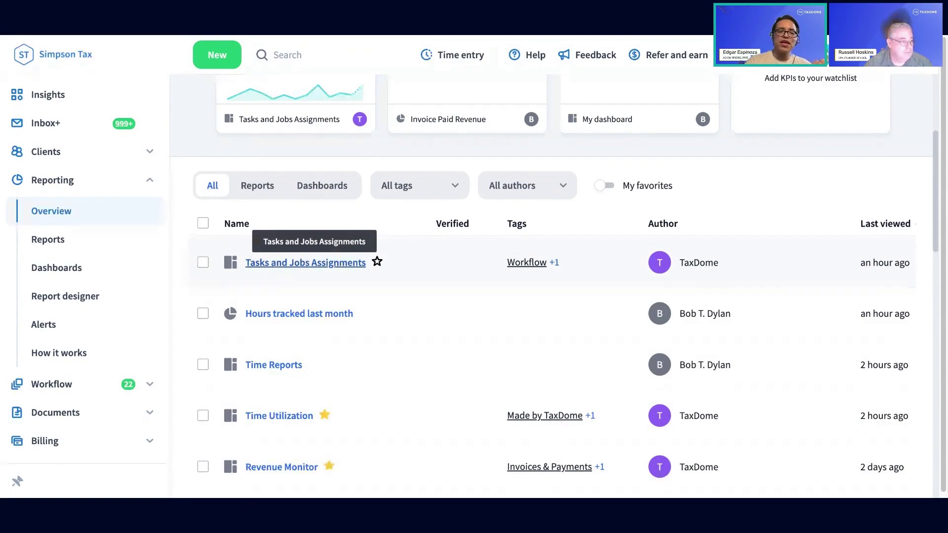
# Open the Tasks and Jobs Assignments dashboard from the reporting overview and point out its title.
pyautogui.click(280, 269)
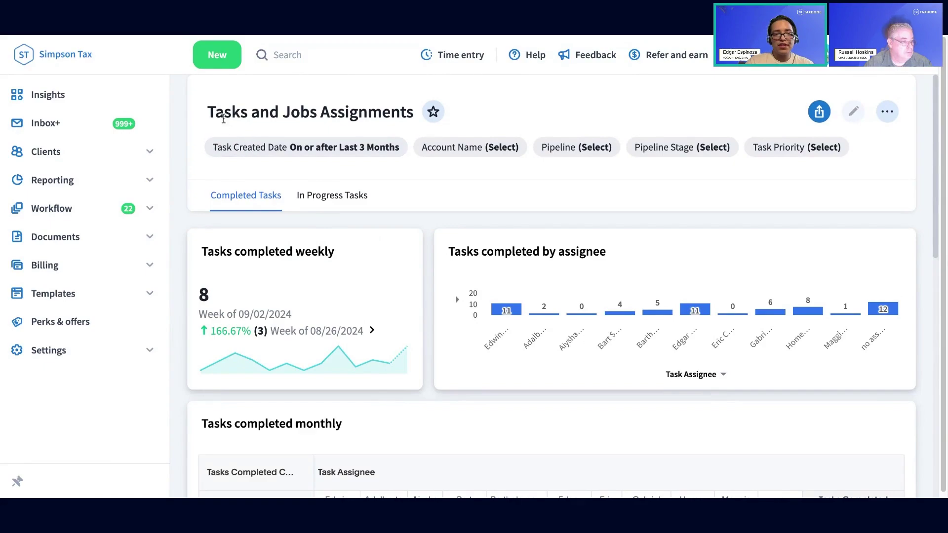
pyautogui.moveTo(216, 110); pyautogui.dragTo(426, 102)
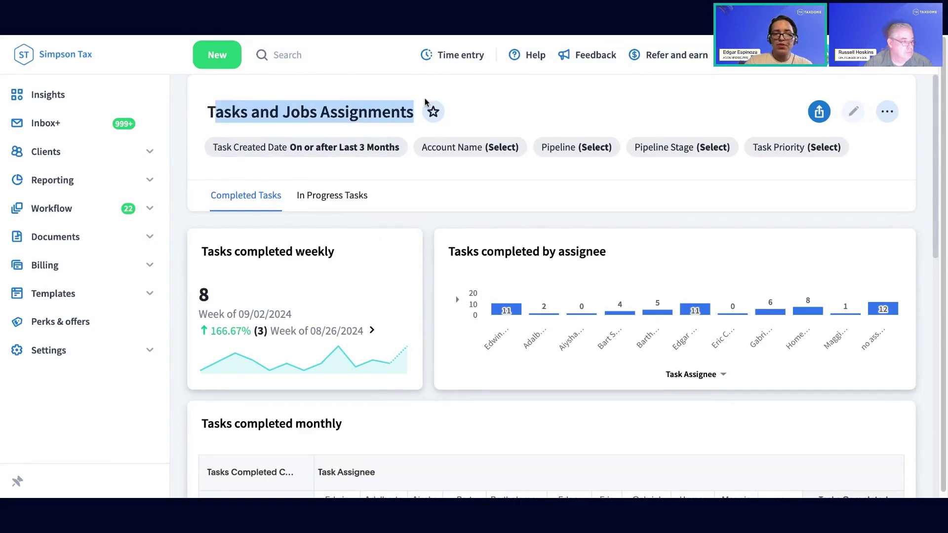
pyautogui.click(571, 101)
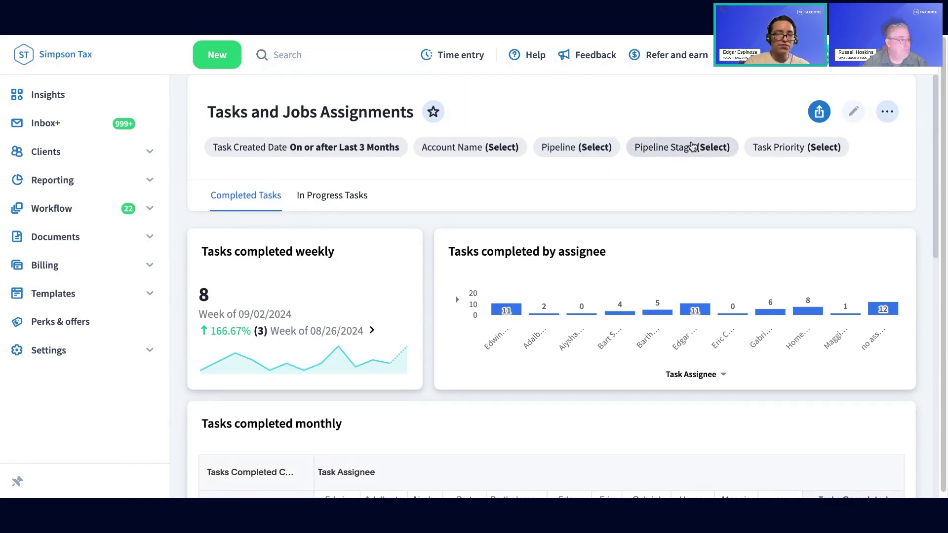
# Check the dashboard's filters, preview the Pipeline Stage filter dialog, and cancel it.
pyautogui.moveTo(692, 147)
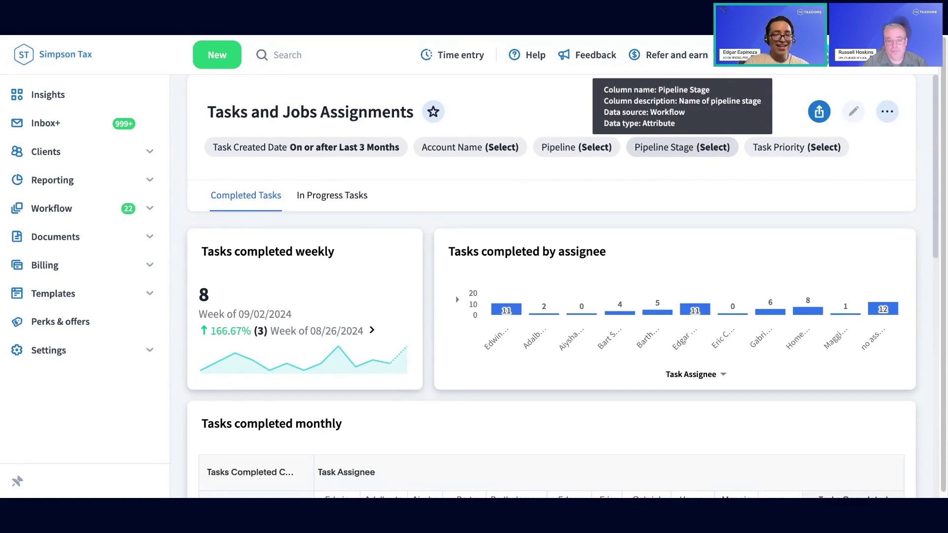
pyautogui.moveTo(354, 154)
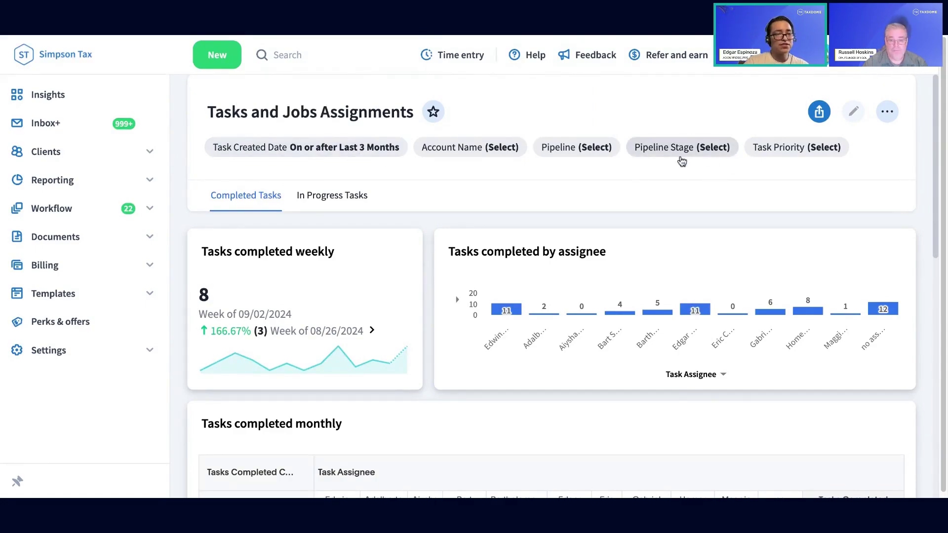
pyautogui.moveTo(682, 161)
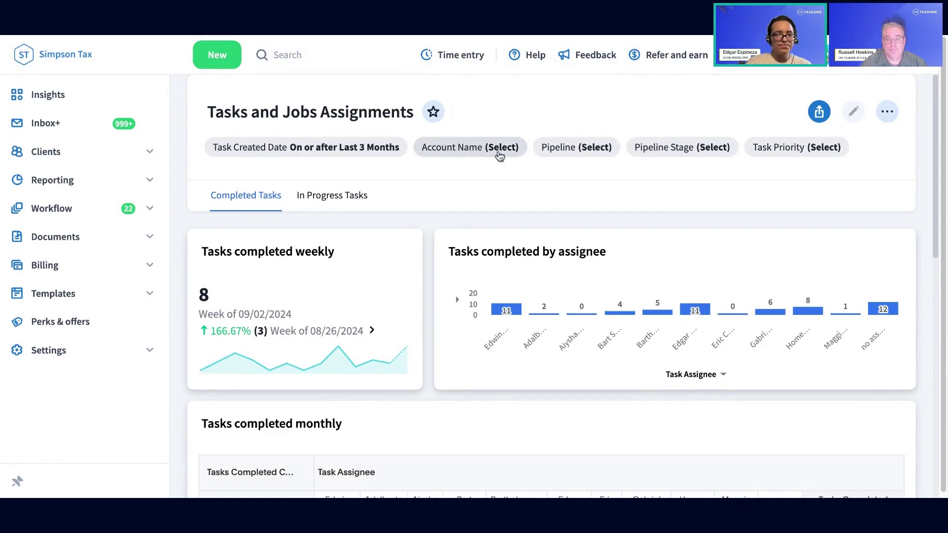
pyautogui.click(671, 147)
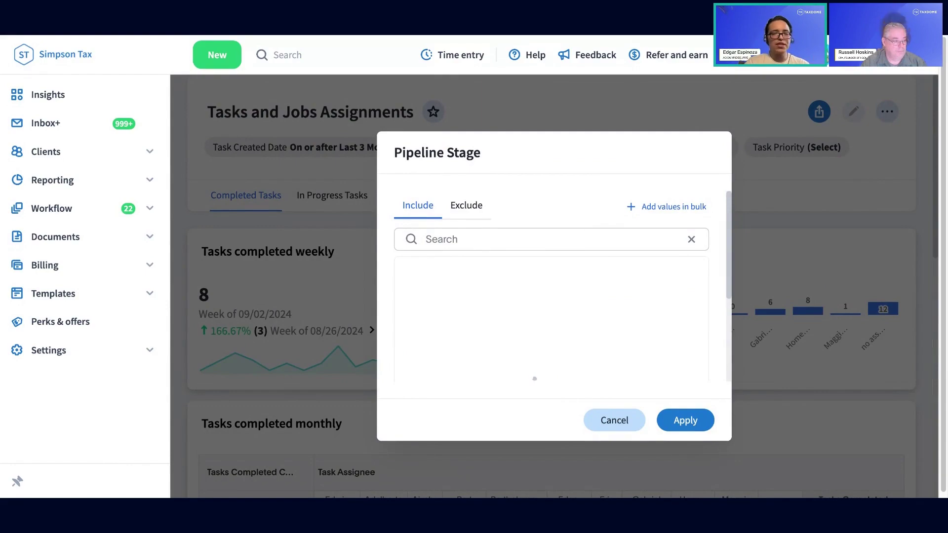
pyautogui.click(614, 420)
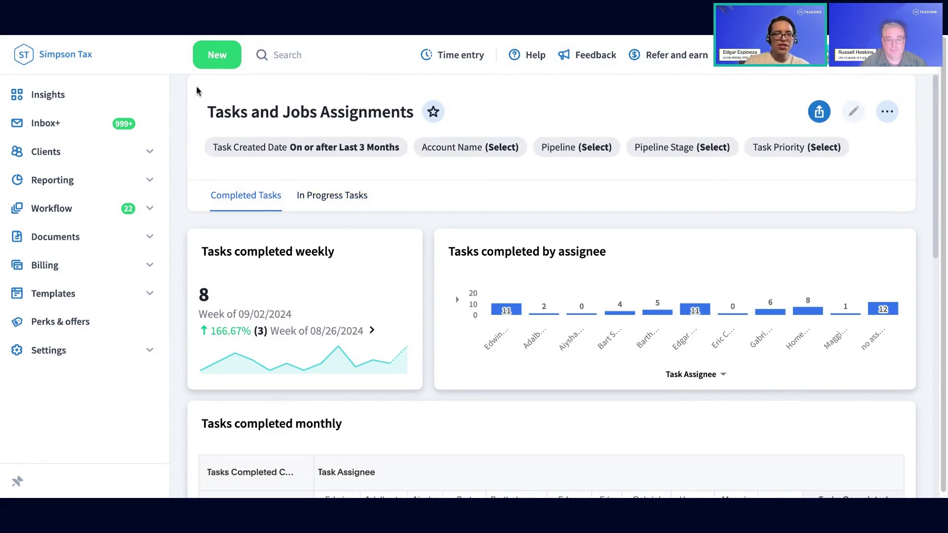
# Examine the completed-task charts by week, assignee and month and the planned work section, and switch the dashboard to in-progress tasks.
pyautogui.scroll(-2, 441, 278)
pyautogui.scroll(-2, 446, 278)
pyautogui.scroll(2, 445, 278)
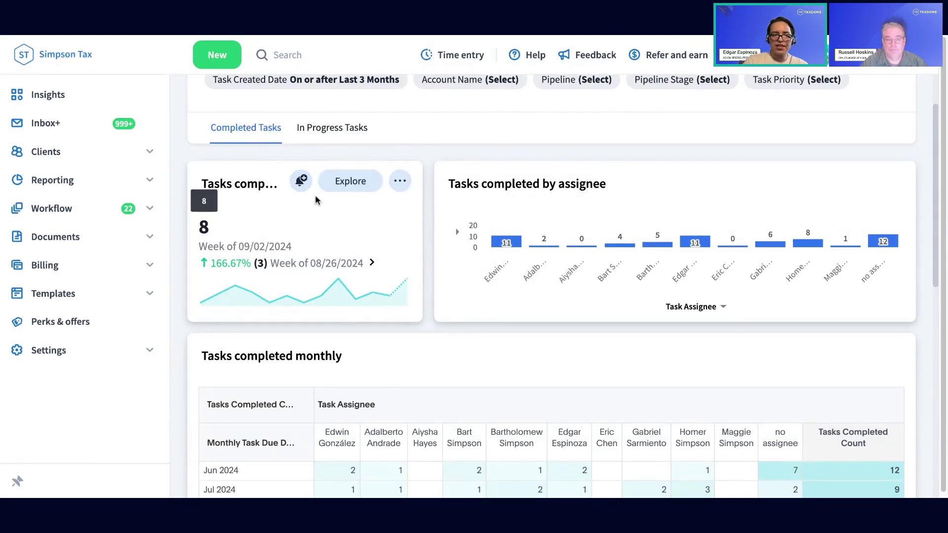
pyautogui.scroll(-10, 468, 338)
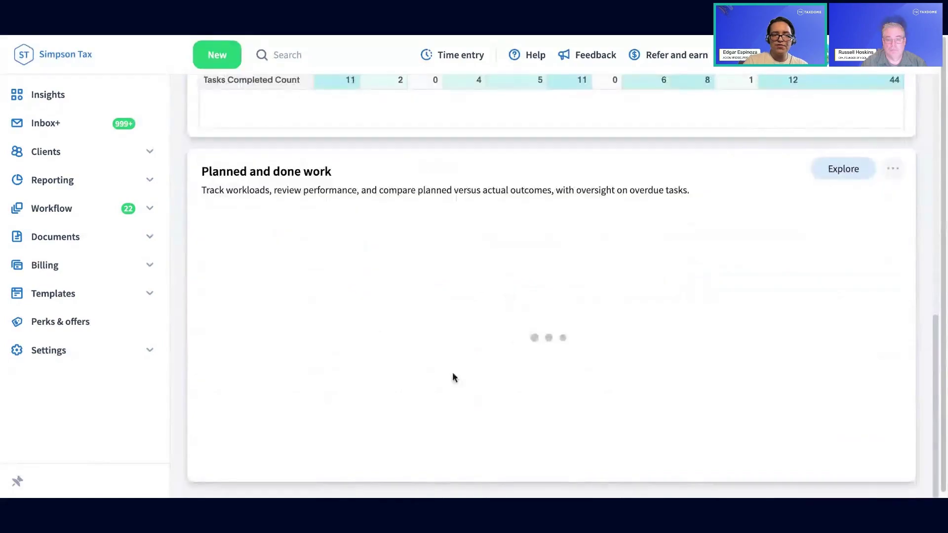
pyautogui.scroll(10, 517, 374)
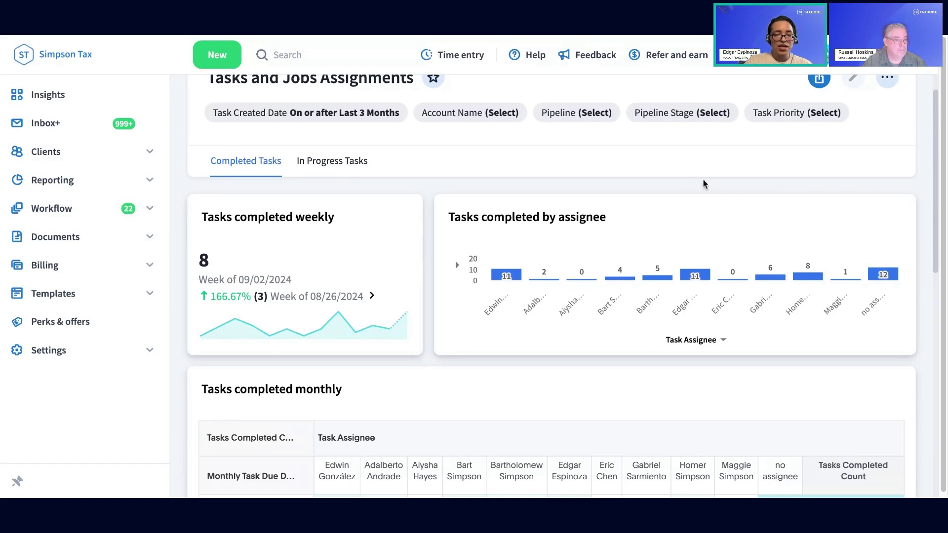
pyautogui.scroll(-1, 523, 238)
pyautogui.scroll(-1, 524, 242)
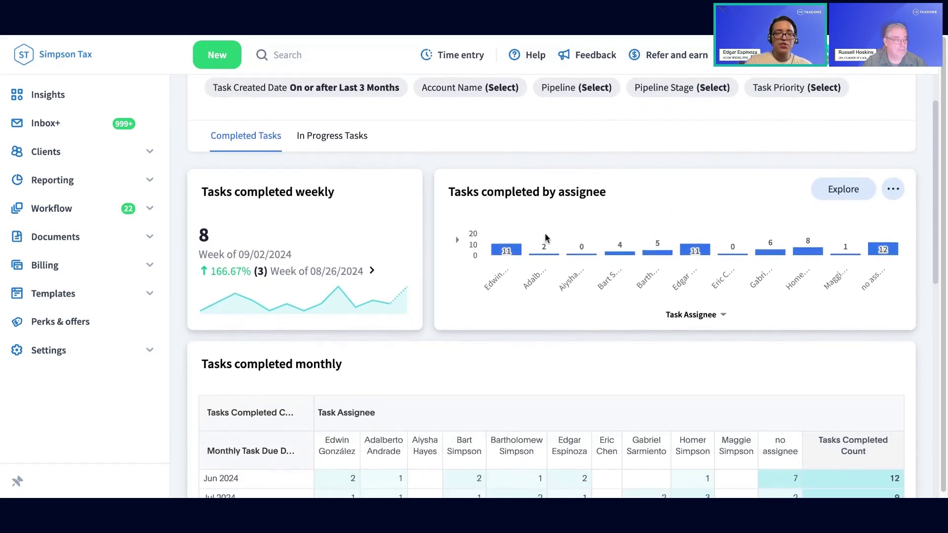
pyautogui.scroll(3, 548, 238)
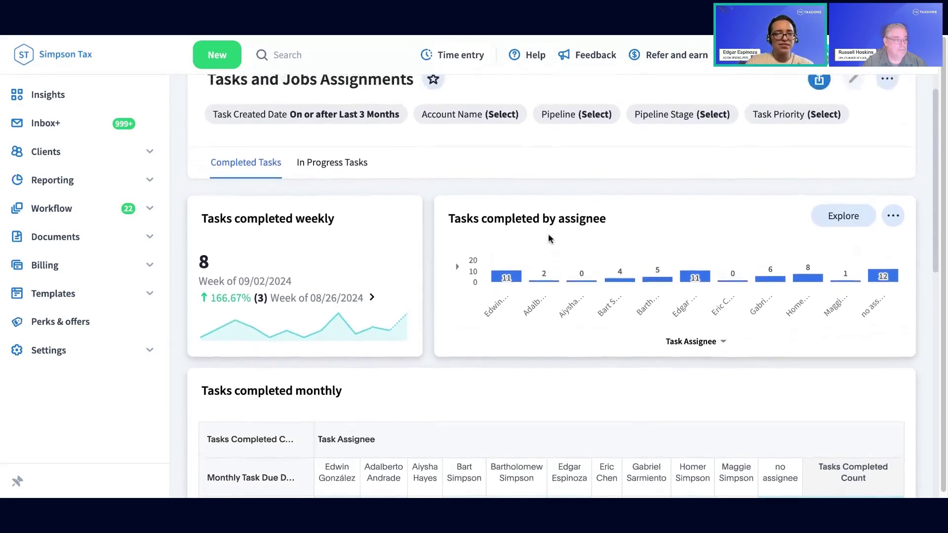
pyautogui.click(338, 193)
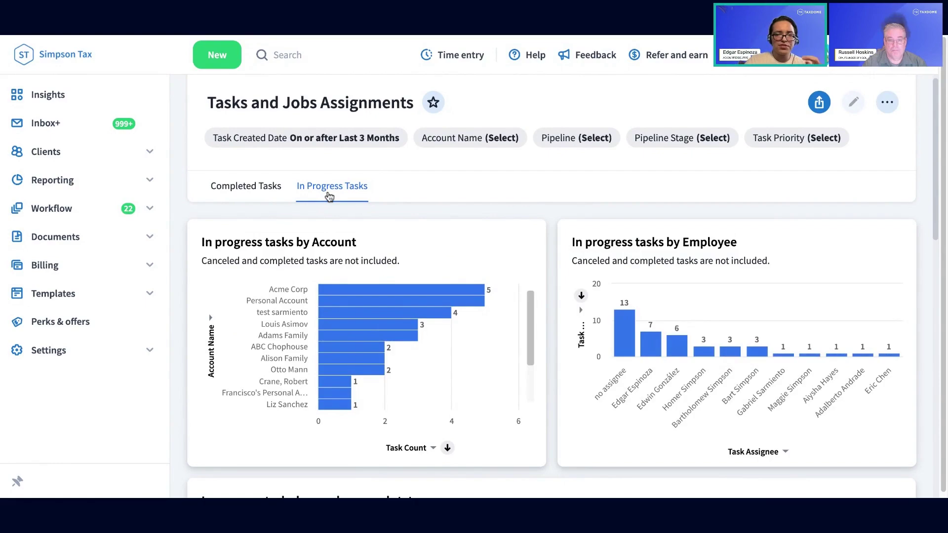
# Examine the in-progress task charts by account and by employee, and the table by employee and status.
pyautogui.scroll(-1, 529, 175)
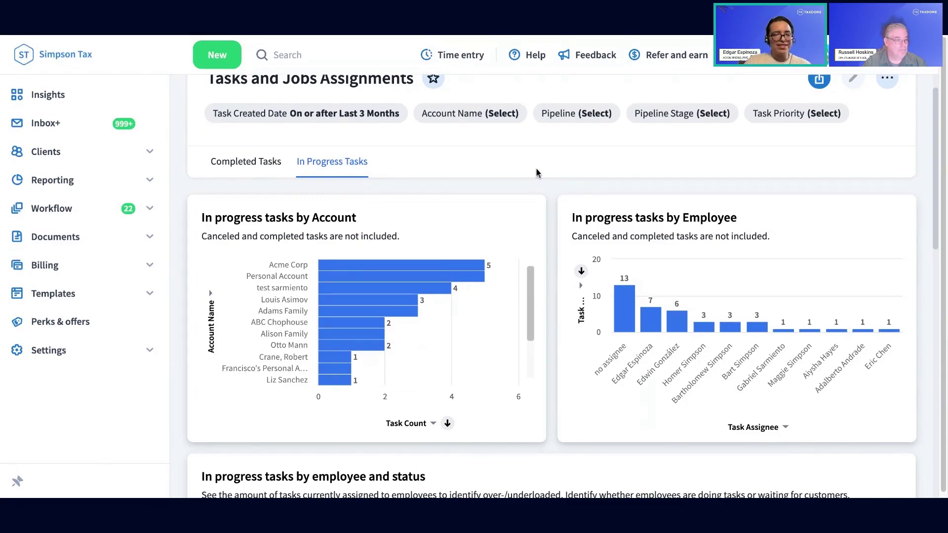
pyautogui.scroll(-1, 476, 269)
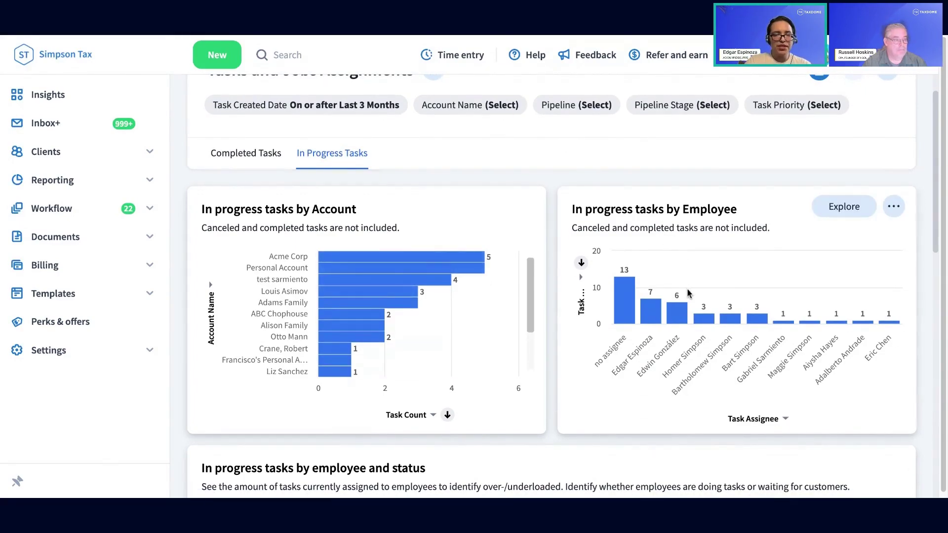
pyautogui.scroll(-3, 689, 293)
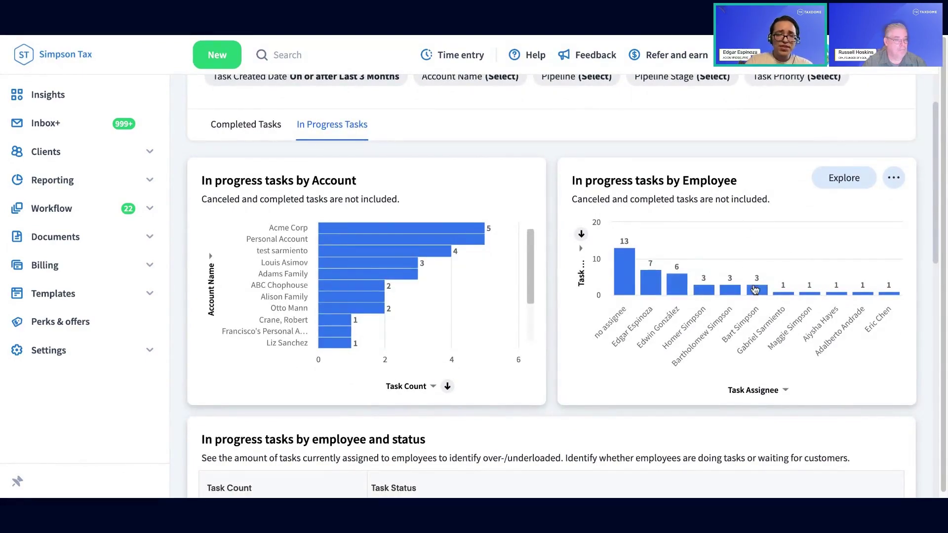
pyautogui.moveTo(708, 292)
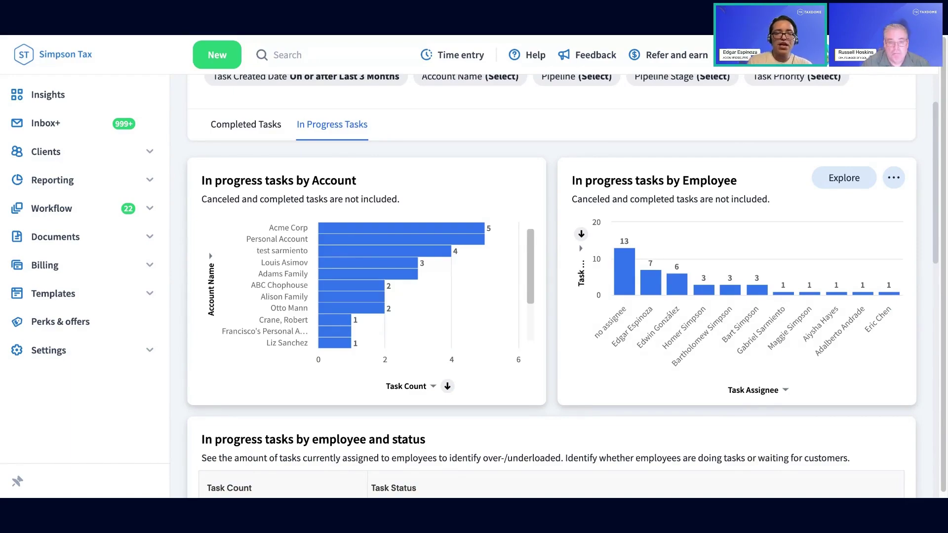
pyautogui.scroll(-3, 642, 276)
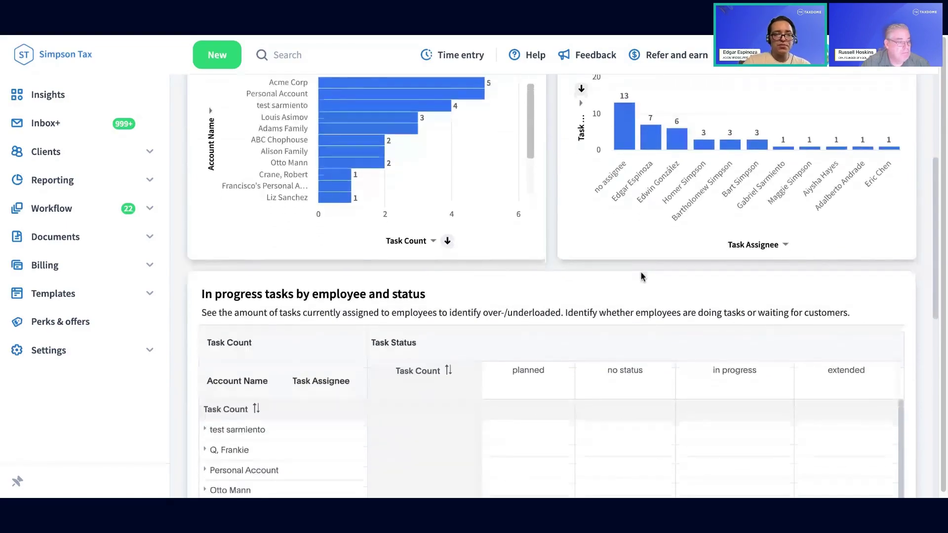
pyautogui.scroll(-2, 642, 276)
# Return to the reporting overview and open the Time Utilization dashboard from the list of reports.
pyautogui.click(144, 180)
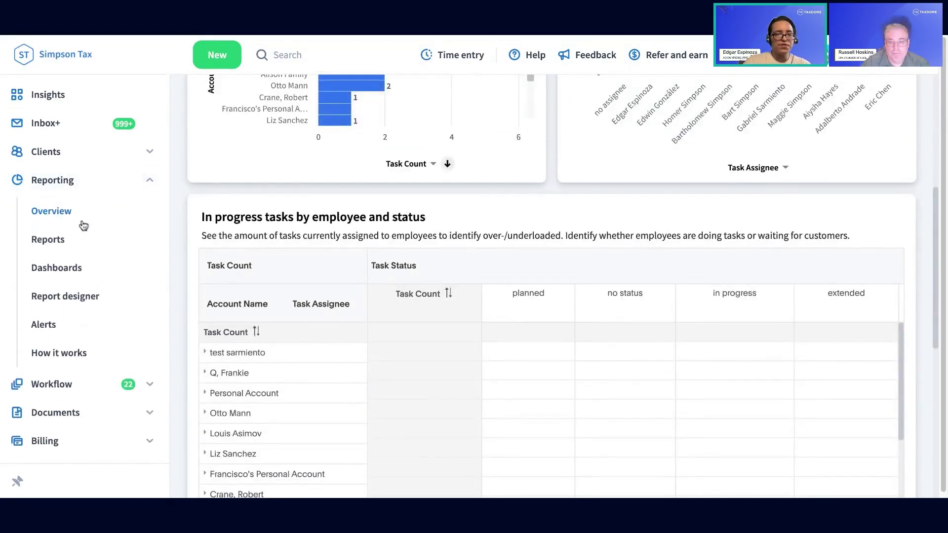
pyautogui.click(63, 215)
pyautogui.scroll(-3, 414, 258)
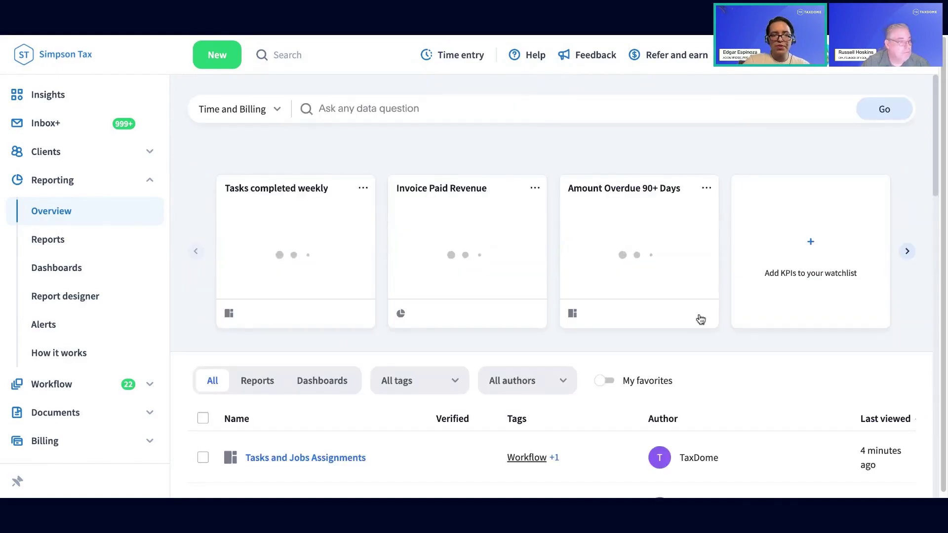
pyautogui.scroll(-3, 700, 319)
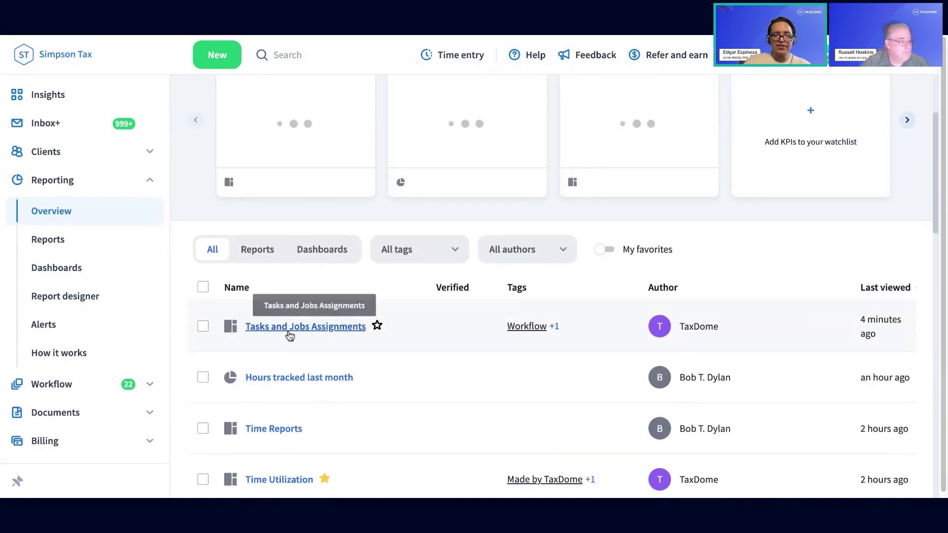
pyautogui.scroll(-2, 311, 334)
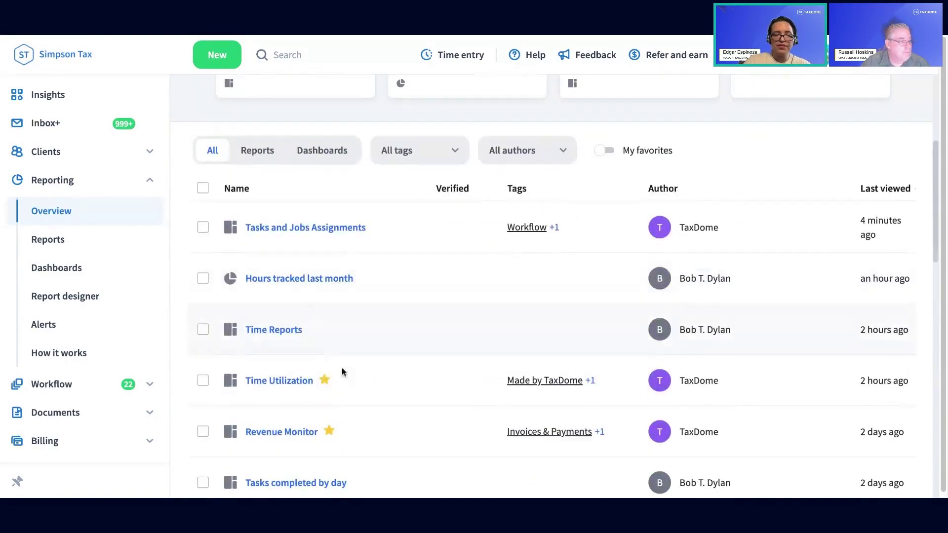
pyautogui.click(258, 381)
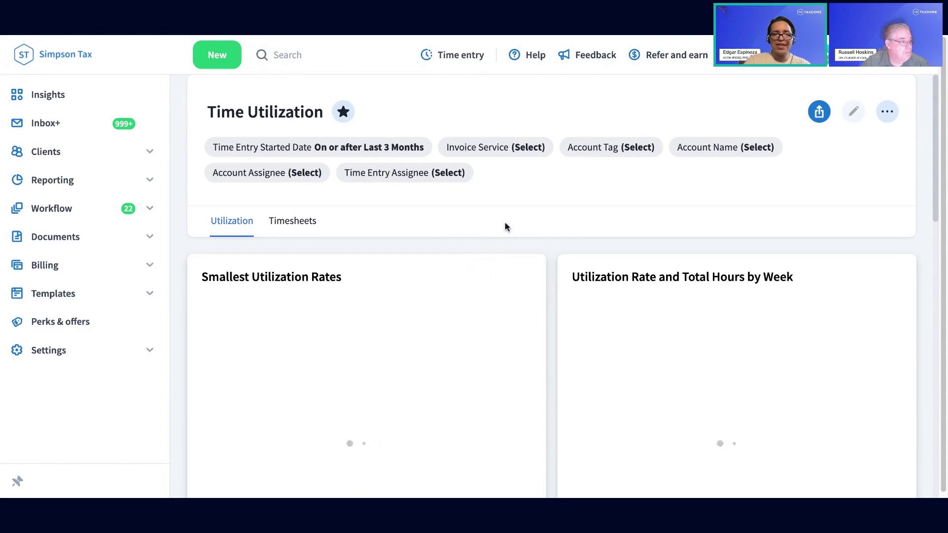
# Review the Smallest Utilization Rates and Utilization Rate and Total Hours by Week charts on the dashboard.
pyautogui.scroll(-1, 508, 228)
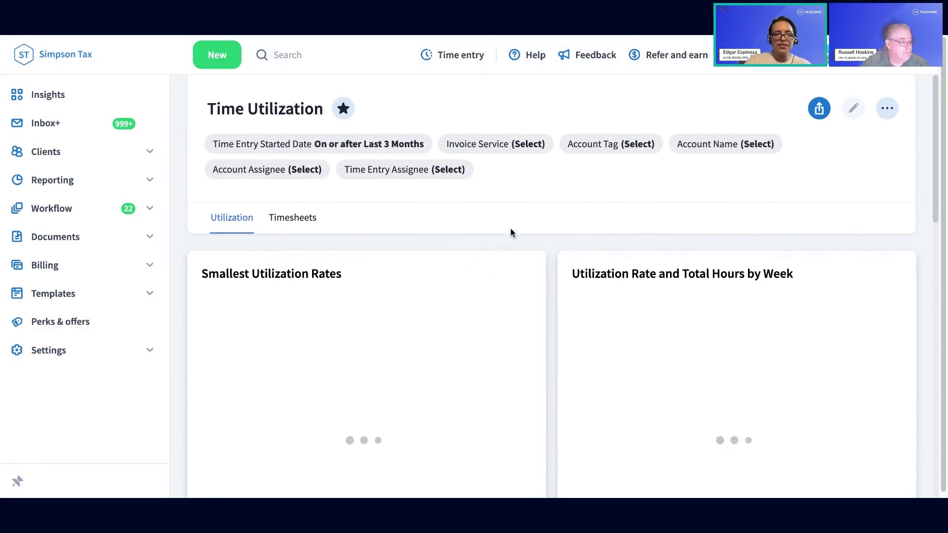
pyautogui.moveTo(211, 292)
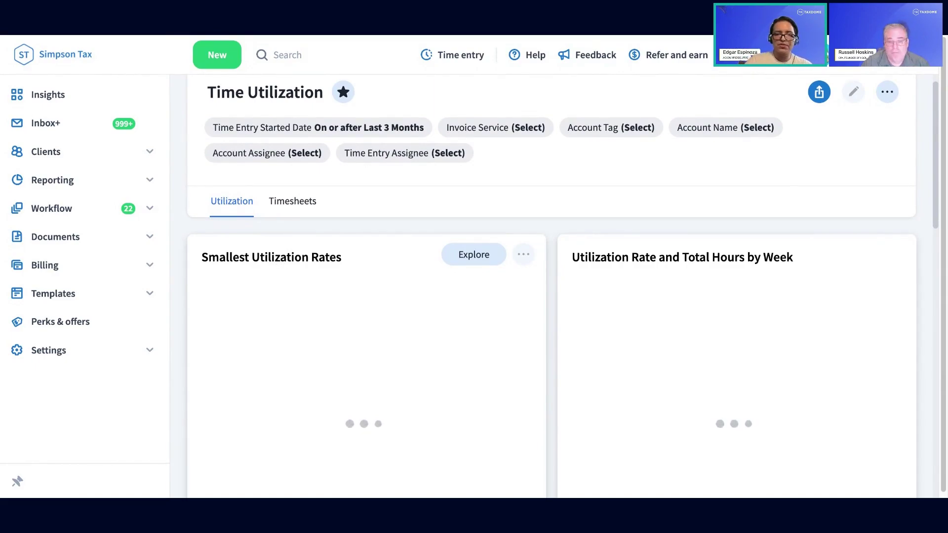
pyautogui.scroll(-3, 525, 274)
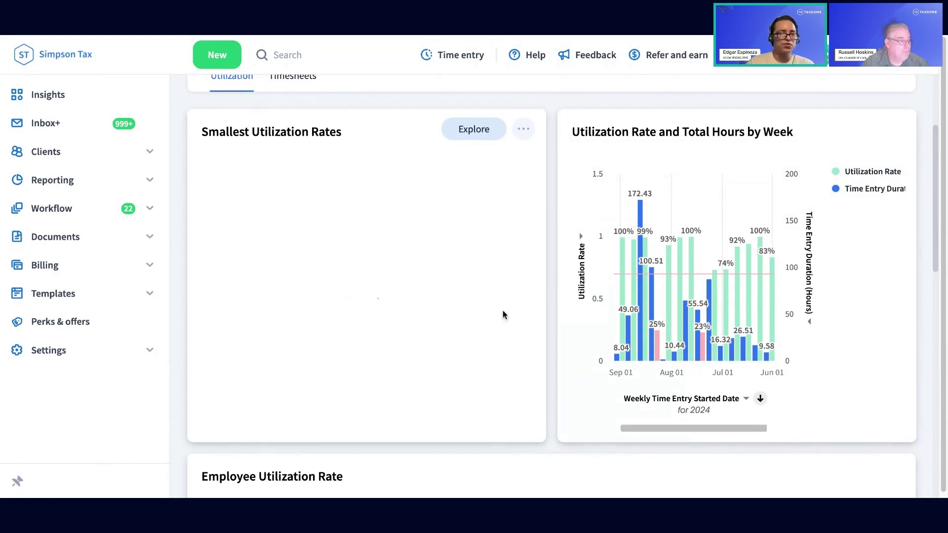
# Open the report designer with the navigation sidebar collapsed, and fold the Time and Billing groups under Measures and Attributes.
pyautogui.click(151, 188)
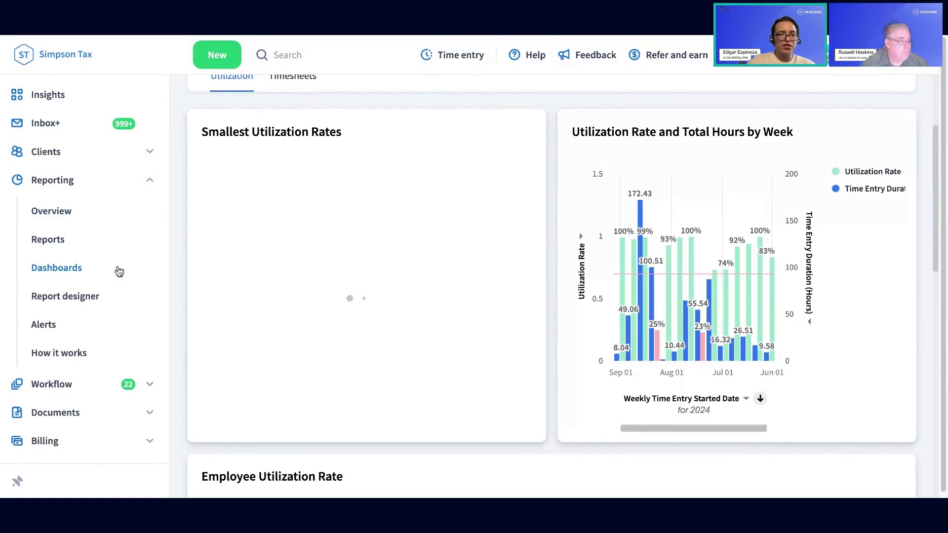
pyautogui.click(64, 298)
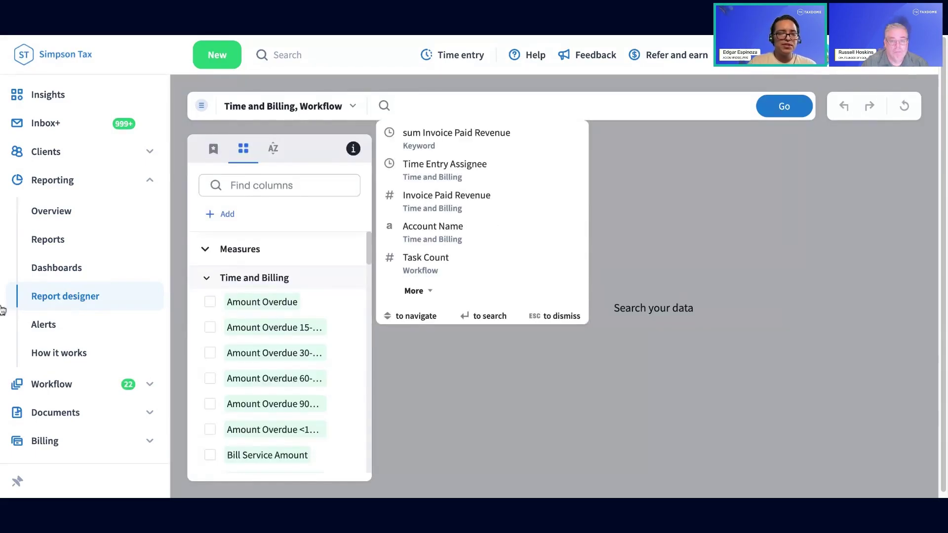
pyautogui.click(17, 481)
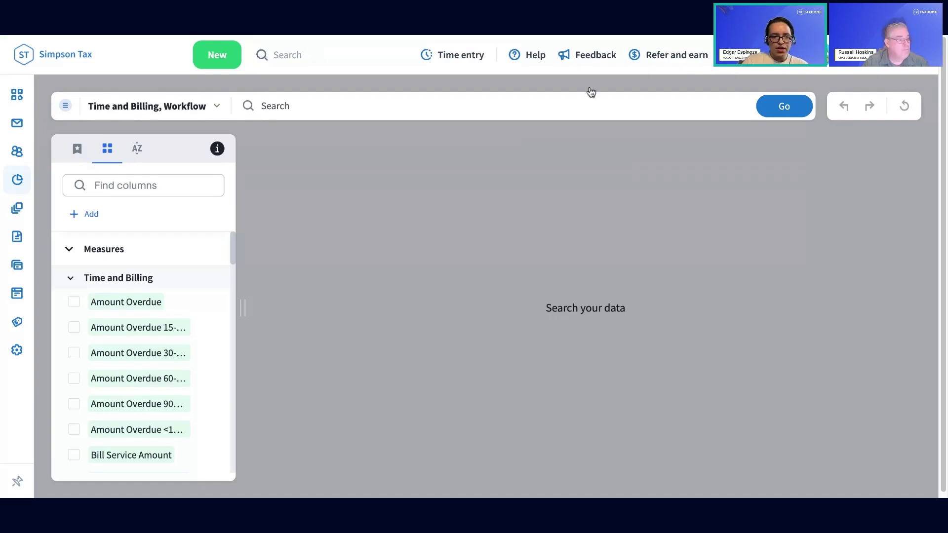
pyautogui.click(133, 282)
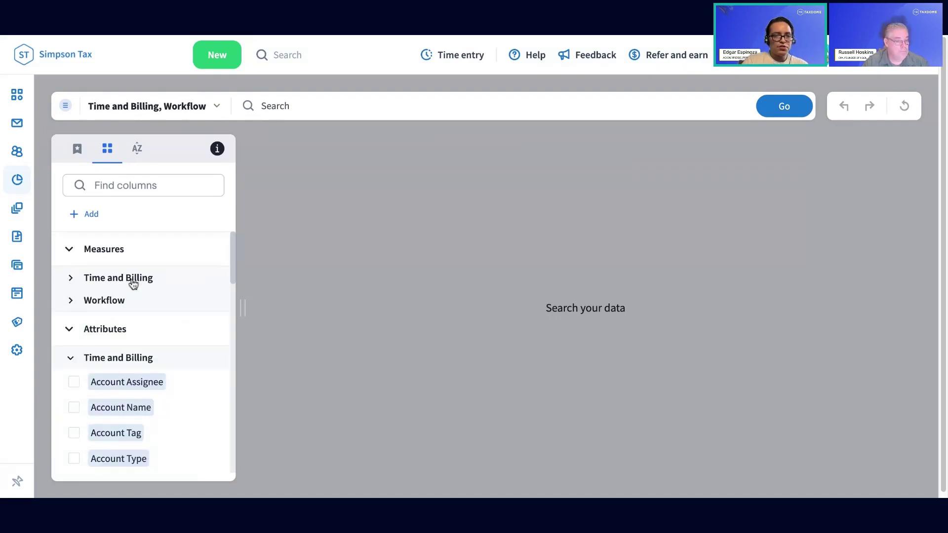
pyautogui.click(146, 357)
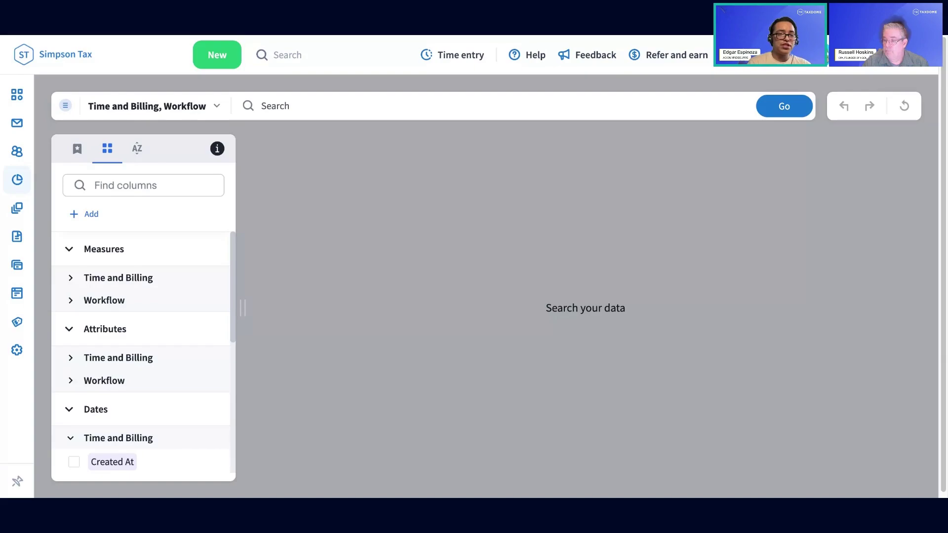
# Search the data columns for "time" and add the Time Entry Duration (Hours) measure to the report query.
pyautogui.click(204, 179)
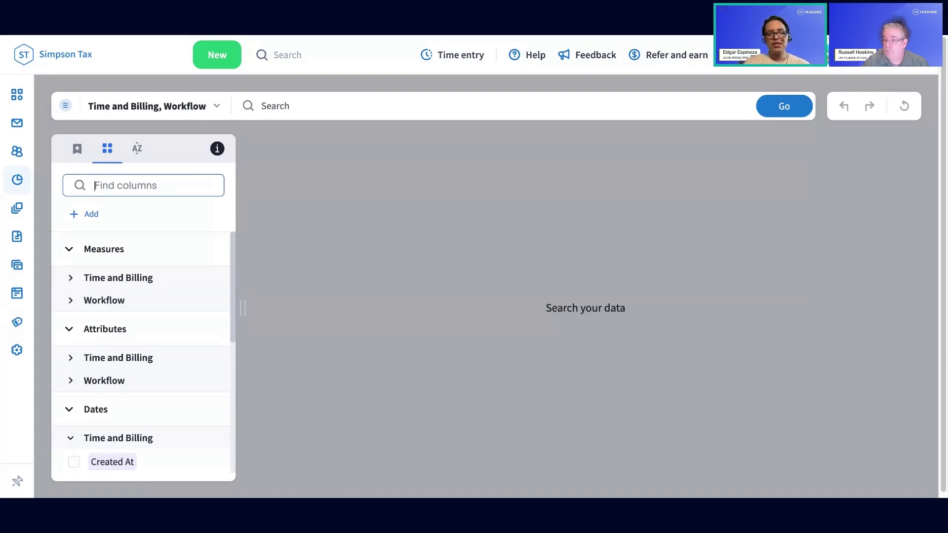
pyautogui.write('time')
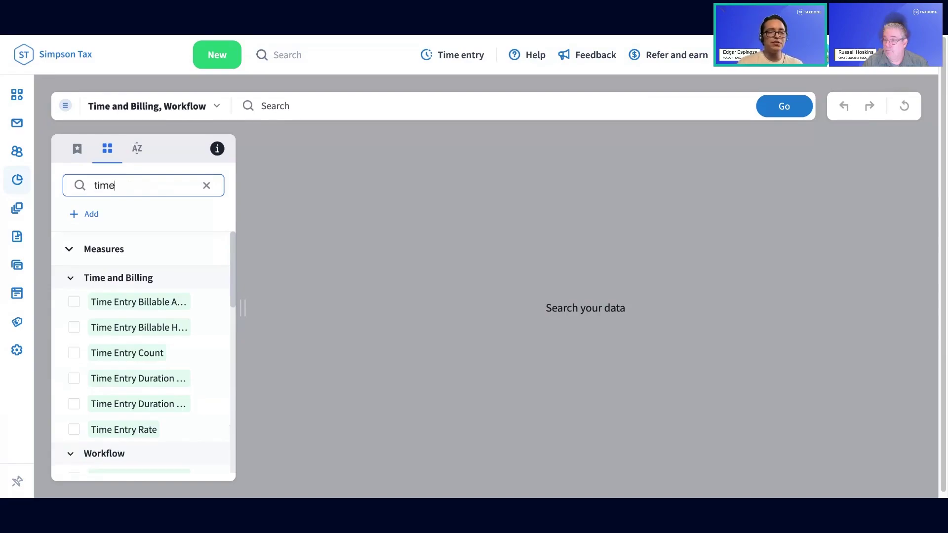
pyautogui.moveTo(117, 186); pyautogui.dragTo(91, 186)
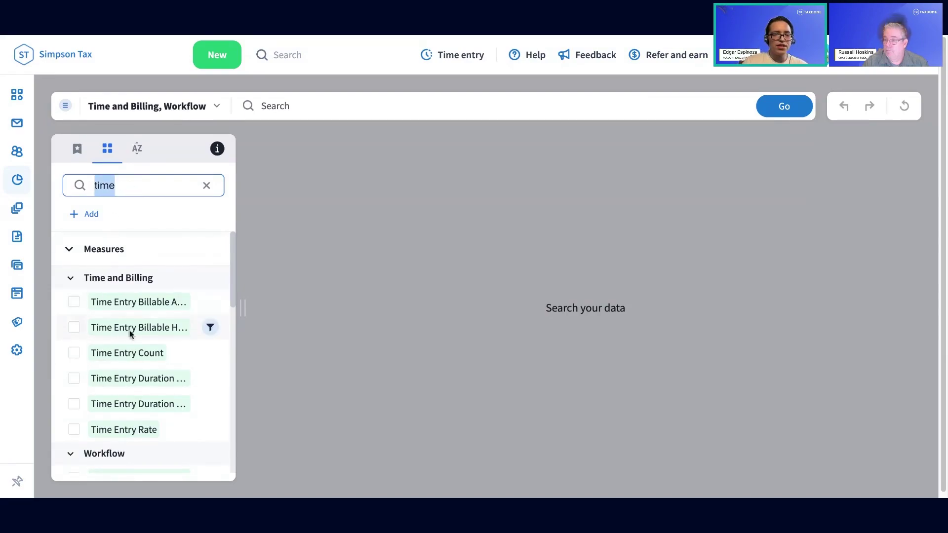
pyautogui.scroll(-2, 121, 370)
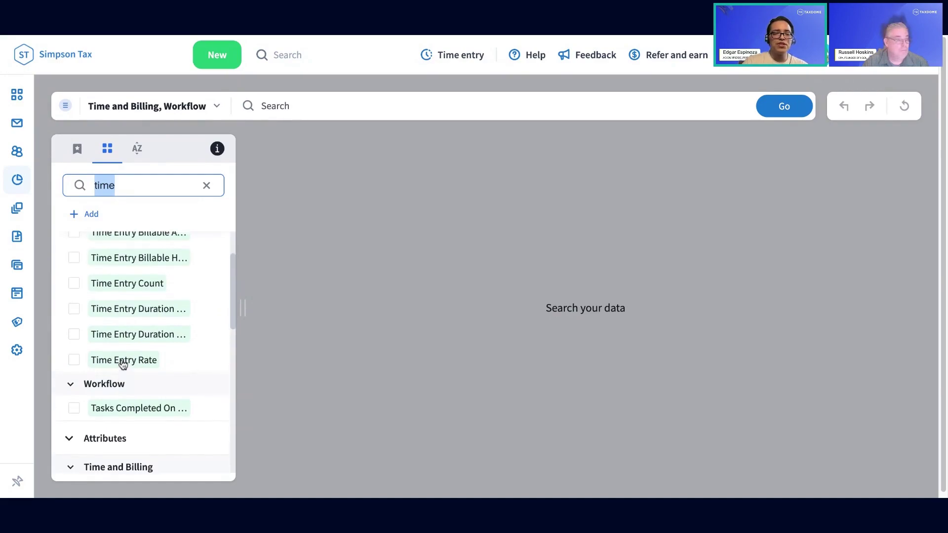
pyautogui.scroll(1, 123, 364)
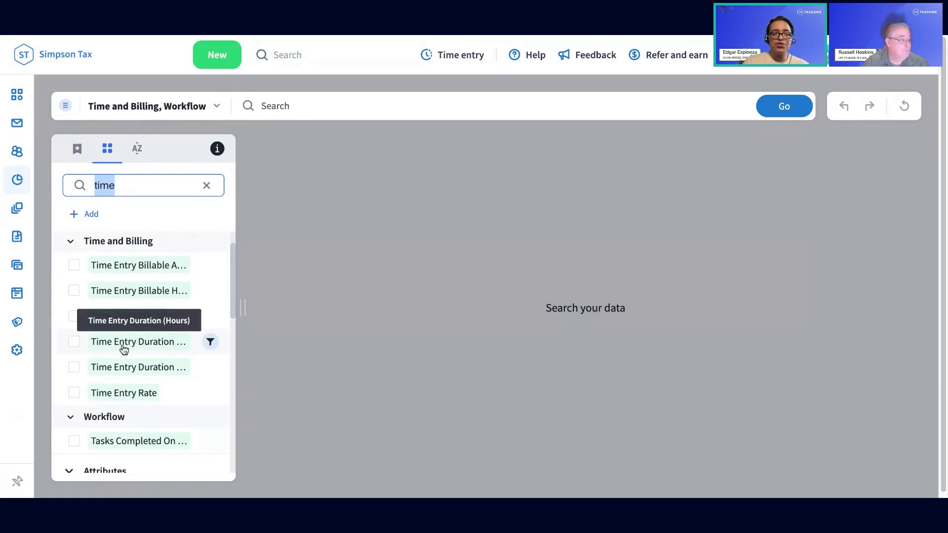
pyautogui.click(74, 342)
pyautogui.click(74, 341)
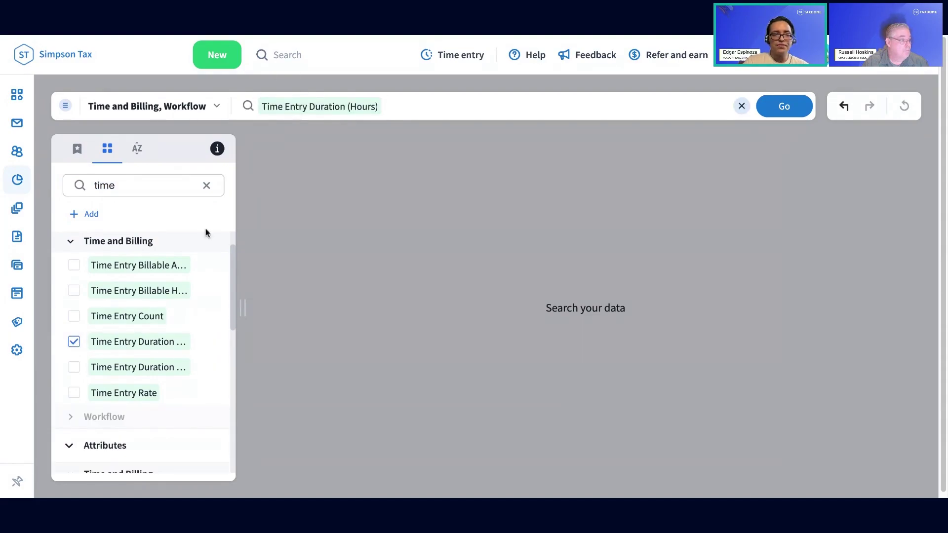
# Add the Time Entry Assignee attribute to the report query.
pyautogui.scroll(-2, 136, 326)
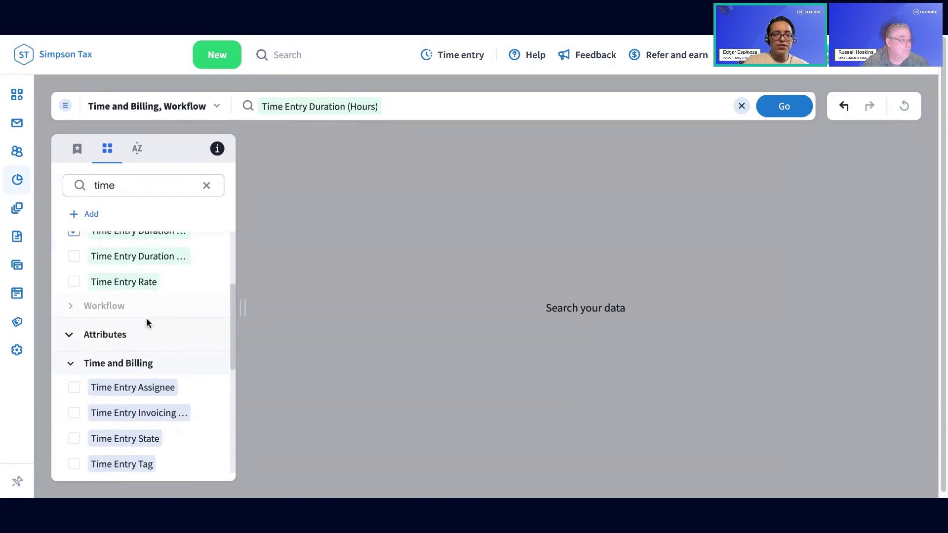
pyautogui.scroll(-1, 145, 321)
pyautogui.click(77, 379)
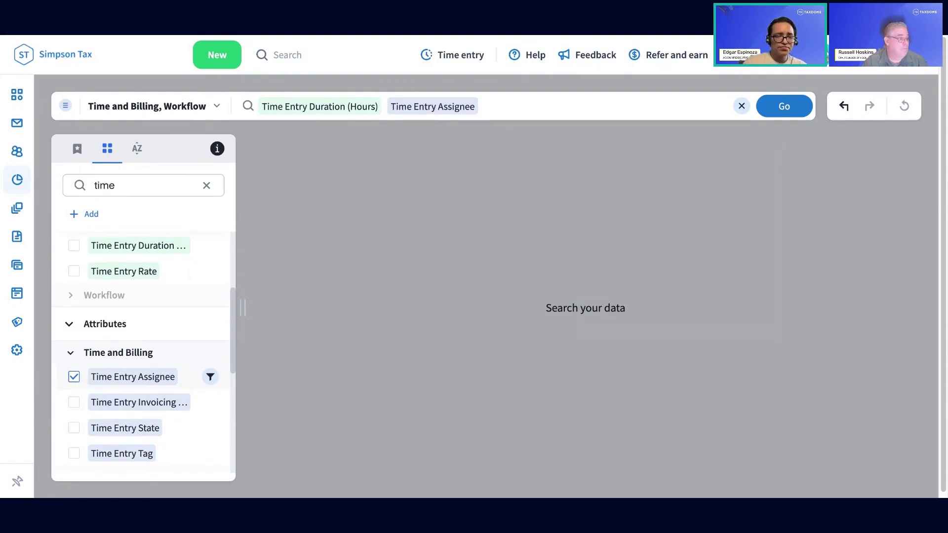
# Review the remaining time entry columns and add the Time Entry Started Date to the report query.
pyautogui.scroll(2, 101, 330)
pyautogui.scroll(1, 108, 326)
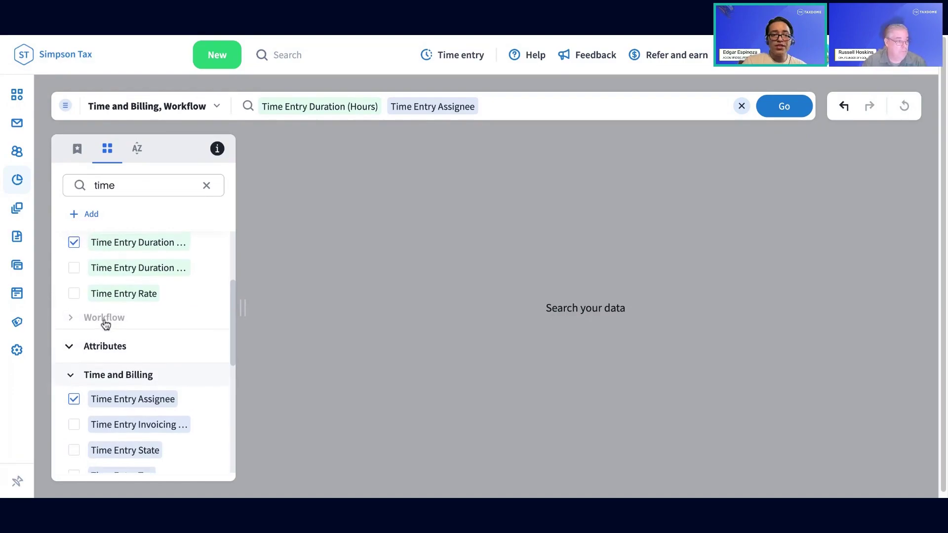
pyautogui.scroll(2, 95, 310)
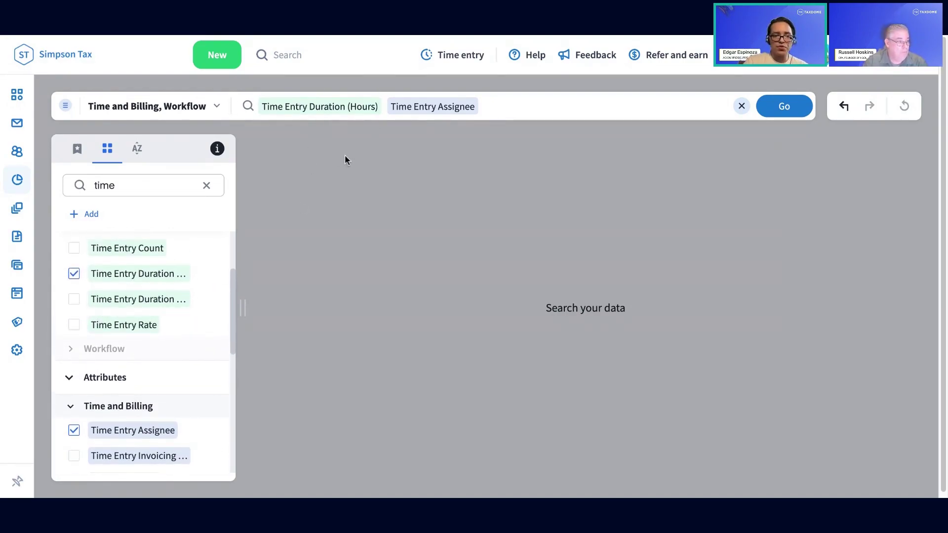
pyautogui.scroll(3, 176, 316)
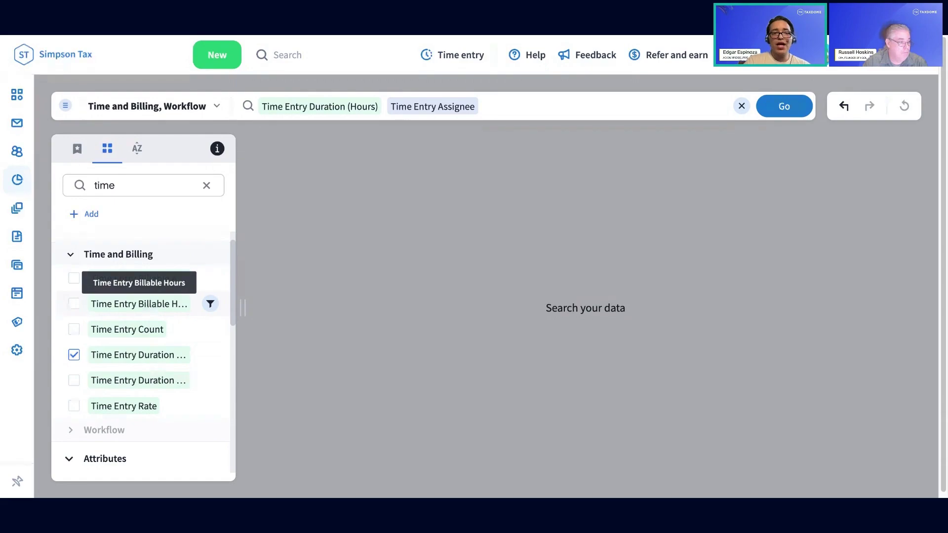
pyautogui.scroll(-3, 151, 285)
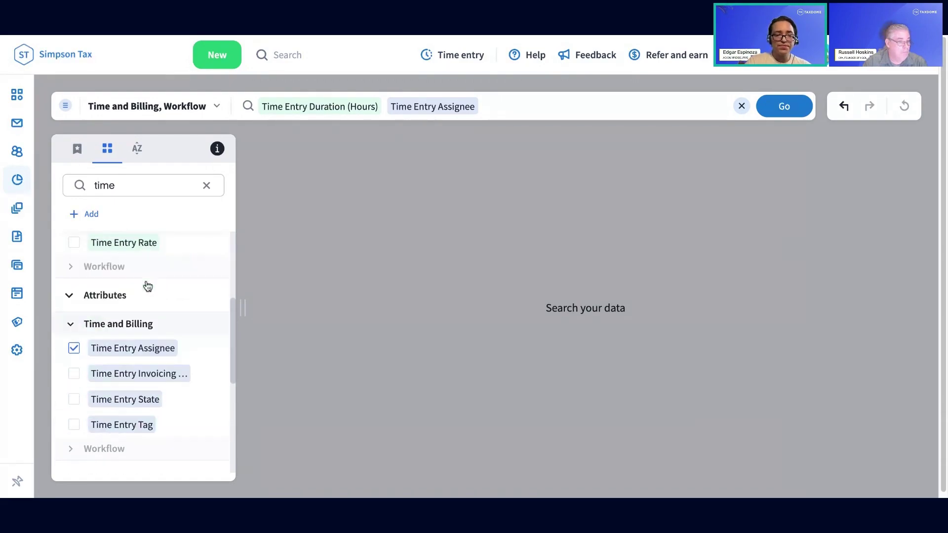
pyautogui.scroll(1, 138, 279)
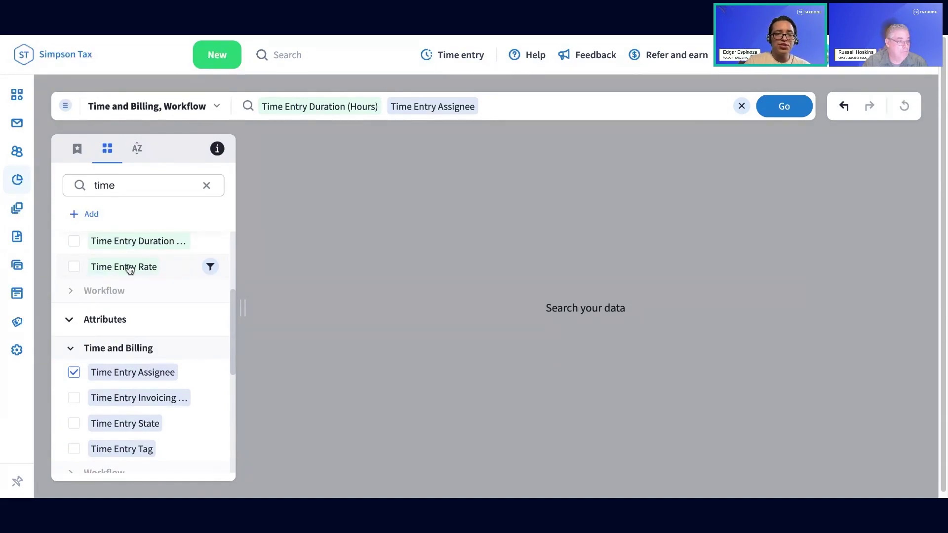
pyautogui.scroll(-2, 129, 269)
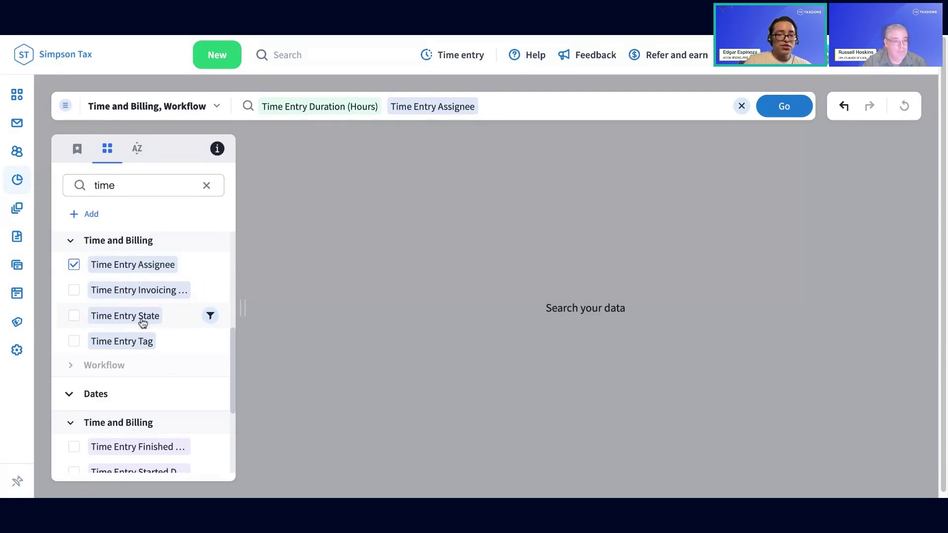
pyautogui.scroll(-2, 146, 326)
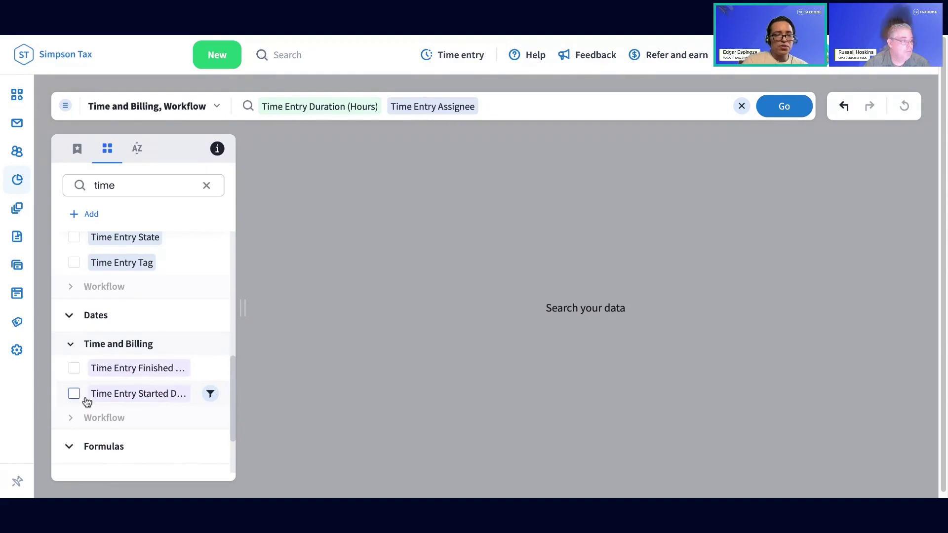
pyautogui.click(74, 394)
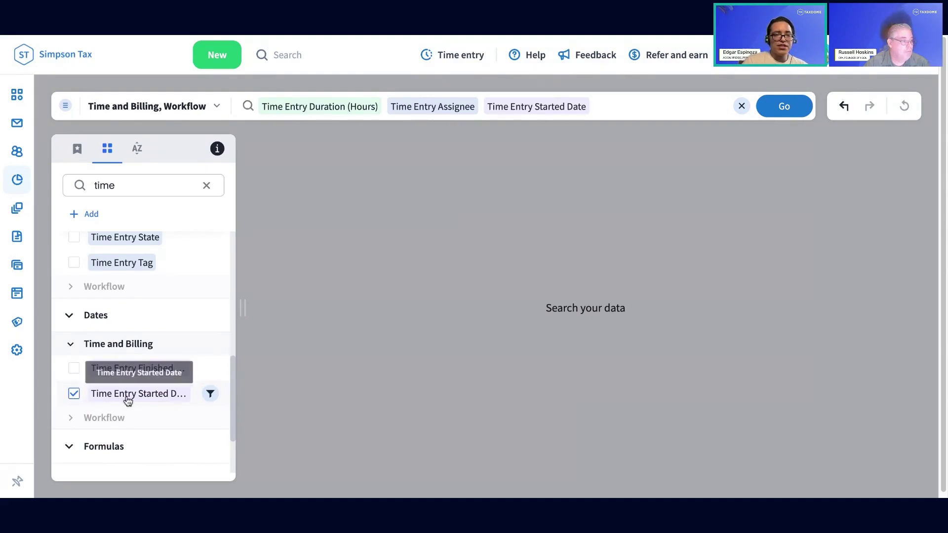
pyautogui.moveTo(552, 106)
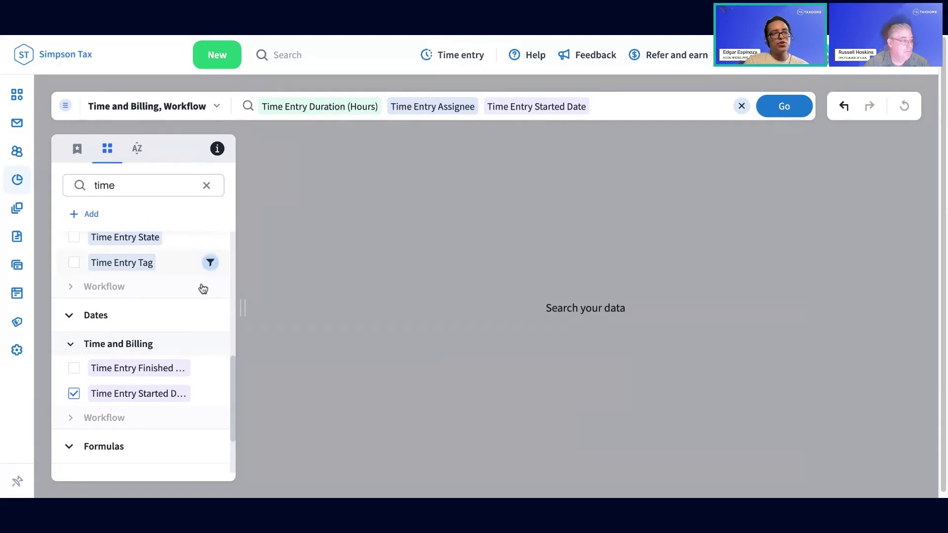
# Run the time entry query and show its results as a table instead of a chart.
pyautogui.scroll(3, 161, 357)
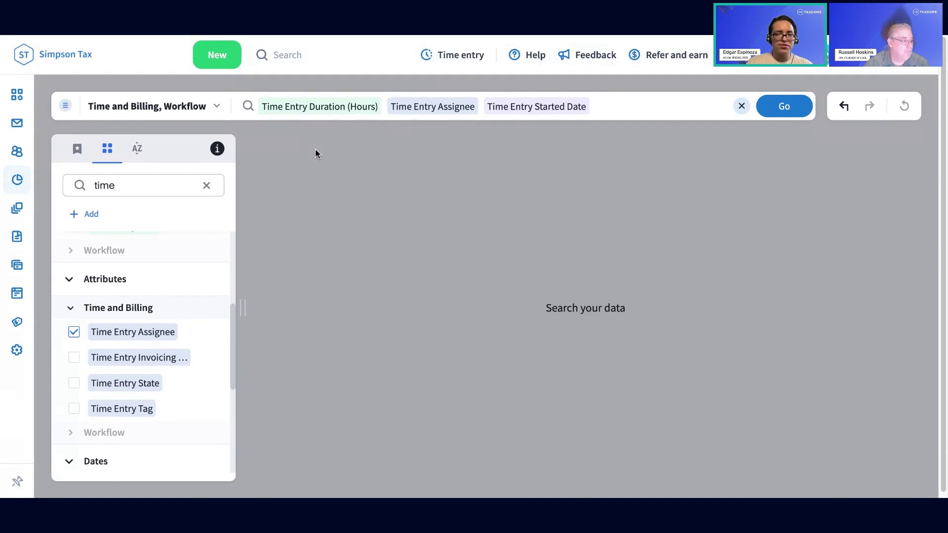
pyautogui.click(783, 107)
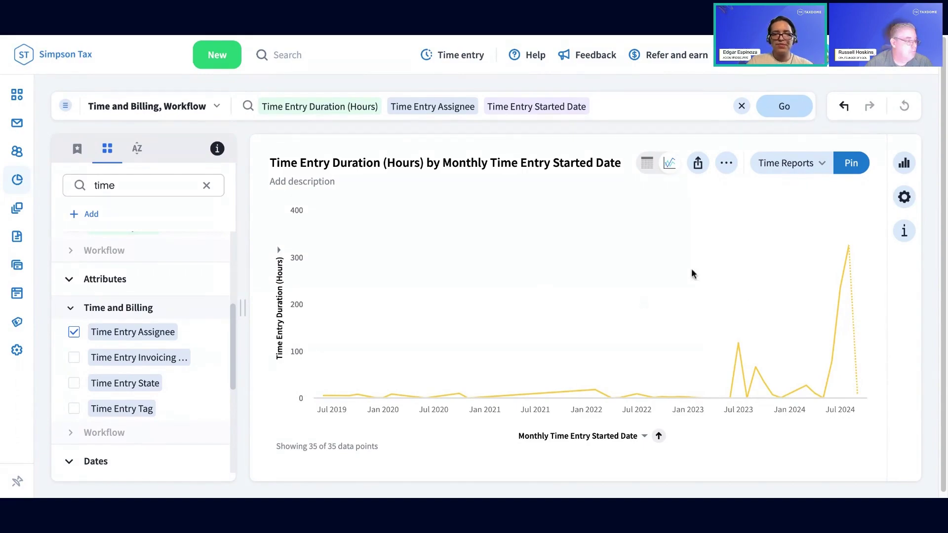
pyautogui.click(648, 167)
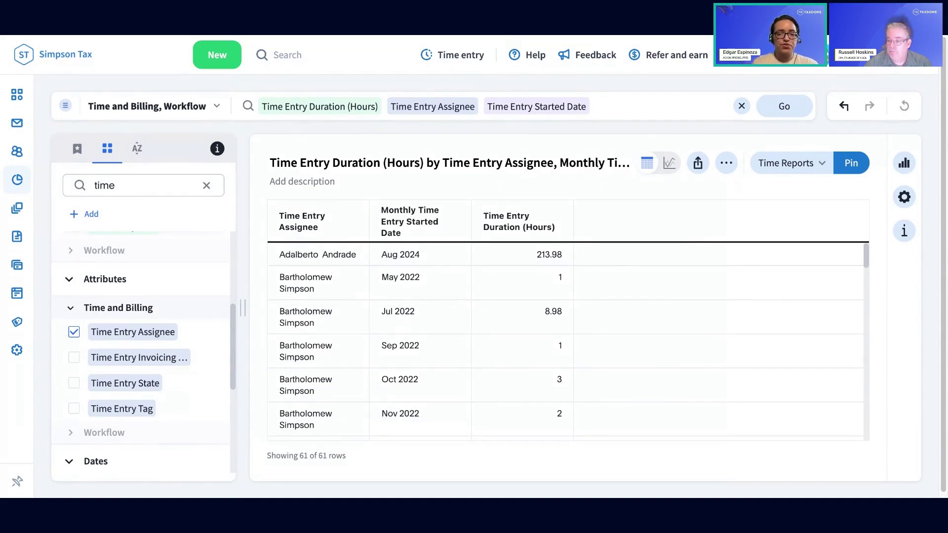
# Open the Jobs list and examine its columns, including the dates and time budget of each job.
pyautogui.moveTo(17, 321)
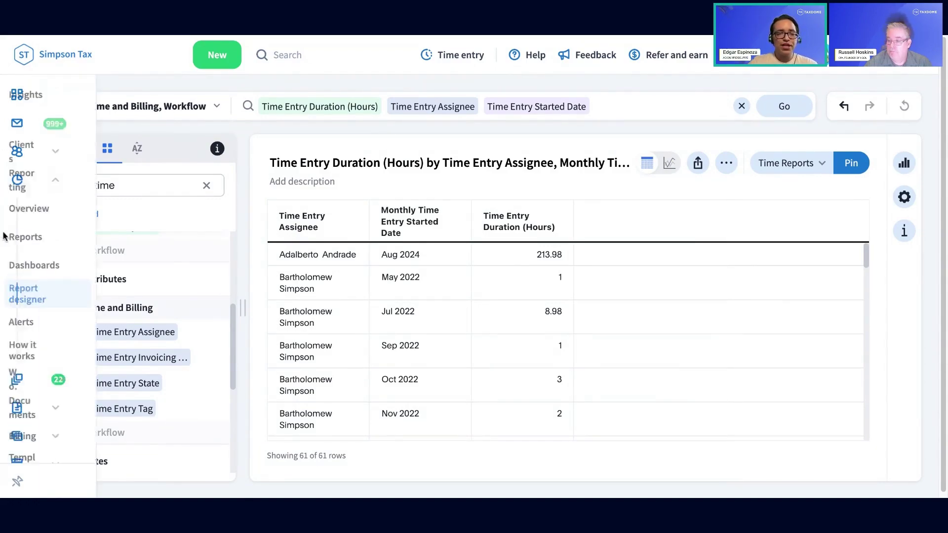
pyautogui.click(150, 384)
pyautogui.scroll(-2, 84, 390)
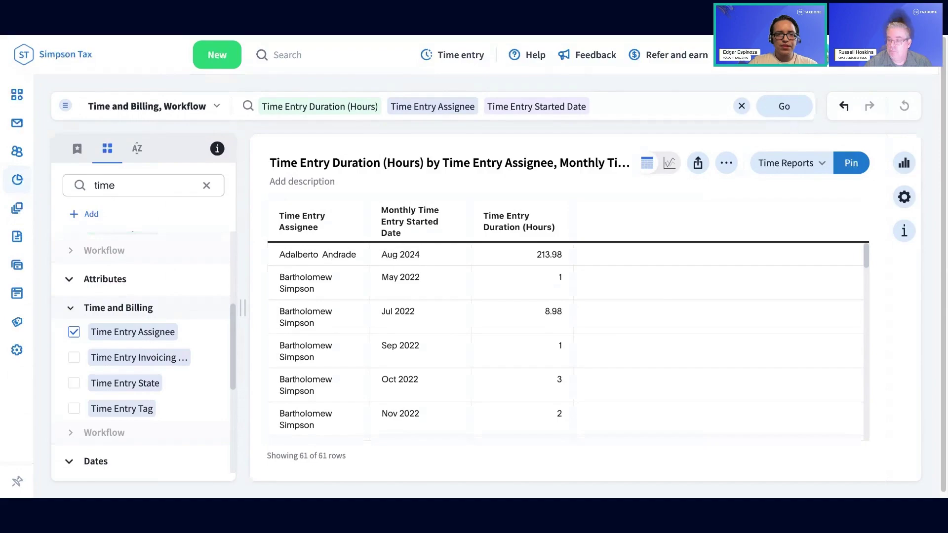
pyautogui.click(17, 208)
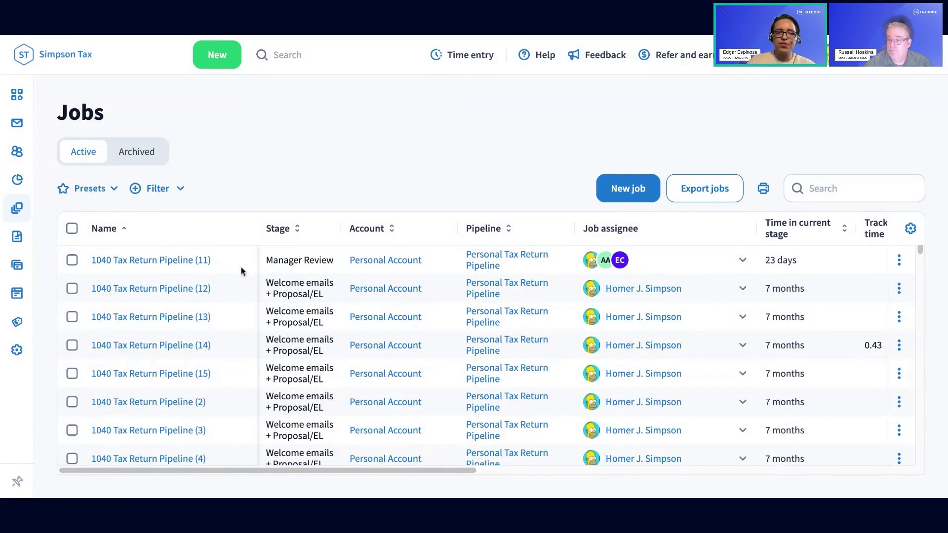
pyautogui.hscroll(15, 348, 286)
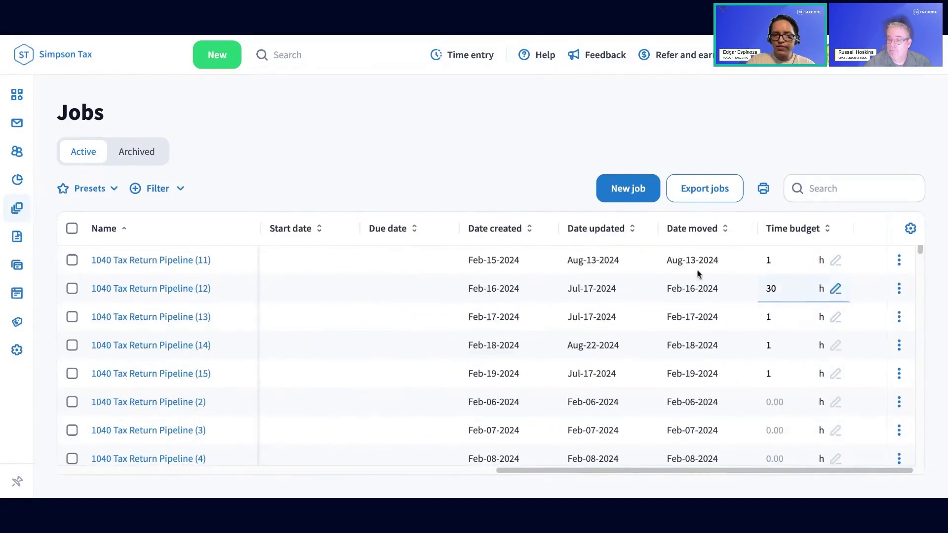
pyautogui.hscroll(-15, 393, 323)
pyautogui.hscroll(-10, 392, 323)
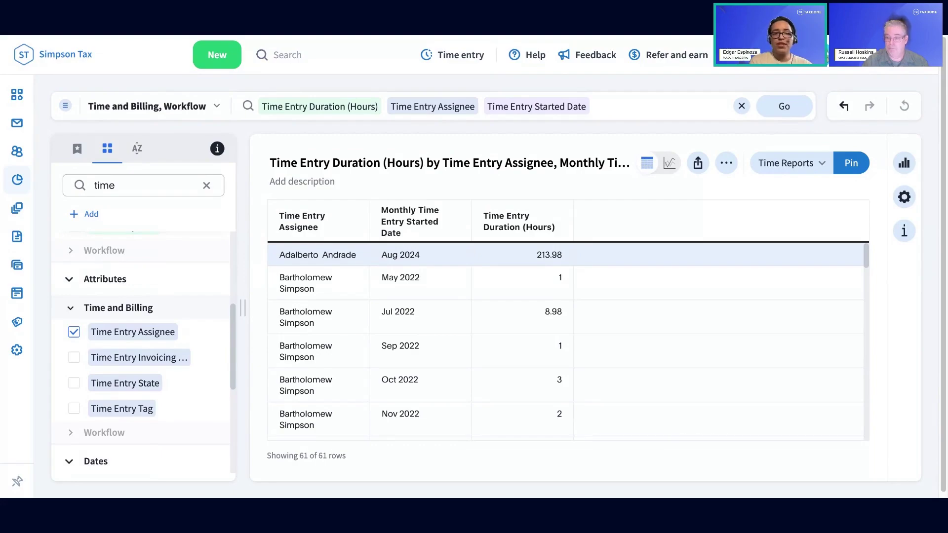
# Look through the report rows and set the Time Entry Started Date column's time bucket to Day of Week.
pyautogui.scroll(-15, 447, 334)
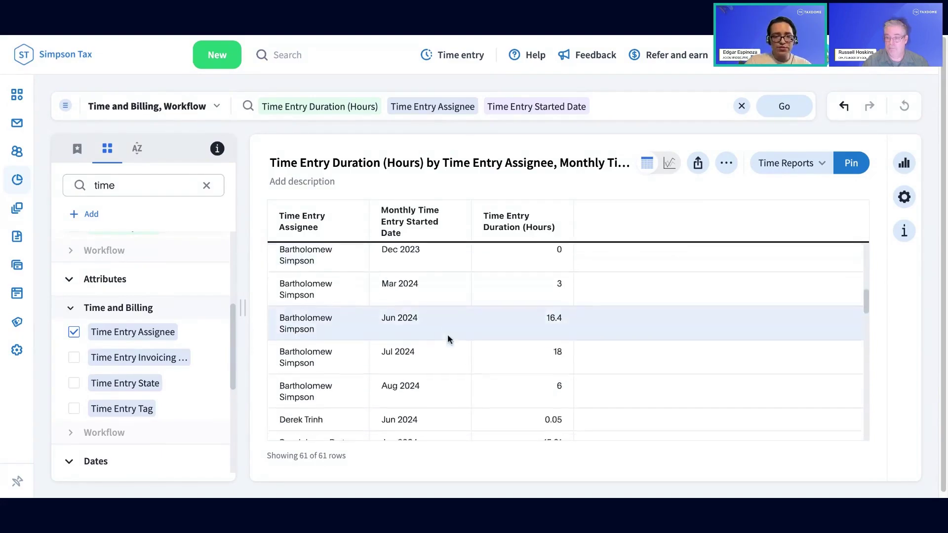
pyautogui.scroll(15, 444, 343)
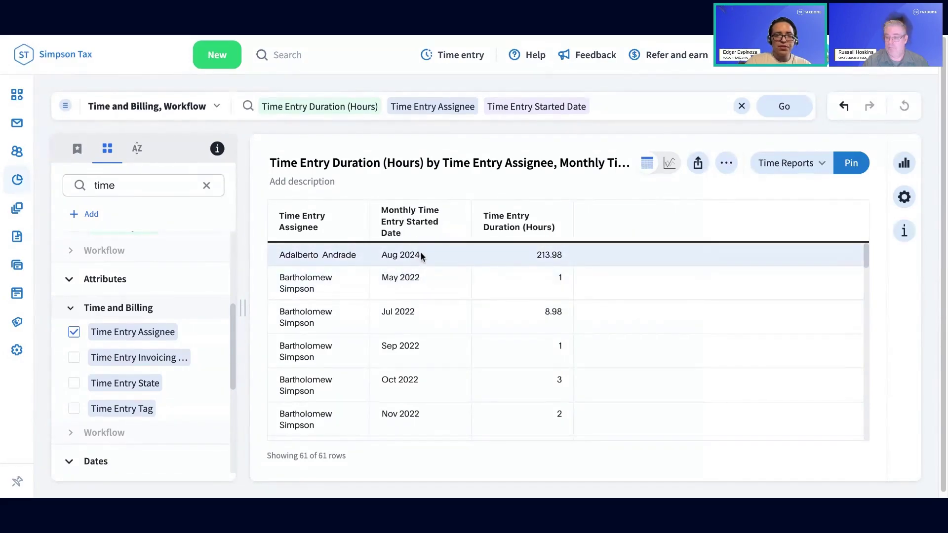
pyautogui.click(451, 222)
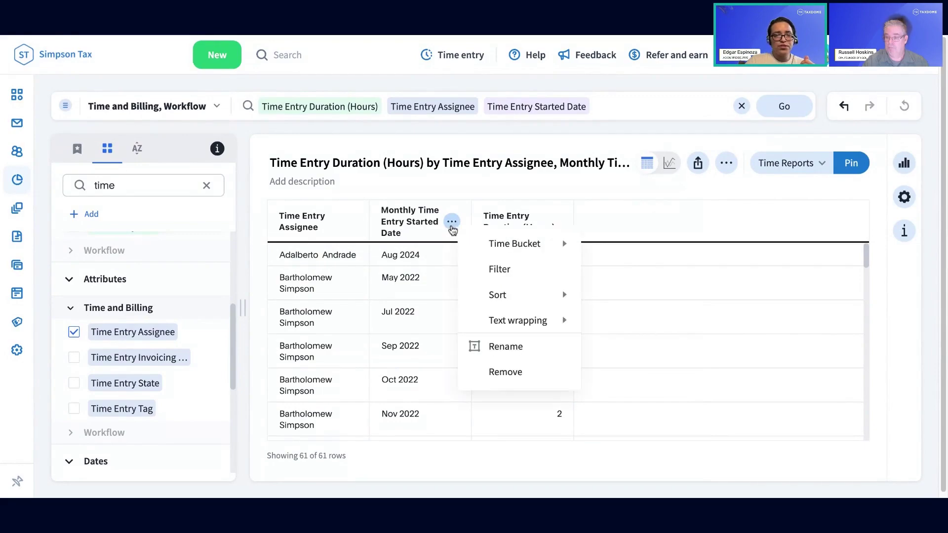
pyautogui.moveTo(526, 306)
pyautogui.moveTo(530, 253)
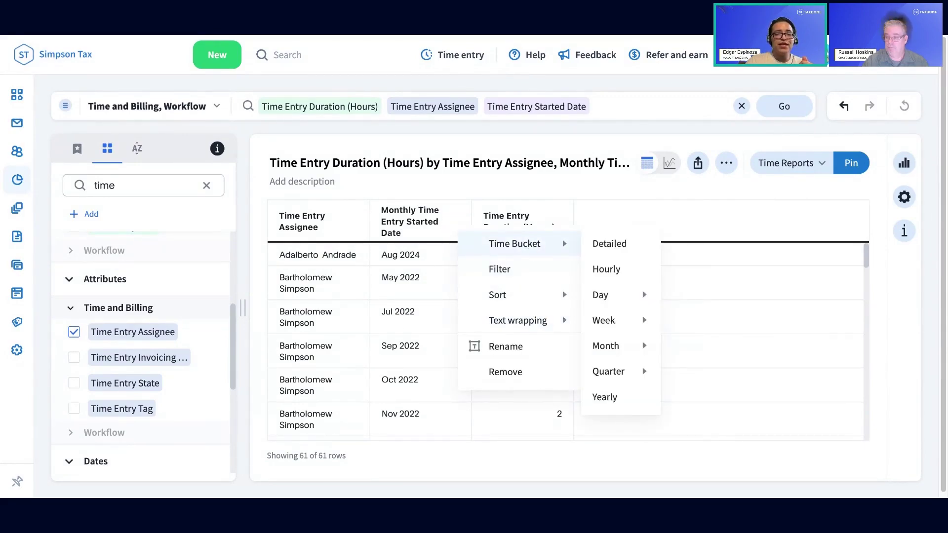
pyautogui.moveTo(607, 295)
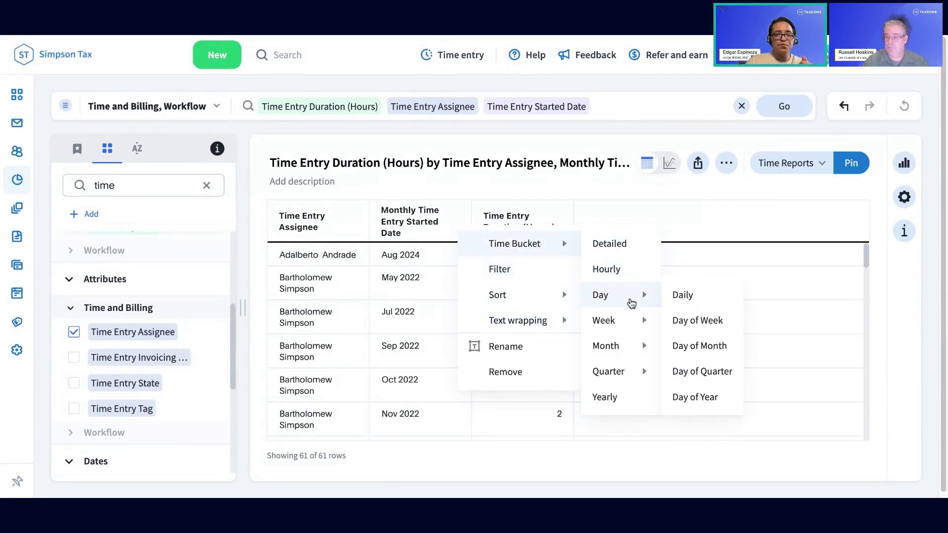
pyautogui.click(704, 329)
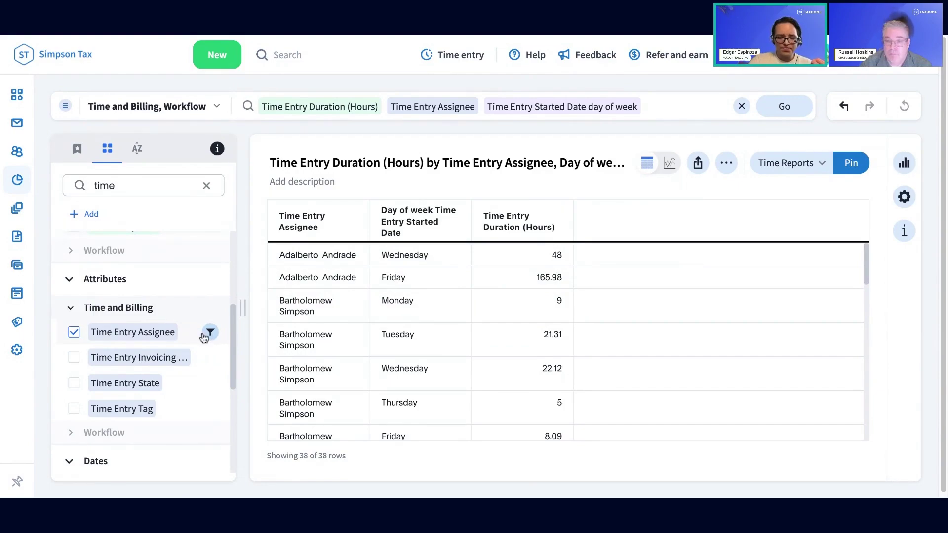
# Filter the Time Entry Started Date to the rolling period Last 1 Month and rerun the query.
pyautogui.scroll(-3, 205, 335)
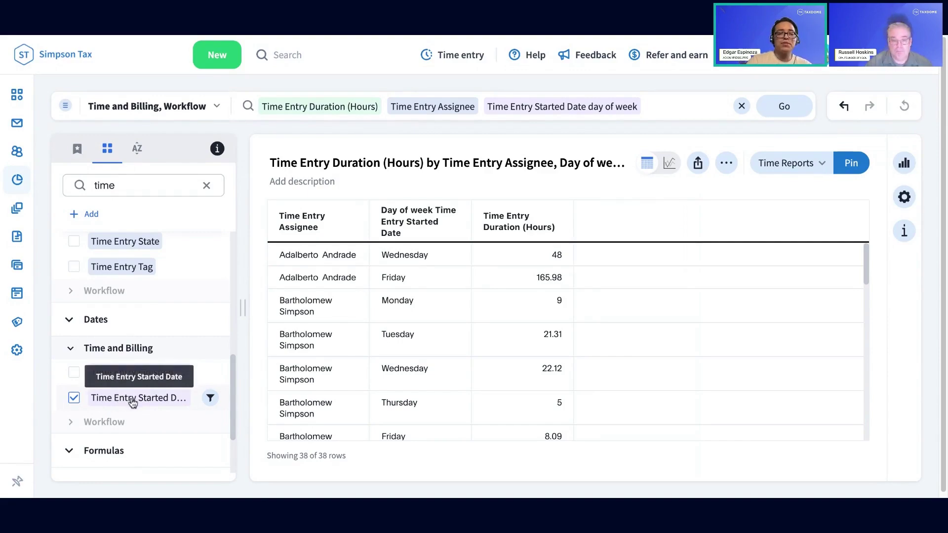
pyautogui.click(211, 400)
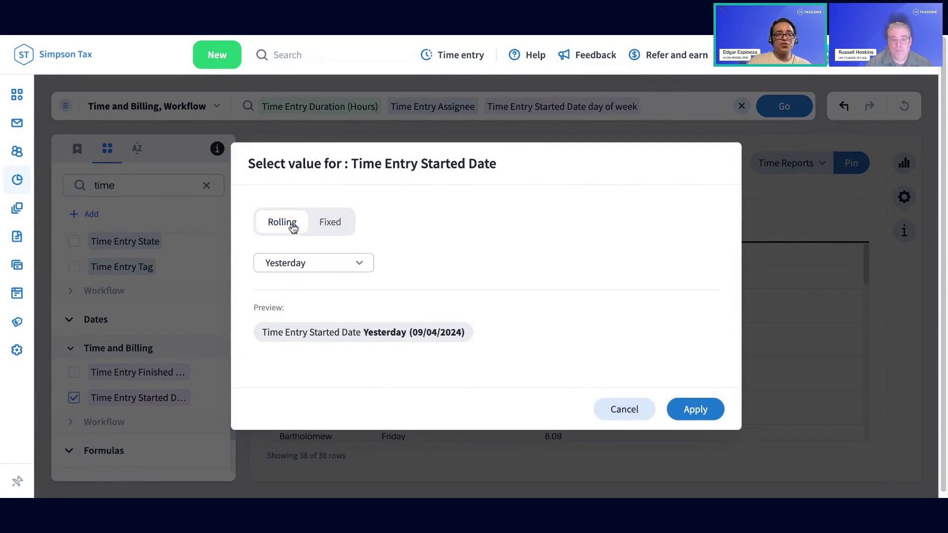
pyautogui.click(319, 272)
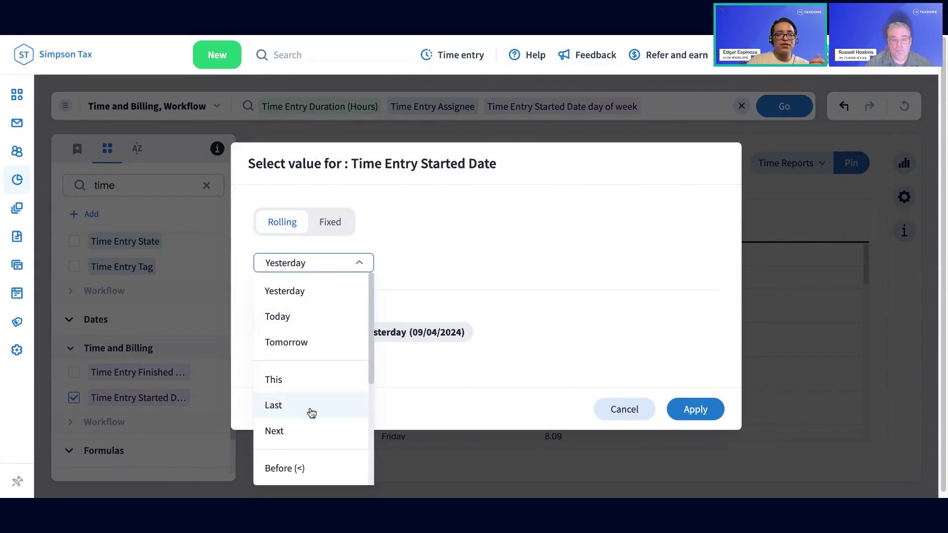
pyautogui.click(313, 378)
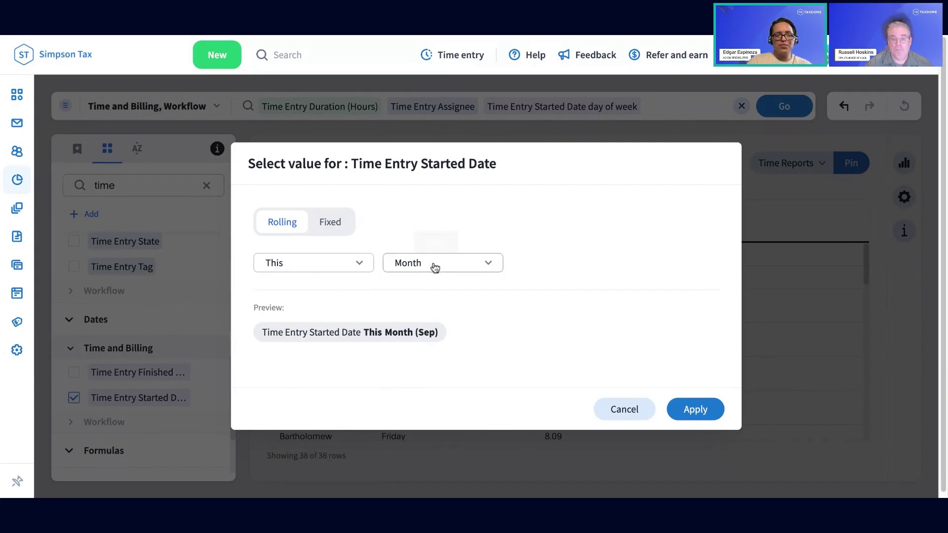
pyautogui.click(342, 273)
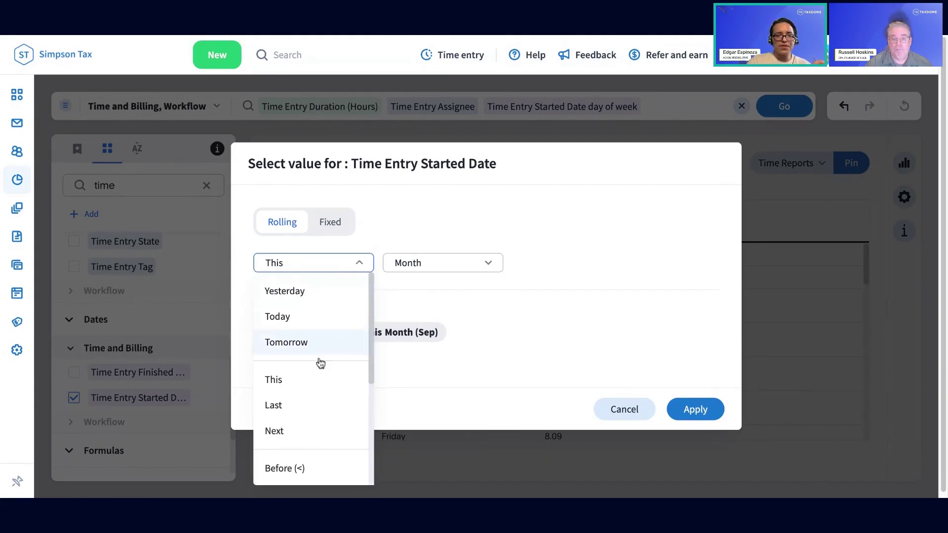
pyautogui.click(293, 408)
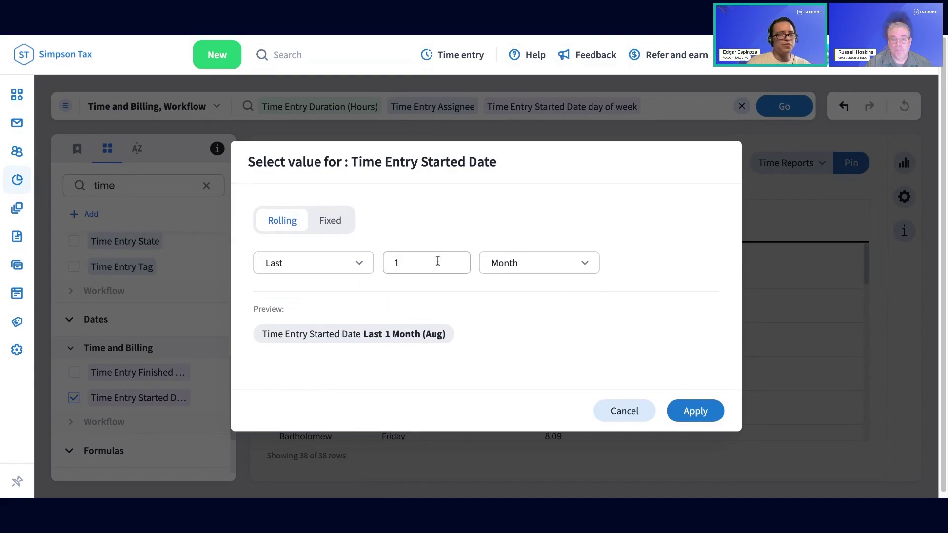
pyautogui.click(701, 415)
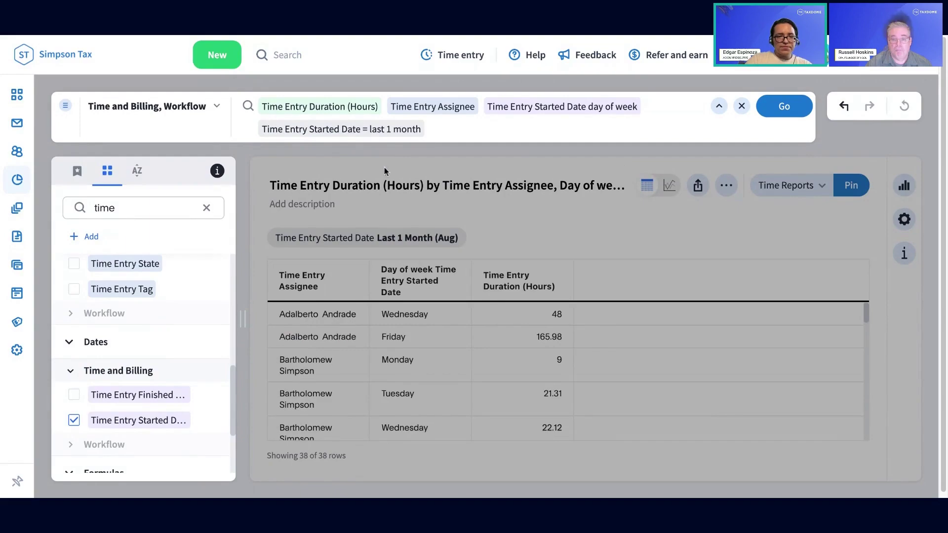
pyautogui.click(782, 110)
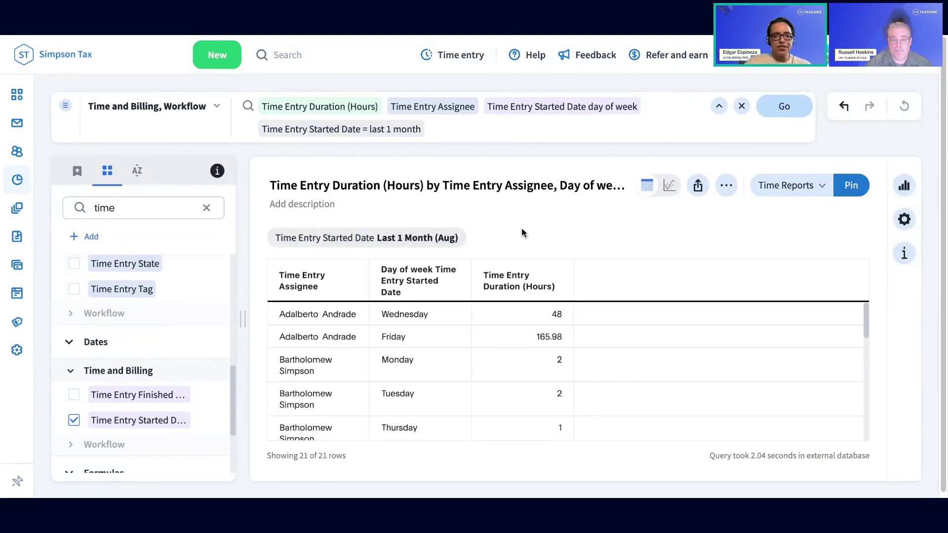
# Review the filtered rows and change the report's visualization to a Pivot Table.
pyautogui.scroll(-1, 403, 388)
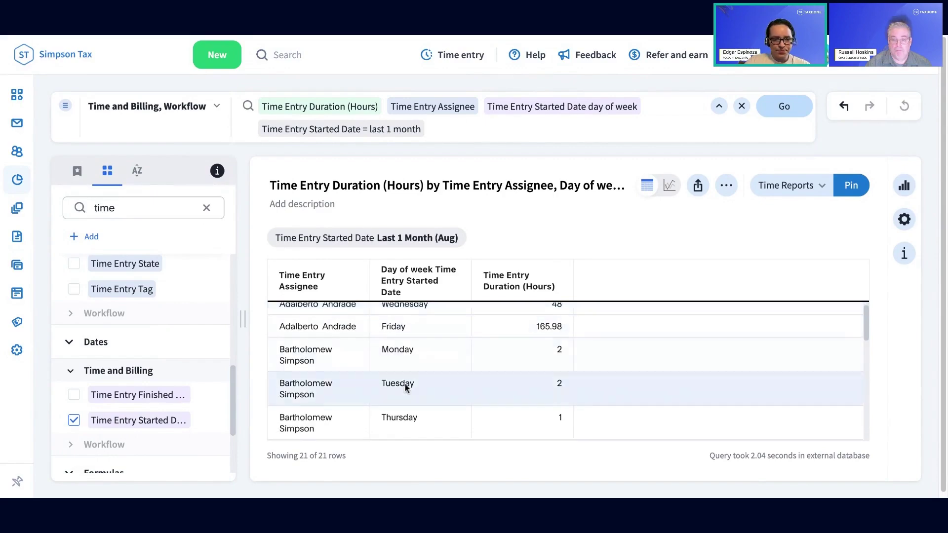
pyautogui.moveTo(420, 245)
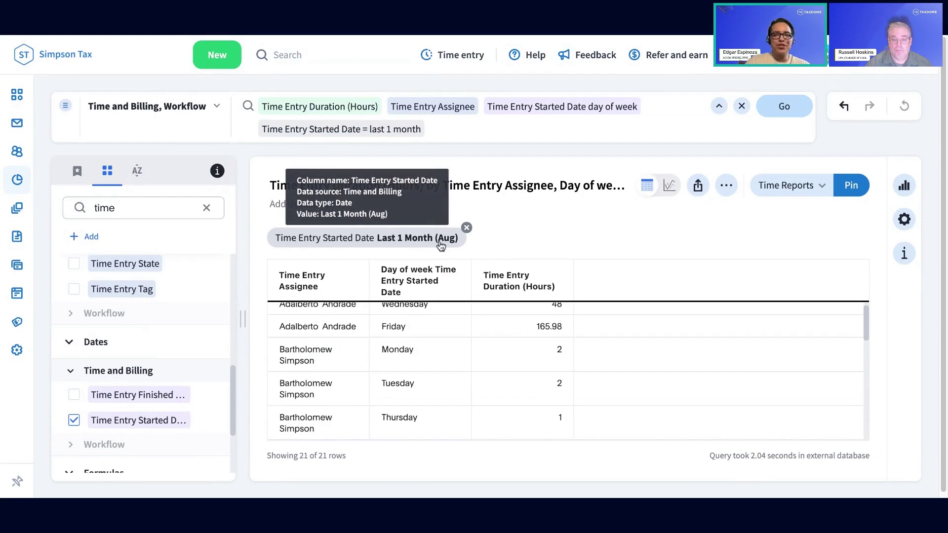
pyautogui.scroll(-1, 395, 364)
pyautogui.scroll(-4, 332, 369)
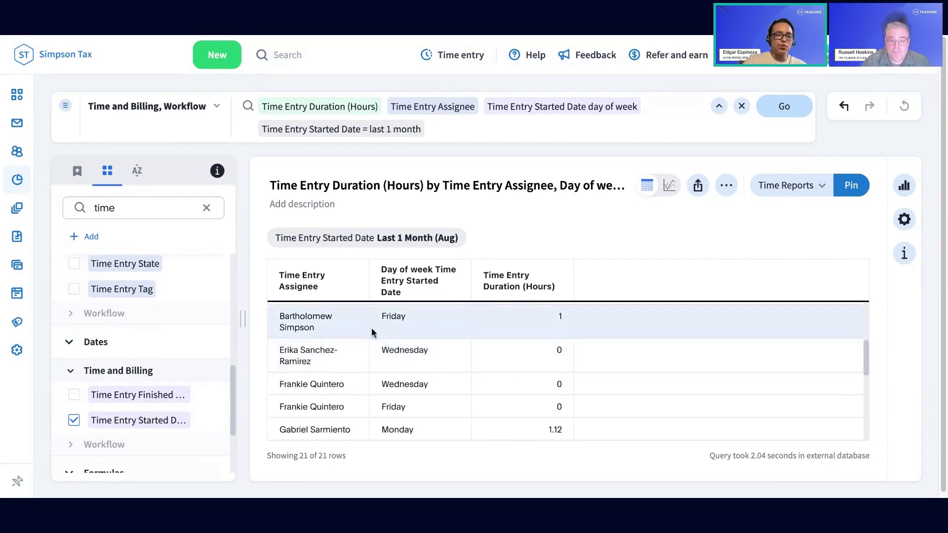
pyautogui.click(903, 187)
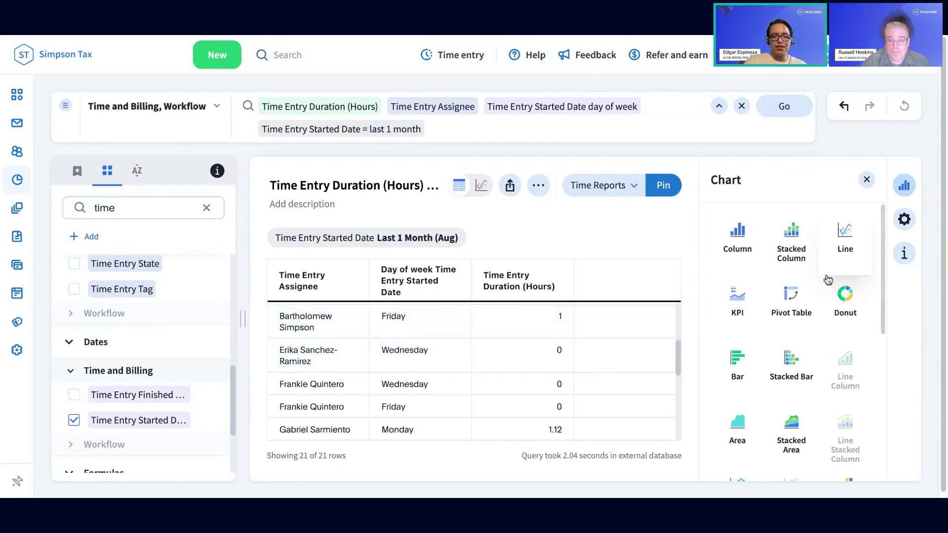
pyautogui.click(794, 296)
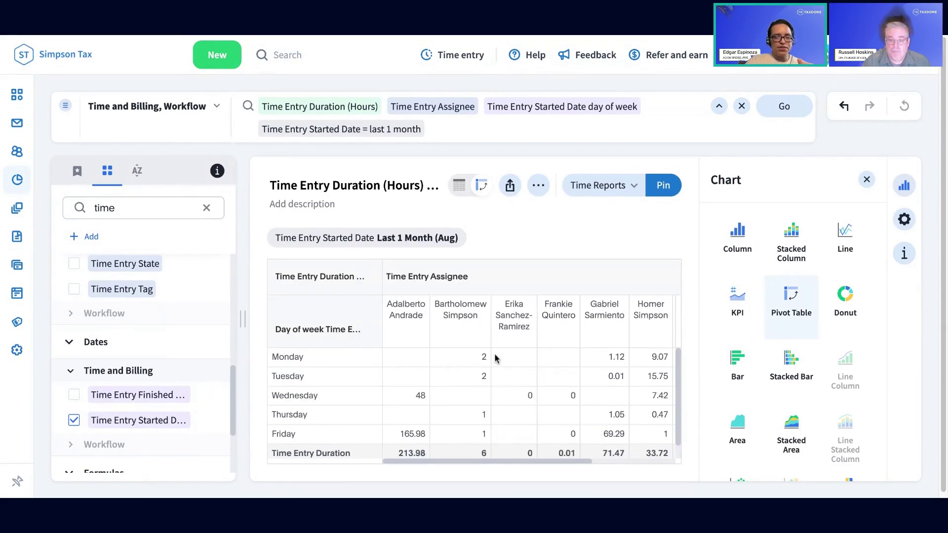
pyautogui.click(866, 179)
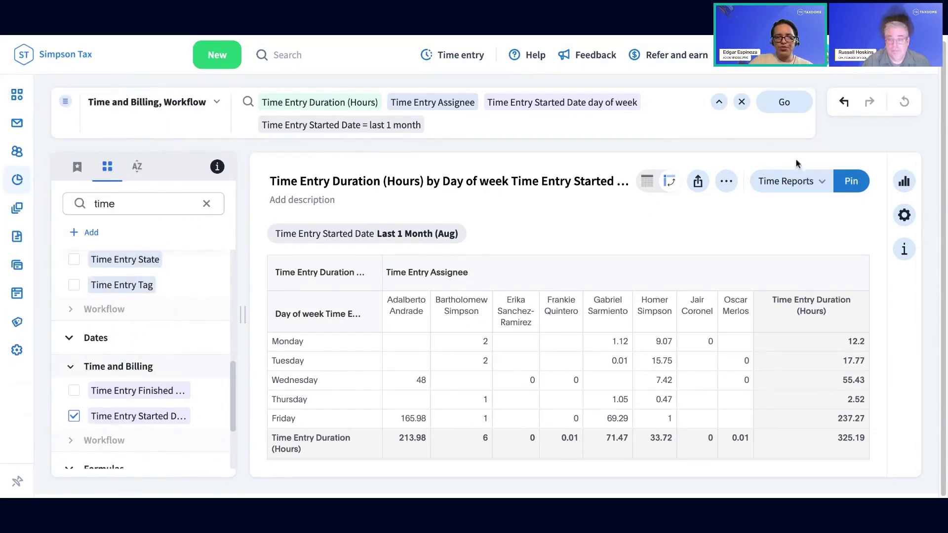
# View the options for pinning the report to a dashboard, cancel, and open the Time Reports dashboard.
pyautogui.click(847, 181)
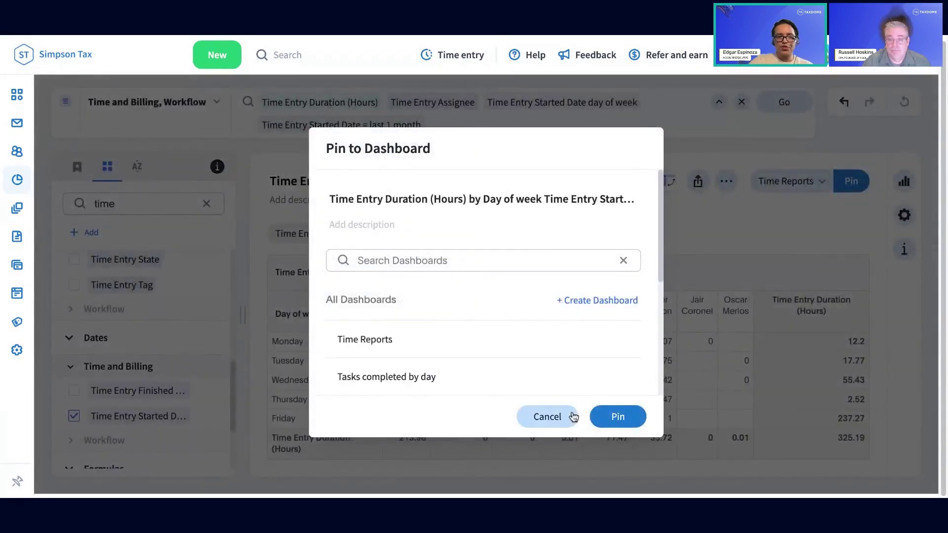
pyautogui.click(572, 417)
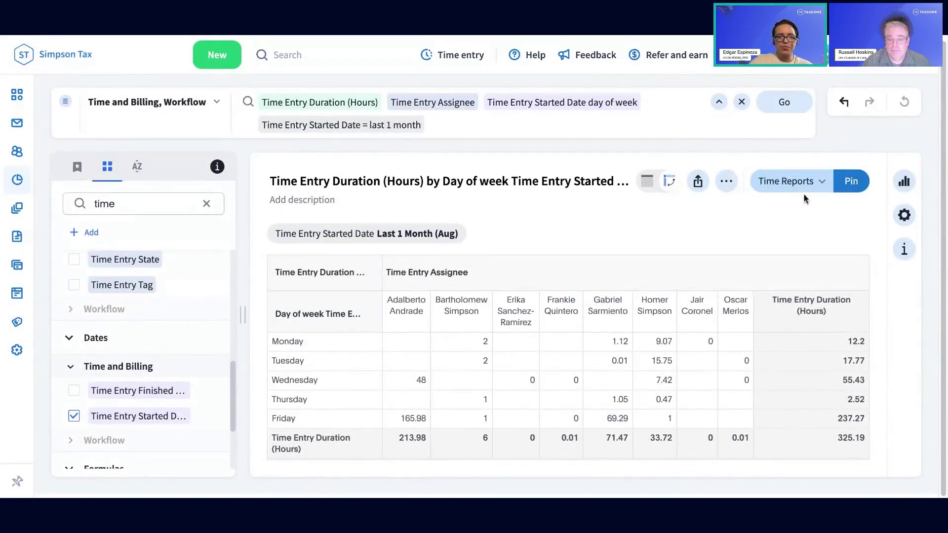
pyautogui.moveTo(30, 198)
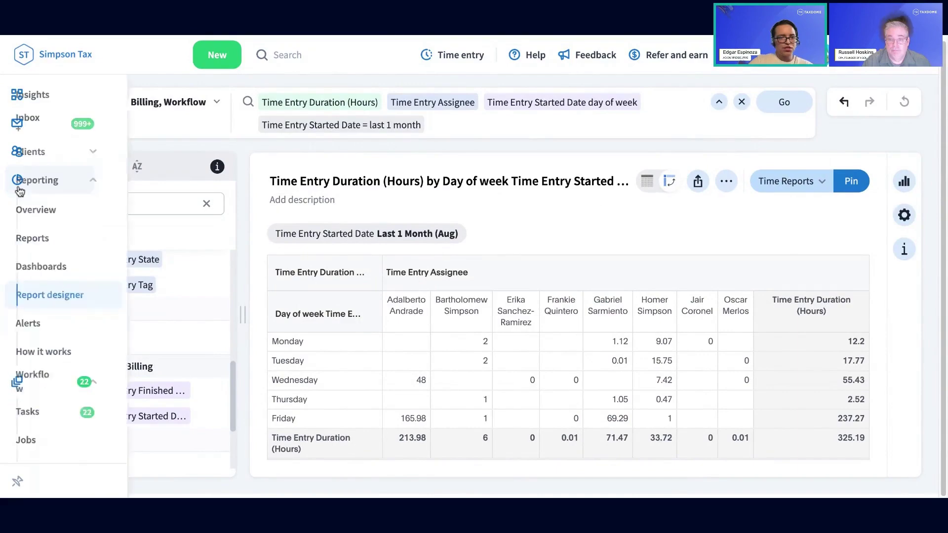
pyautogui.click(61, 173)
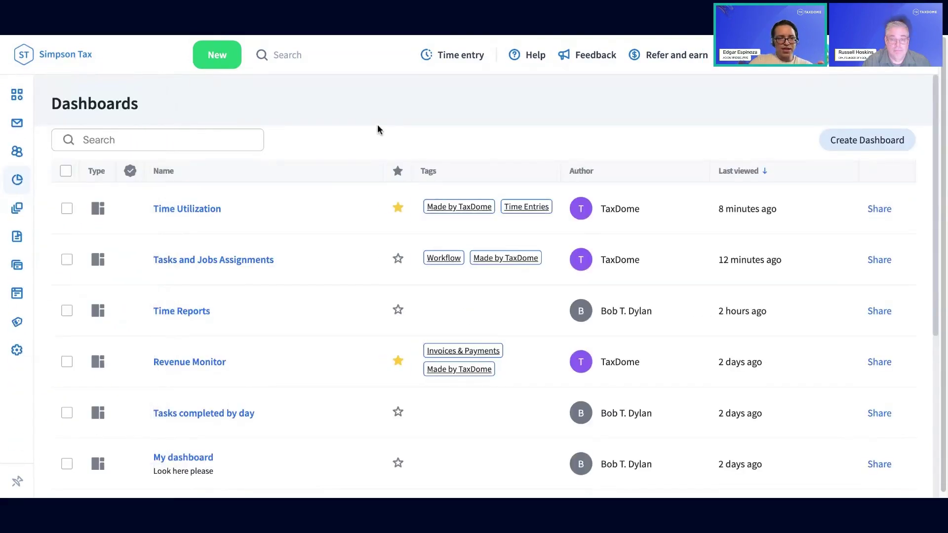
pyautogui.click(187, 313)
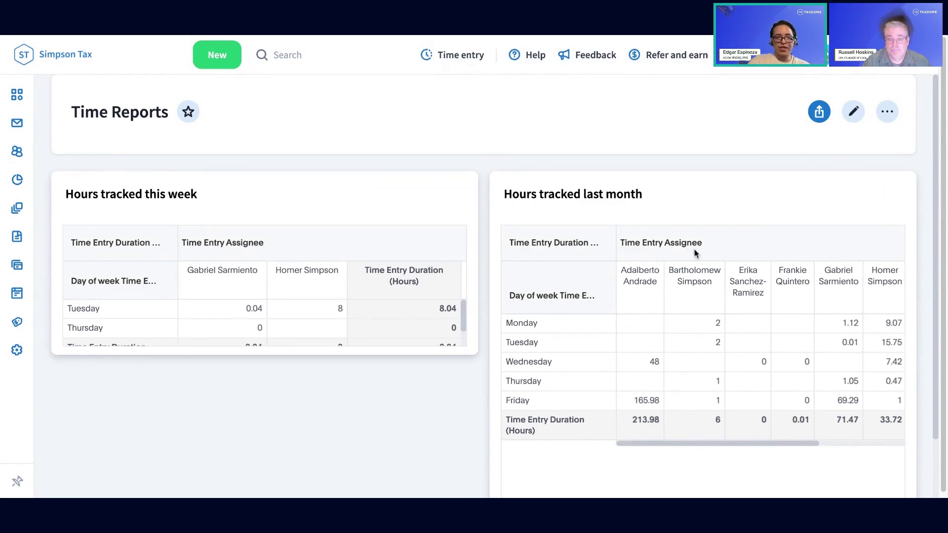
# Edit the Time Reports dashboard to enlarge the "Hours tracked this week" tile, and save the layout.
pyautogui.click(853, 111)
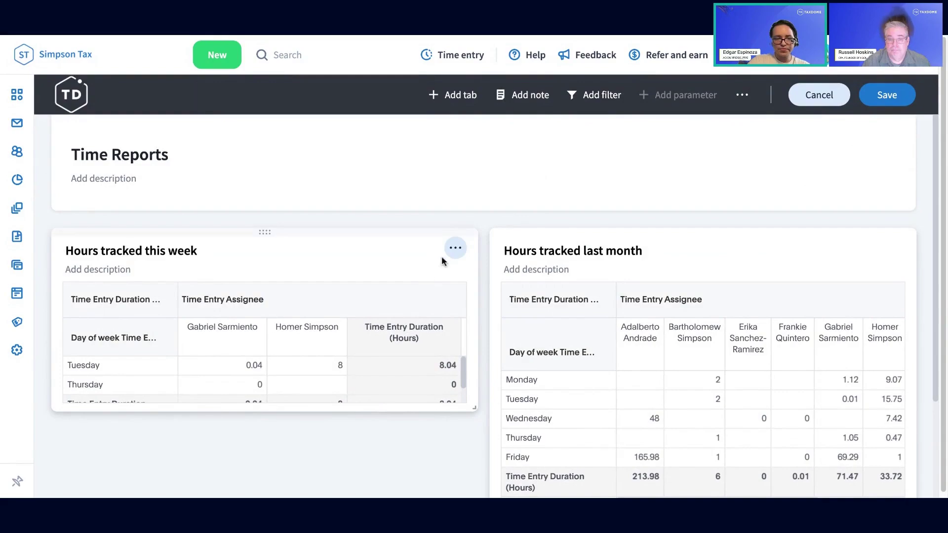
pyautogui.click(454, 248)
pyautogui.click(415, 324)
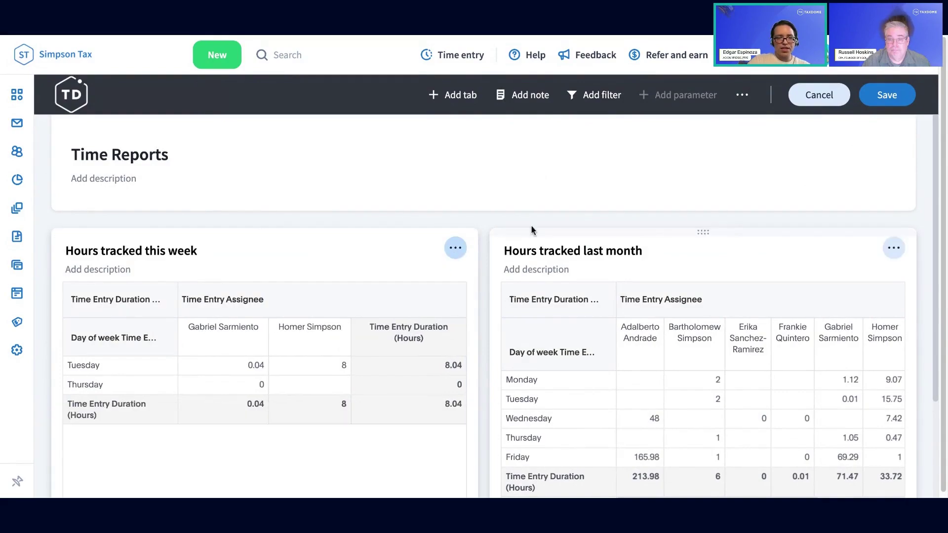
pyautogui.click(889, 95)
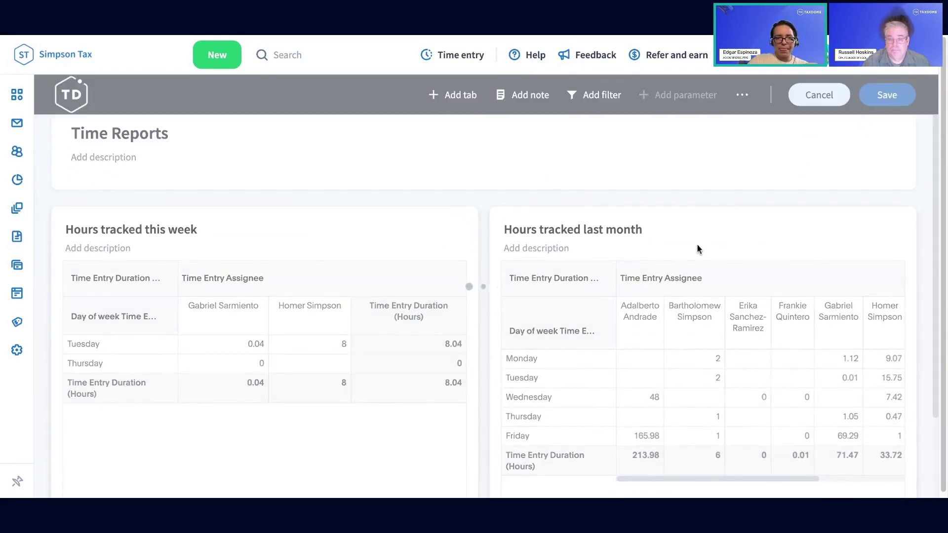
# Review the weekly and last-month tracked-hours tables on the Time Reports dashboard.
pyautogui.scroll(-2, 202, 218)
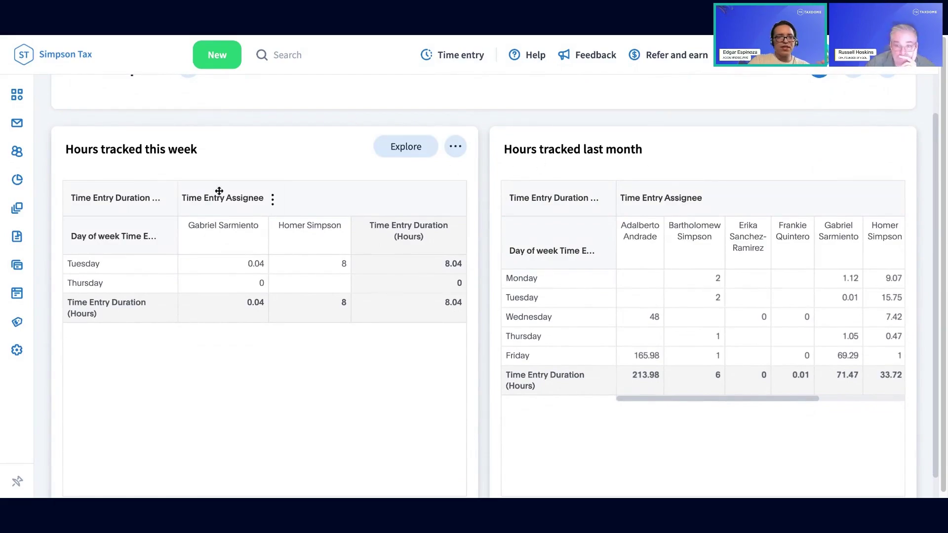
pyautogui.tripleClick(131, 149)
pyautogui.click(249, 370)
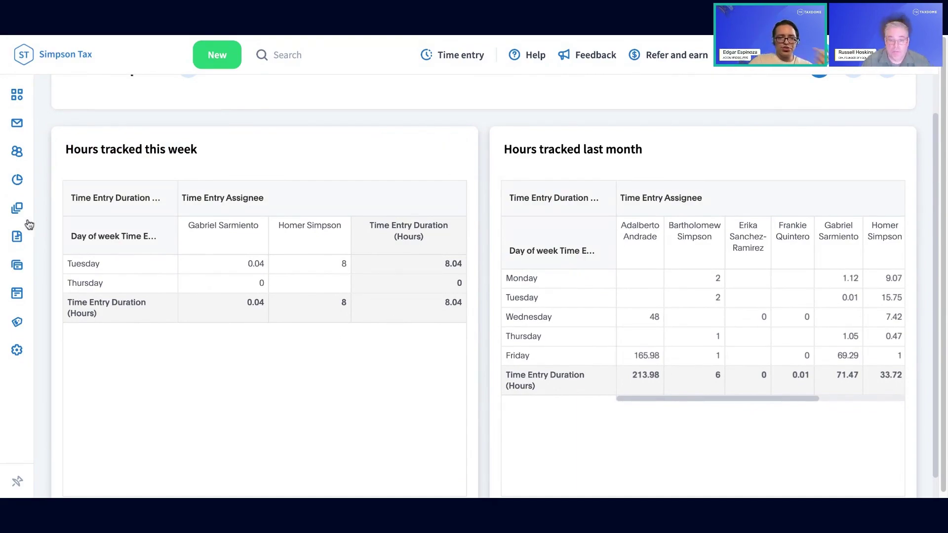
# Open the list of Reports in the Reporting section.
pyautogui.moveTo(42, 196)
pyautogui.click(148, 182)
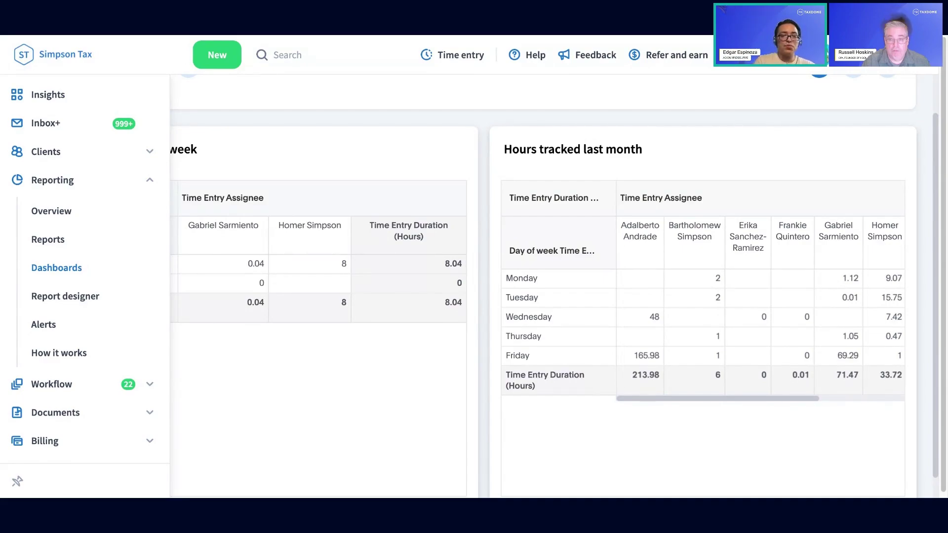
pyautogui.click(62, 241)
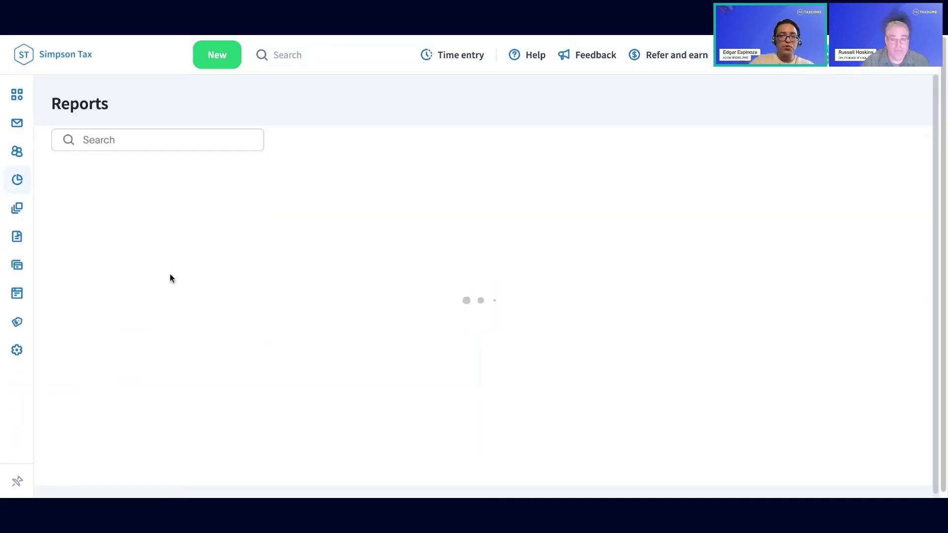